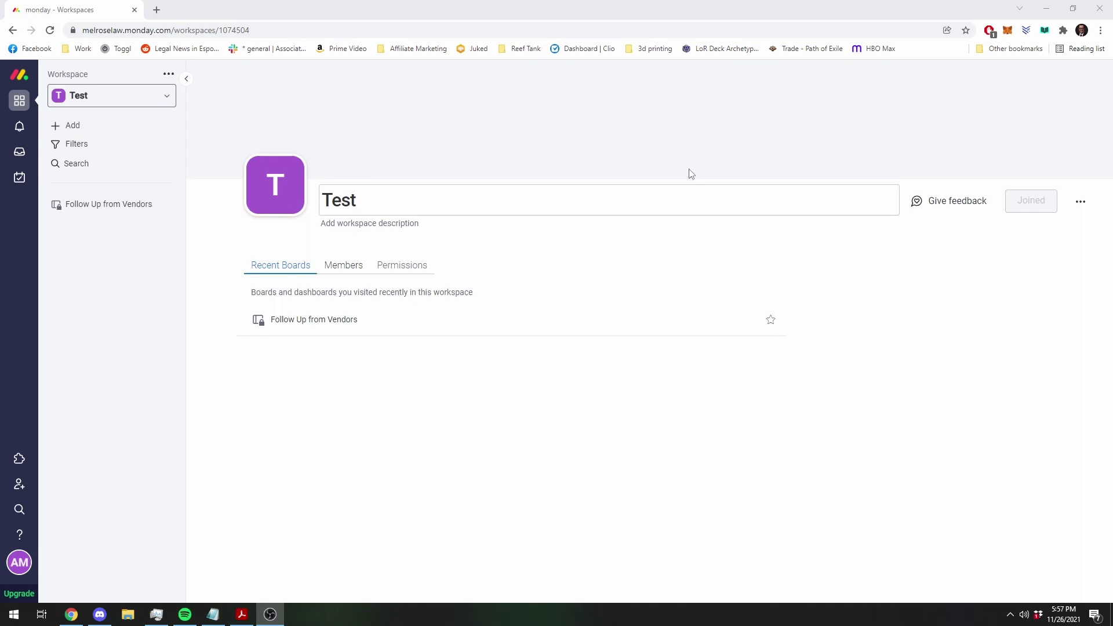
# Step: Create a private Tasks board named 'Basic To do List' in the Test workspace
pyautogui.click(90, 127)
pyautogui.click(229, 131)
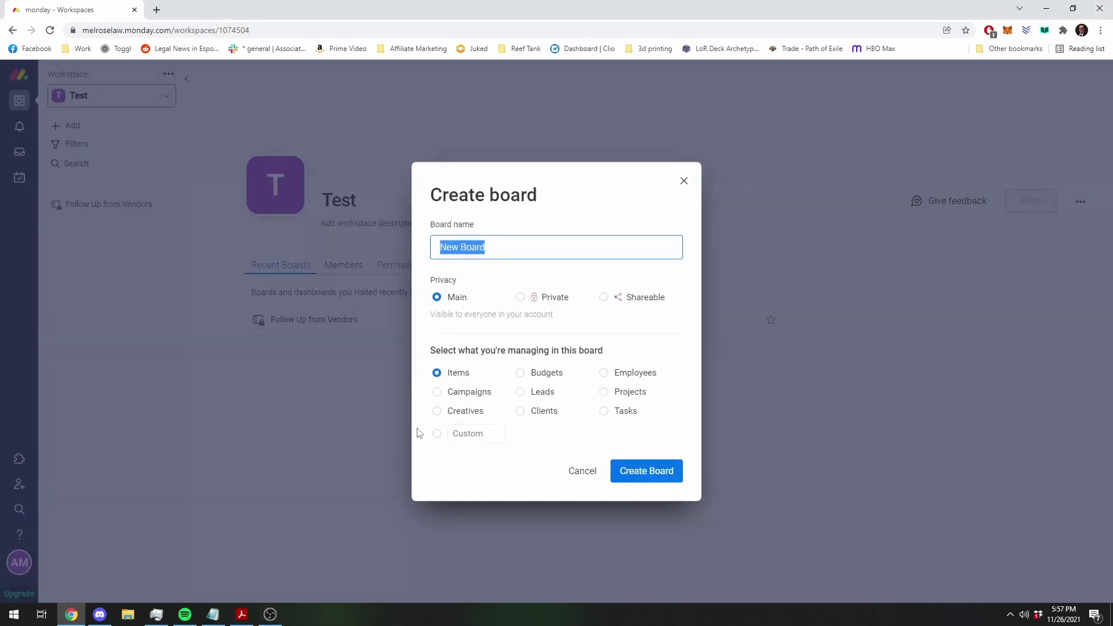
pyautogui.write('Basic To do List')
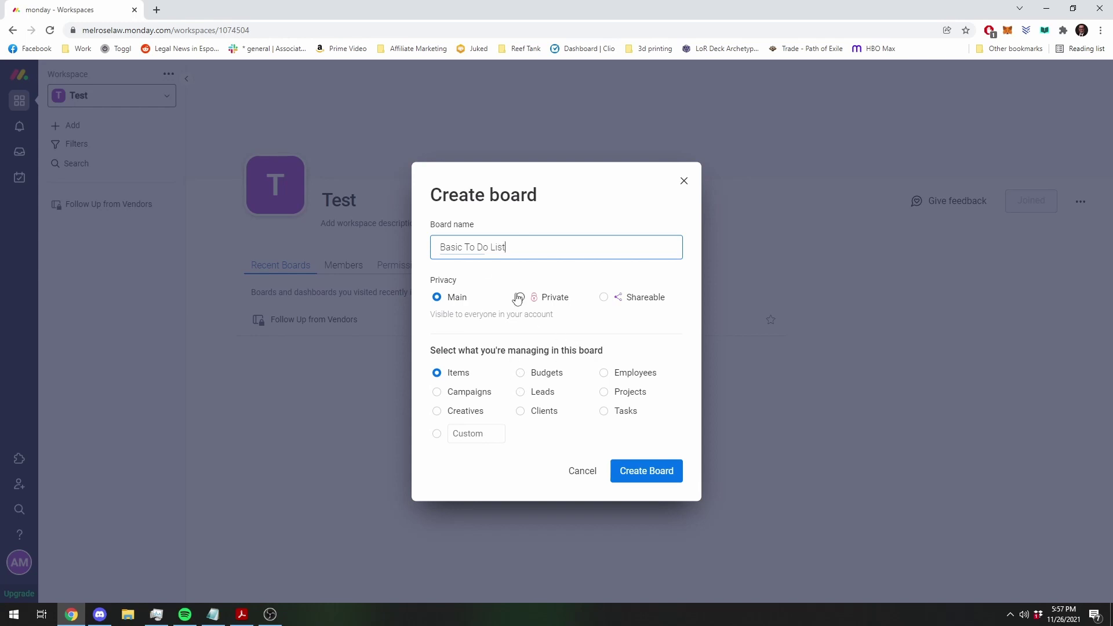
pyautogui.click(519, 298)
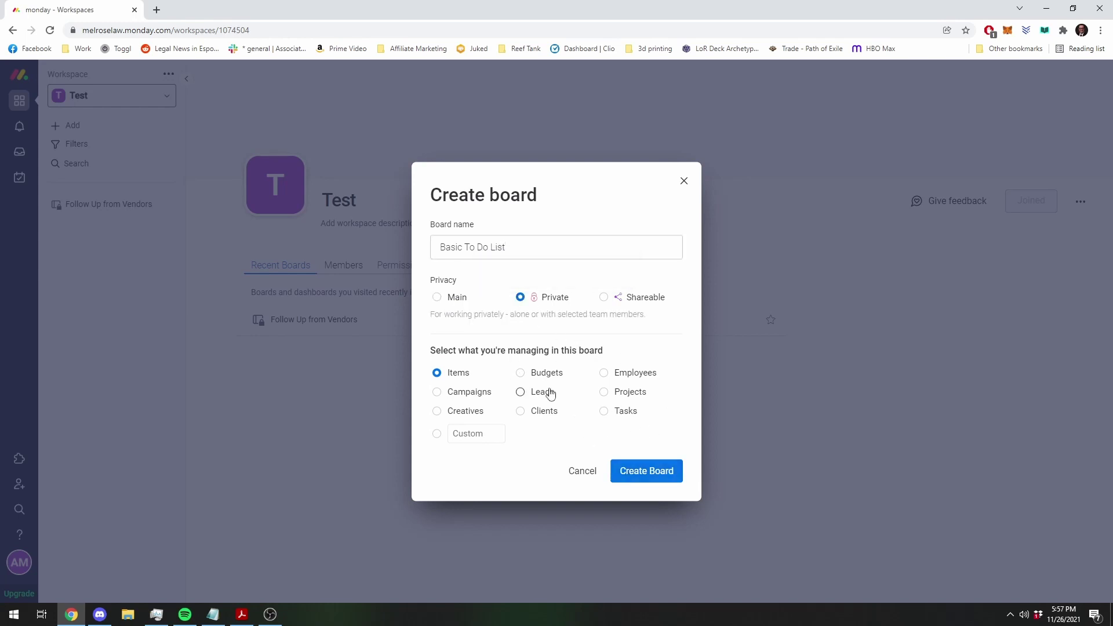
pyautogui.click(603, 412)
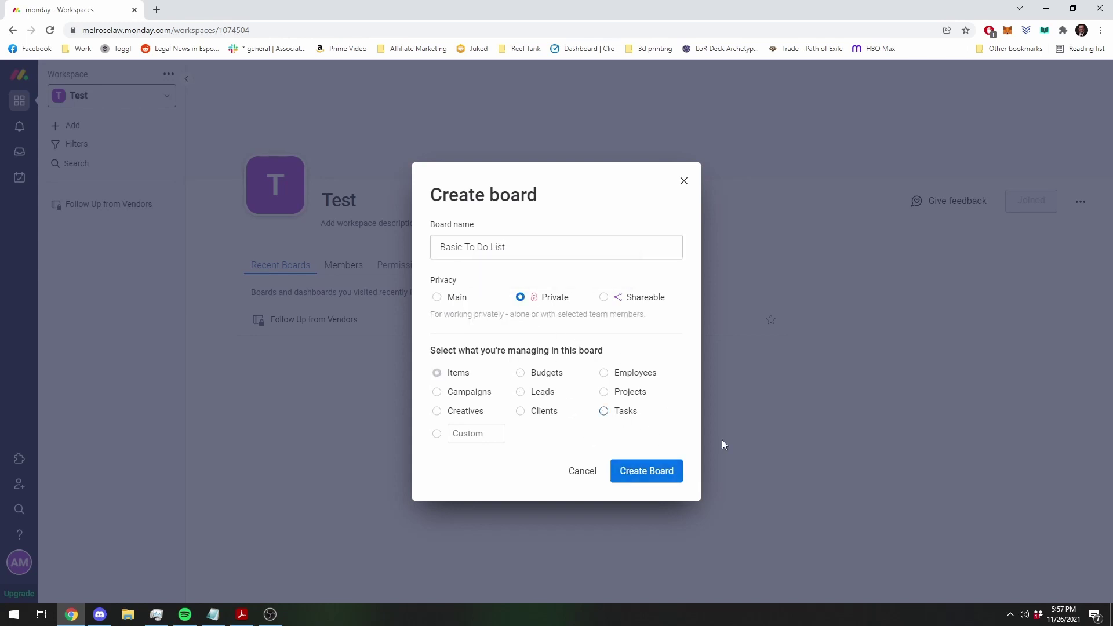
pyautogui.click(658, 472)
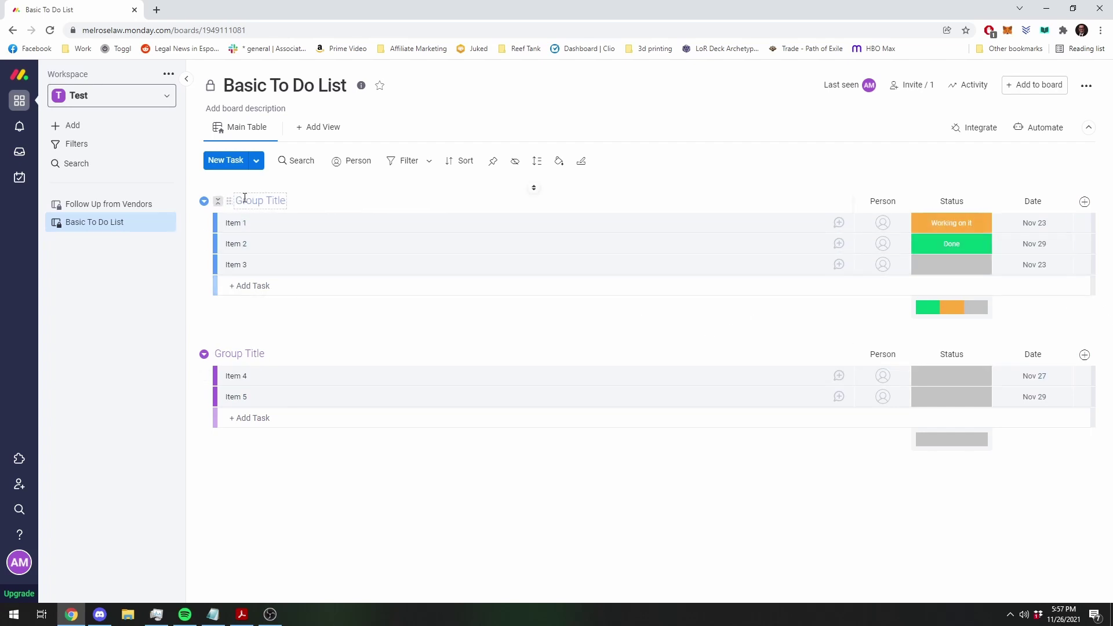
# Step: Delete the first sample group from the board
pyautogui.click(204, 201)
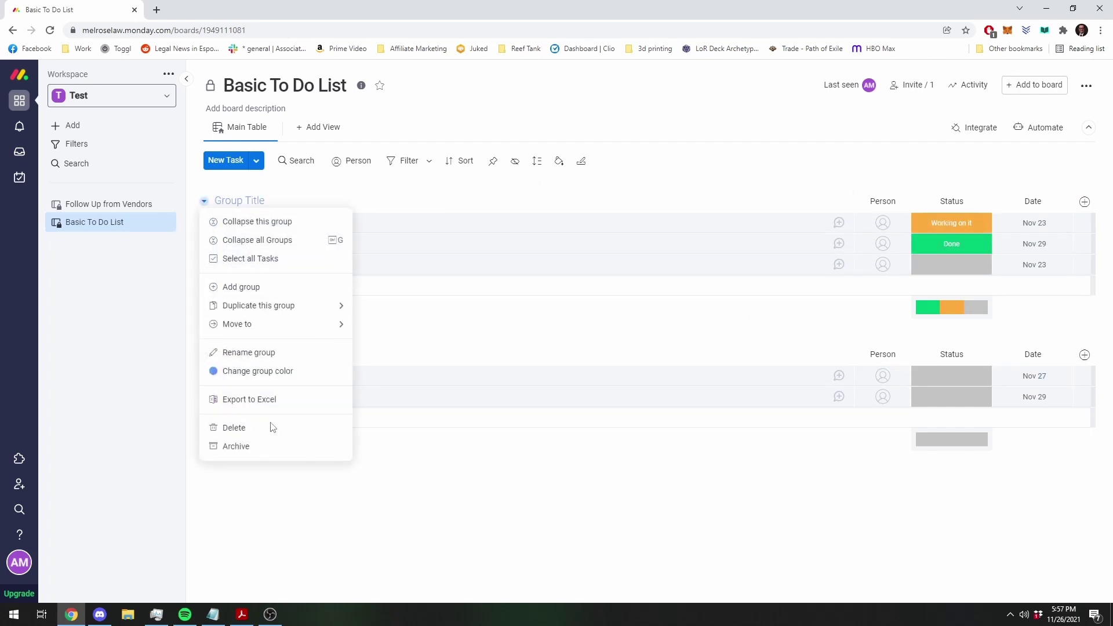
pyautogui.click(243, 429)
pyautogui.click(713, 138)
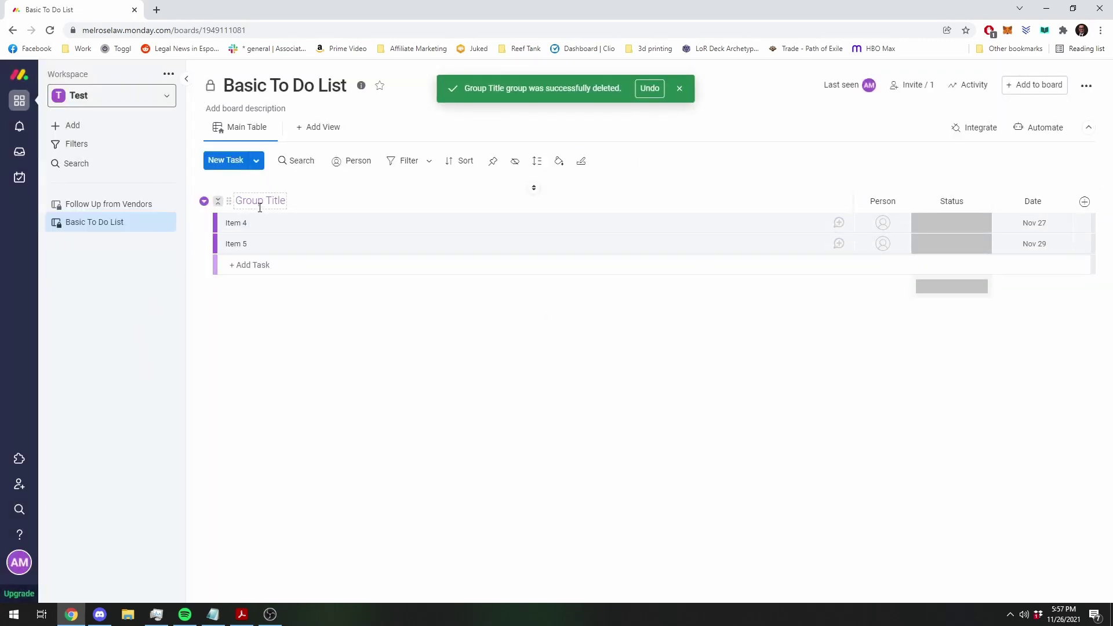
# Step: Delete Item 5 and Item 4 from the remaining group
pyautogui.rightClick(678, 245)
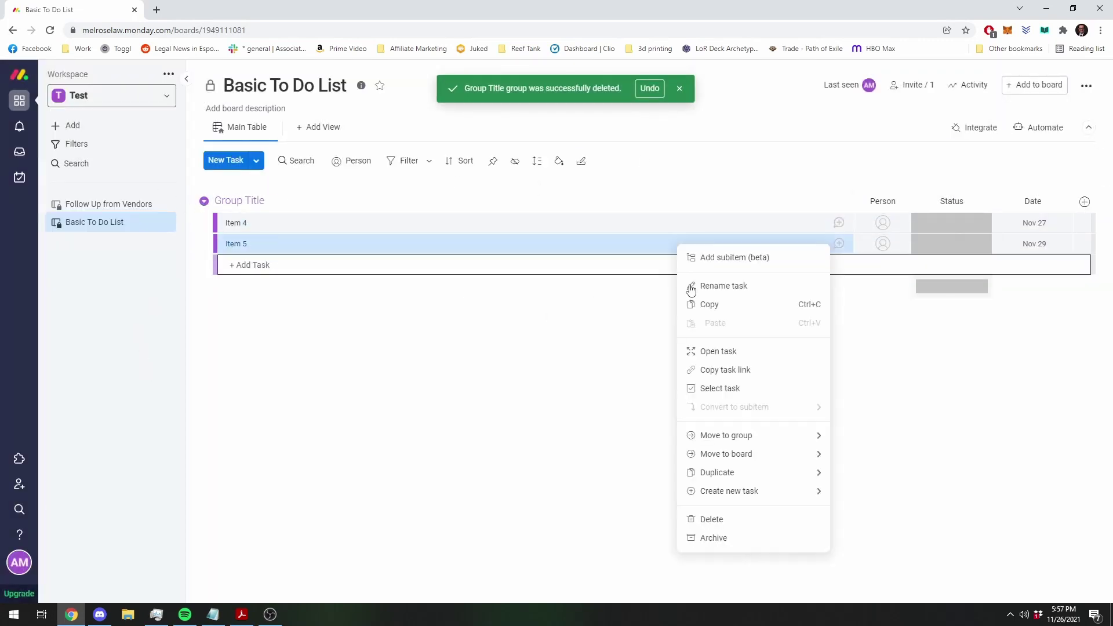
pyautogui.click(719, 520)
pyautogui.click(714, 160)
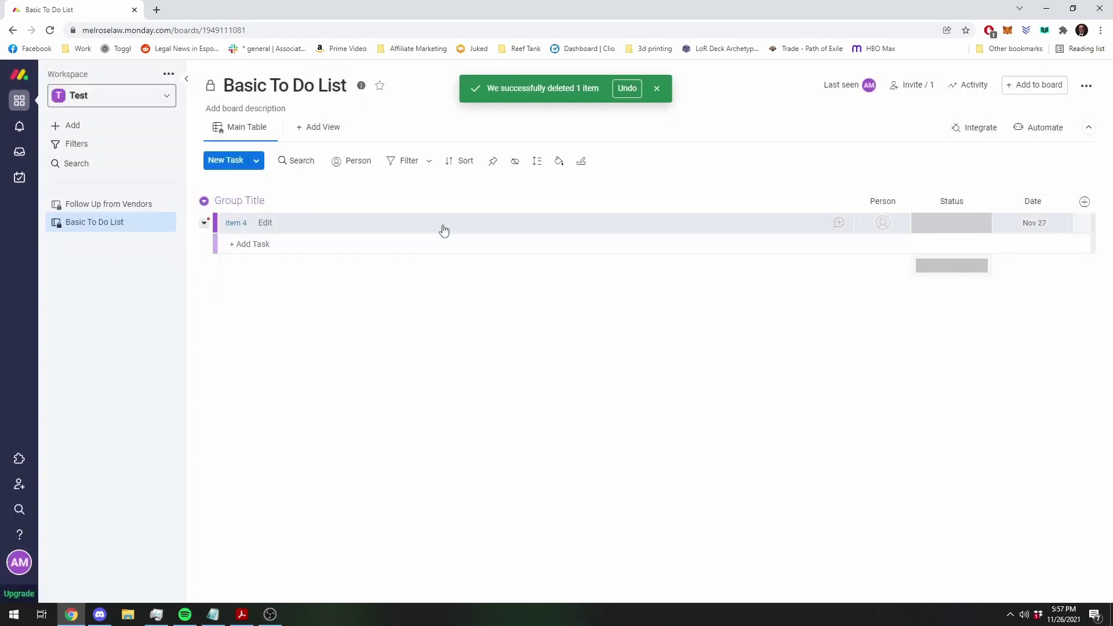
pyautogui.rightClick(442, 224)
pyautogui.click(470, 500)
pyautogui.click(712, 149)
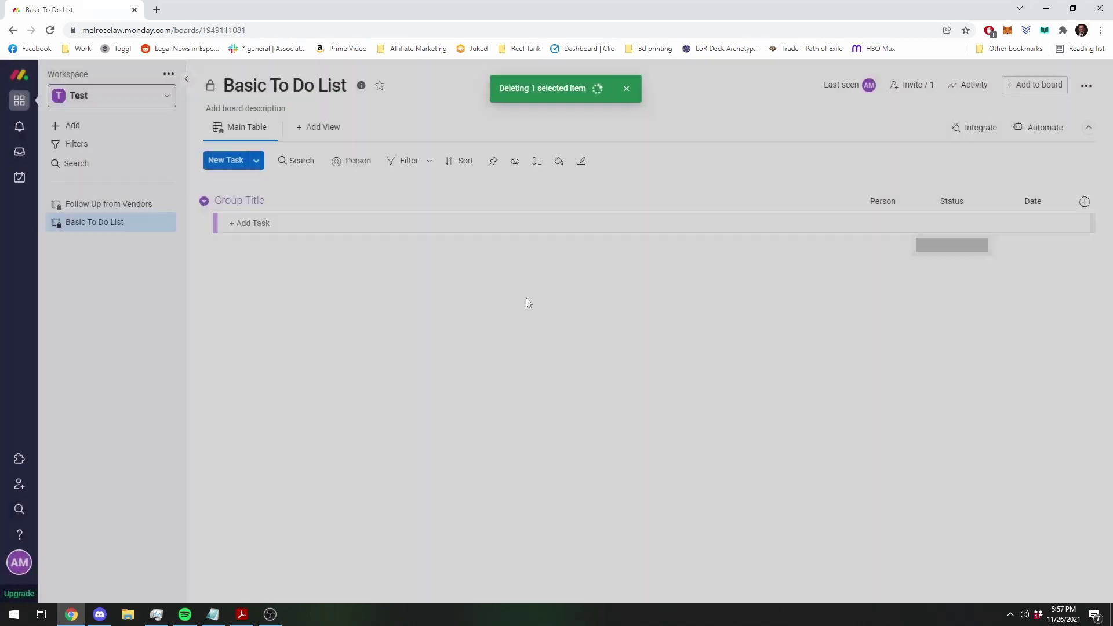
pyautogui.click(257, 203)
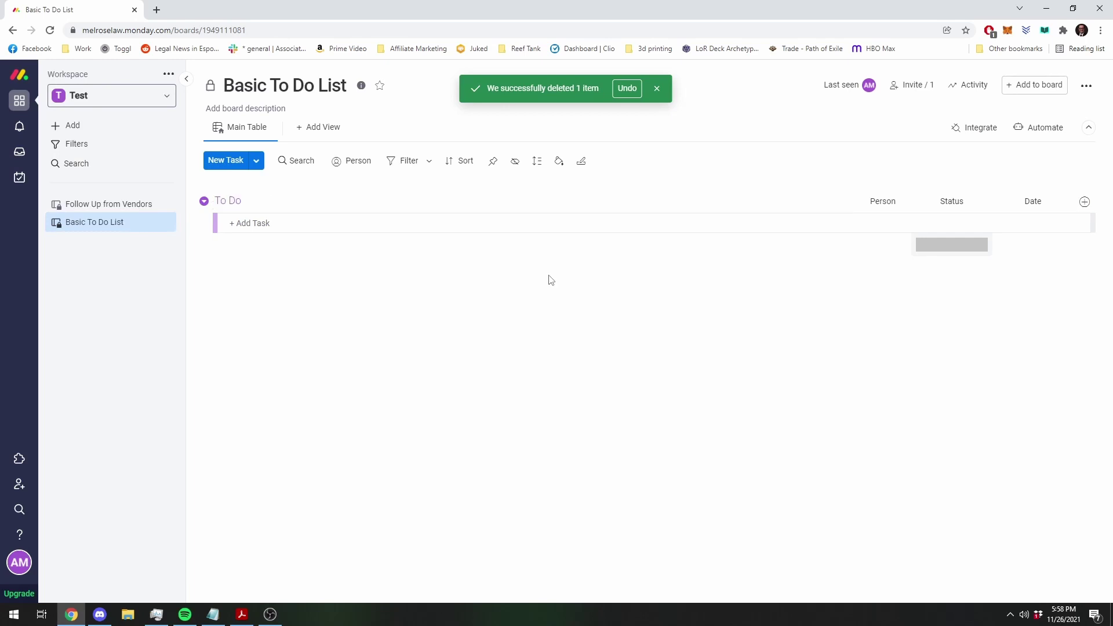
# Step: Add two new groups named Priority and Finished
pyautogui.click(256, 160)
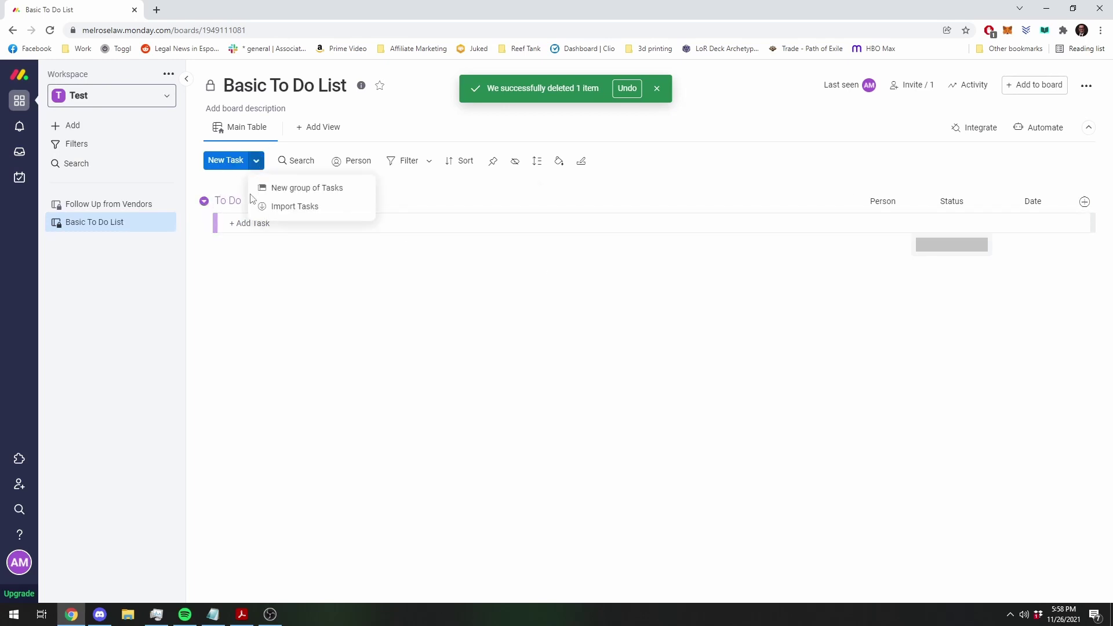
pyautogui.click(298, 189)
pyautogui.write('Priority')
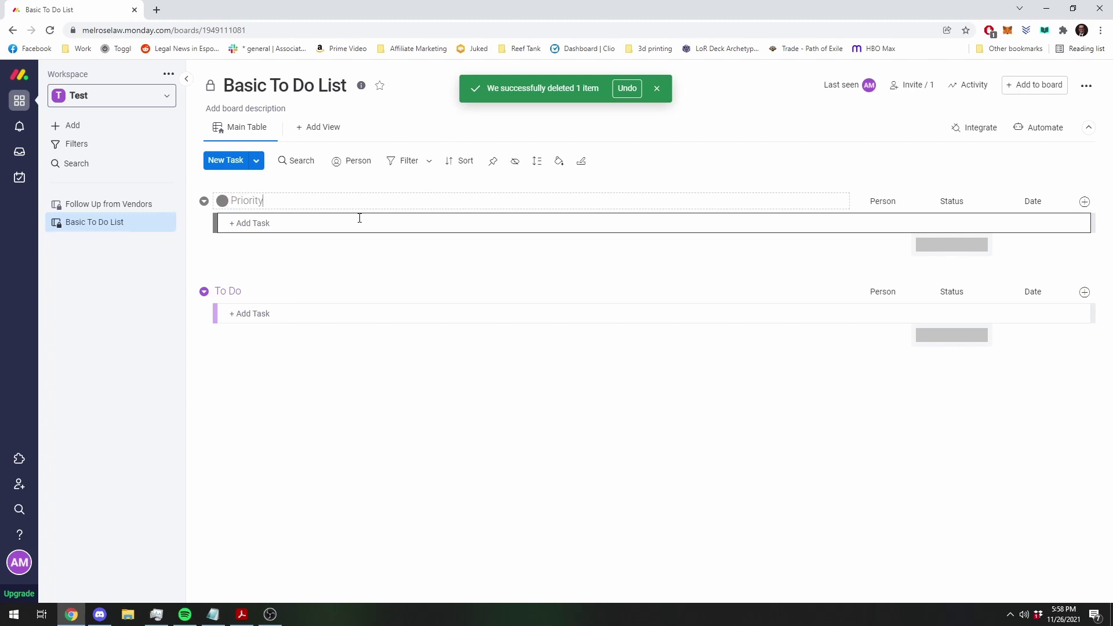
pyautogui.press('Return')
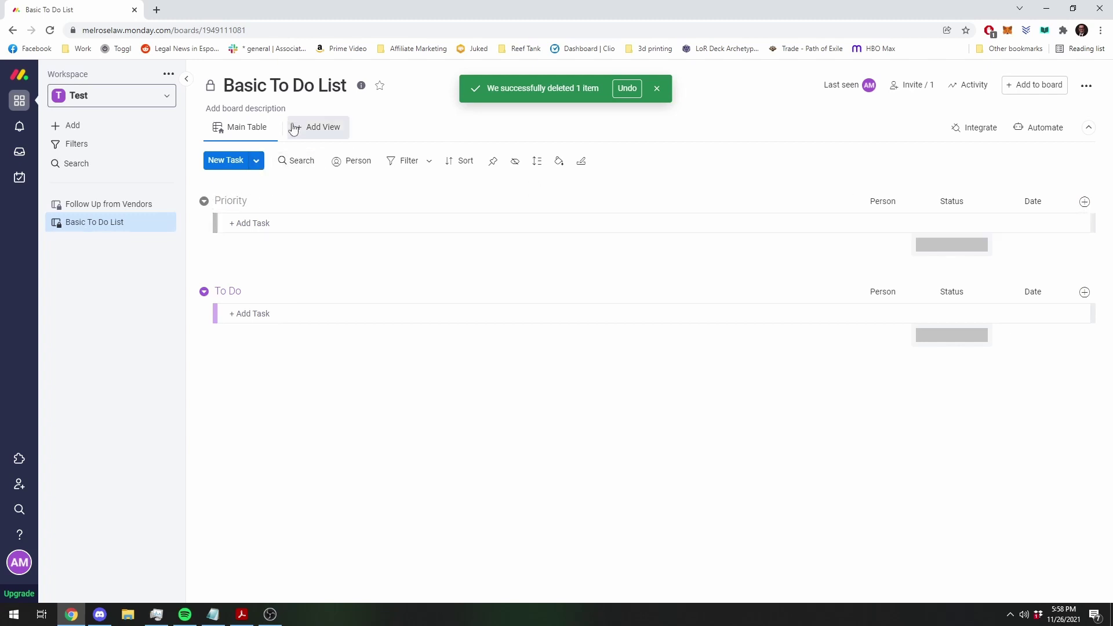
pyautogui.click(260, 161)
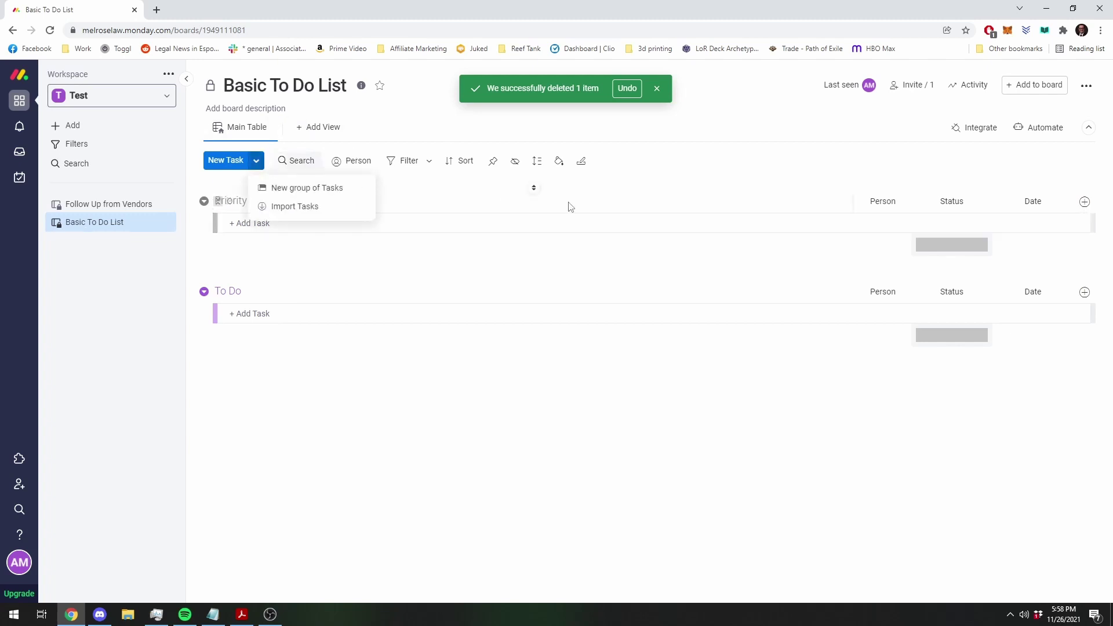
pyautogui.click(313, 189)
pyautogui.write('Finished')
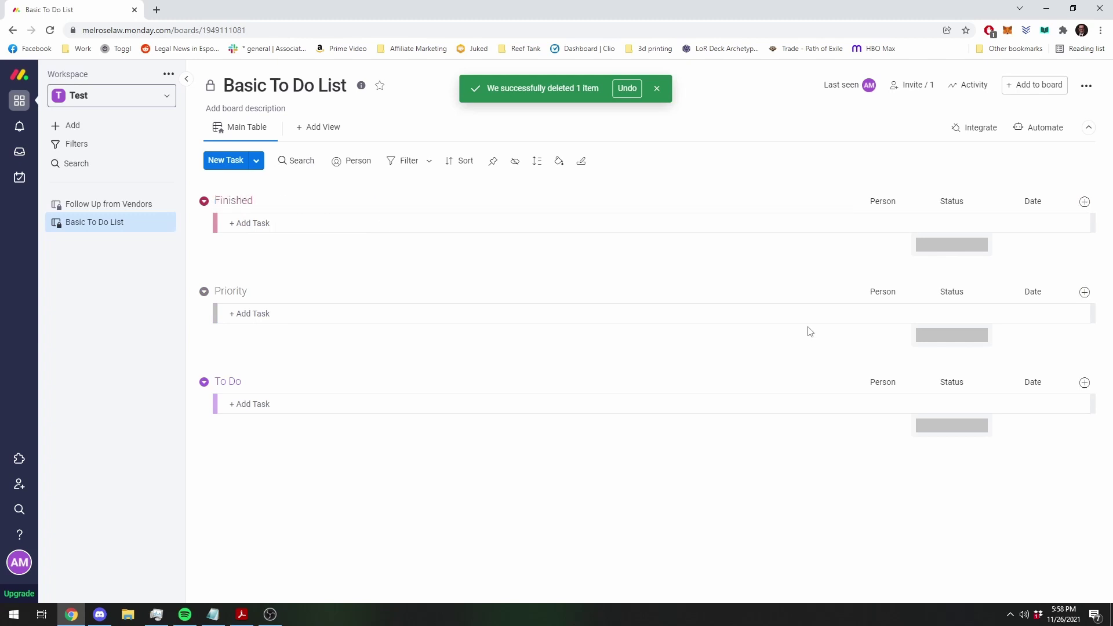
# Step: Colour the Finished group green, Priority dark crimson and To Do light grey
pyautogui.click(222, 201)
pyautogui.click(239, 223)
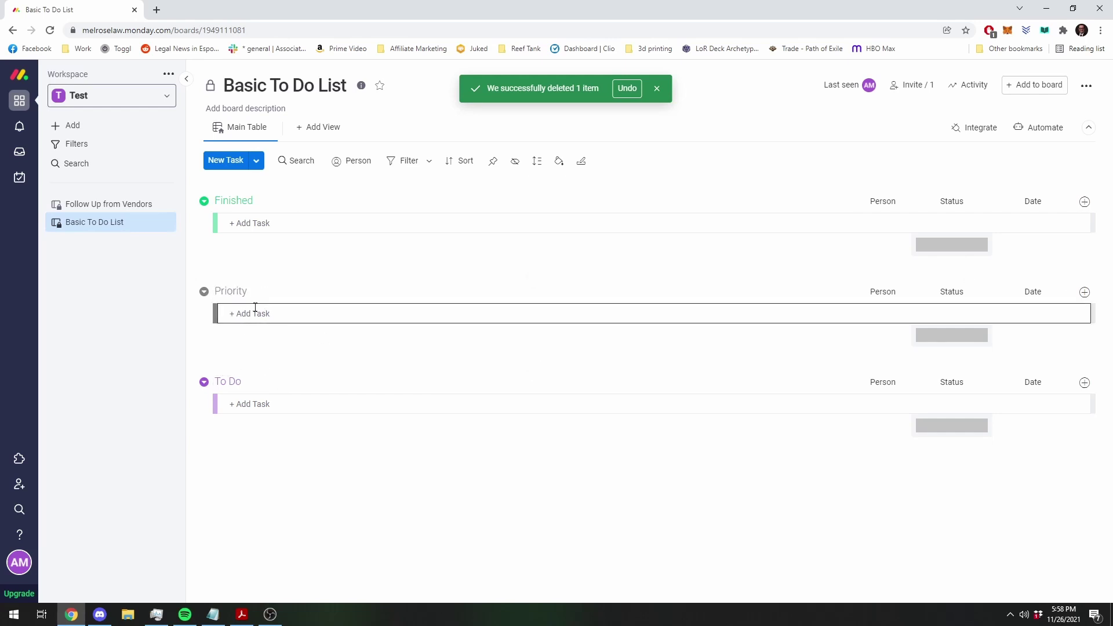
pyautogui.click(222, 291)
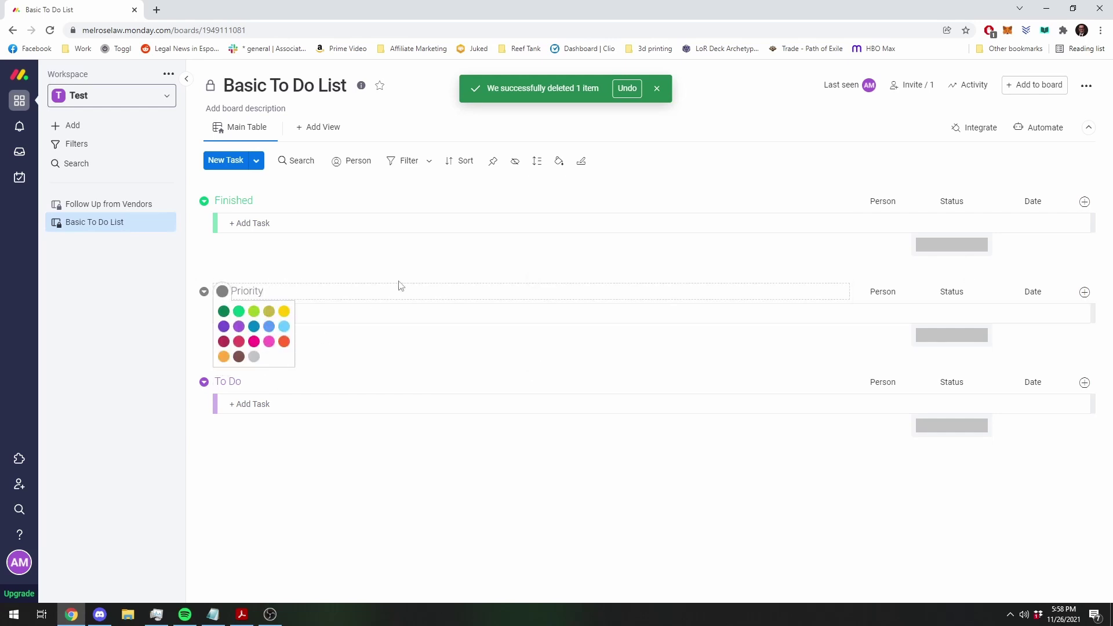
pyautogui.click(224, 341)
pyautogui.click(269, 404)
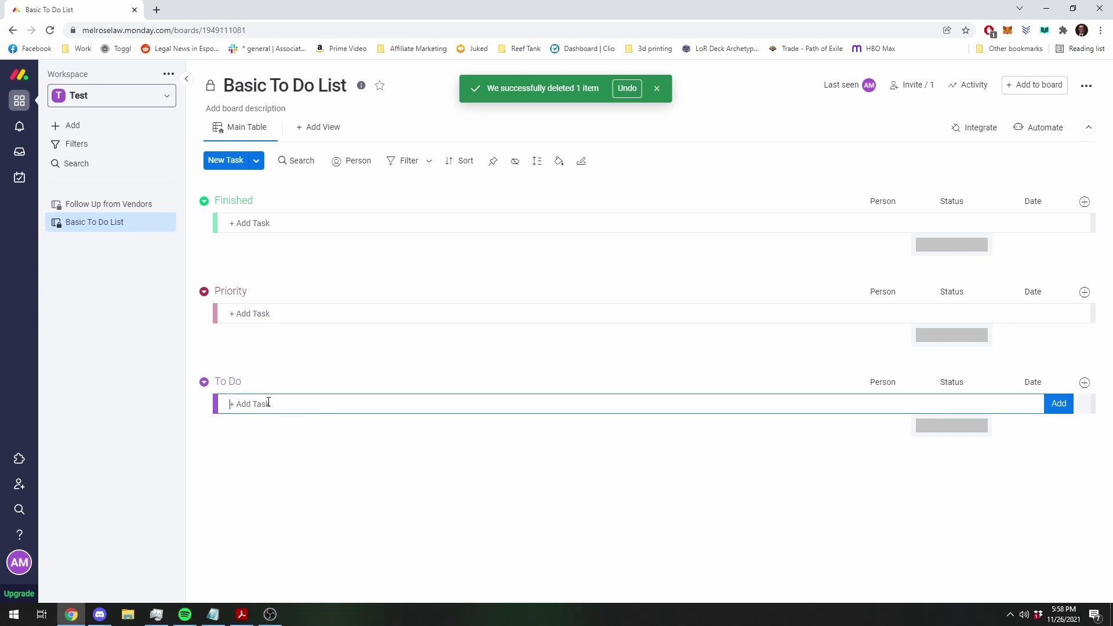
pyautogui.click(203, 383)
pyautogui.click(408, 386)
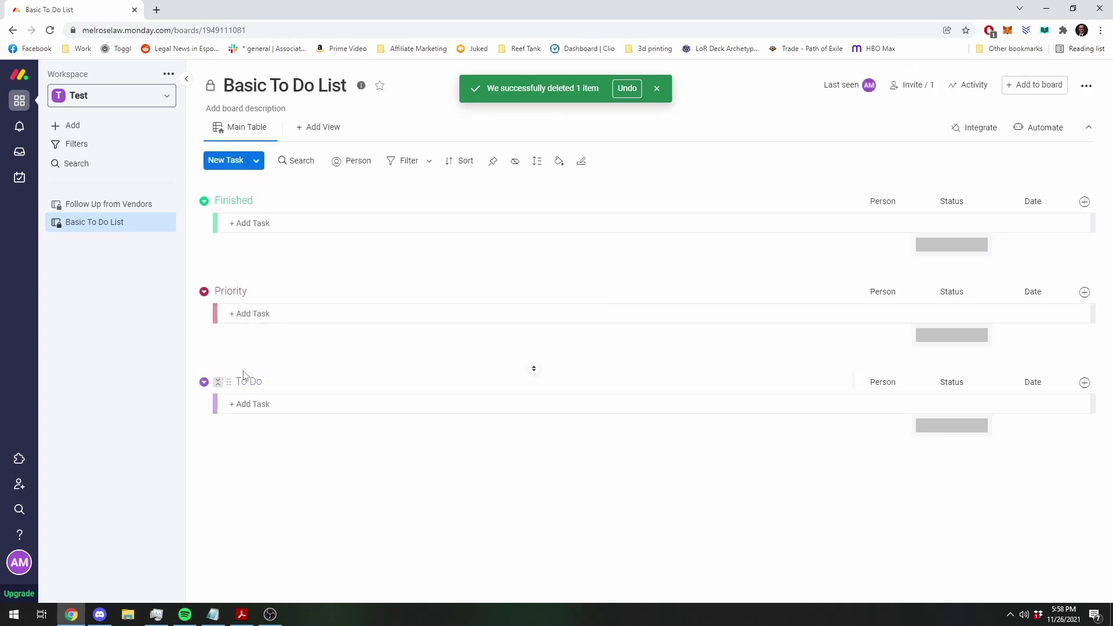
pyautogui.click(232, 381)
pyautogui.click(222, 382)
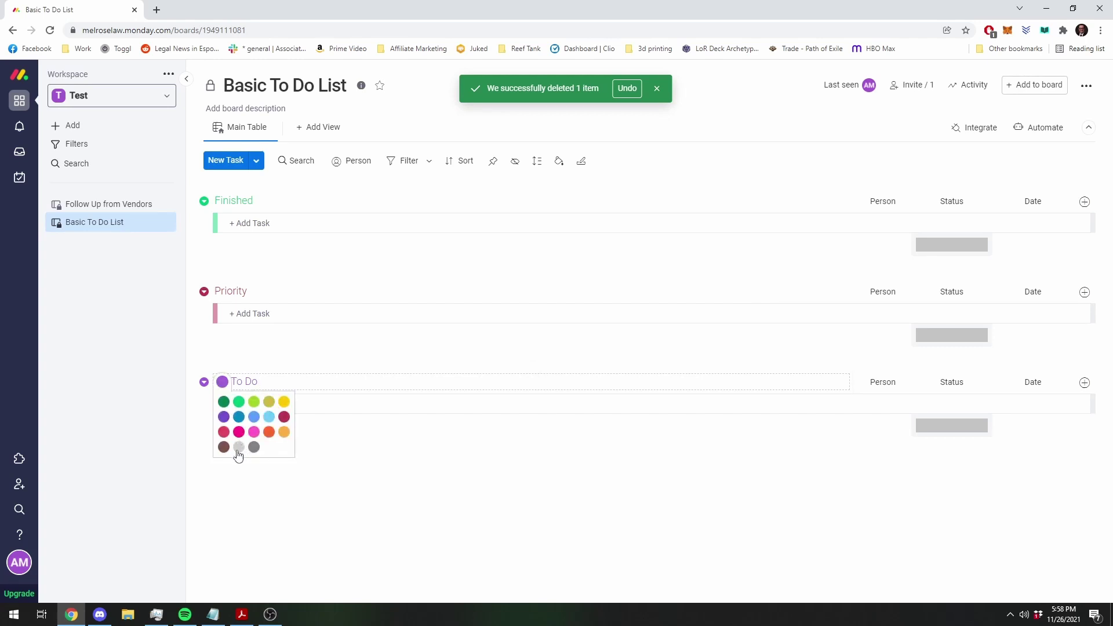
pyautogui.click(239, 447)
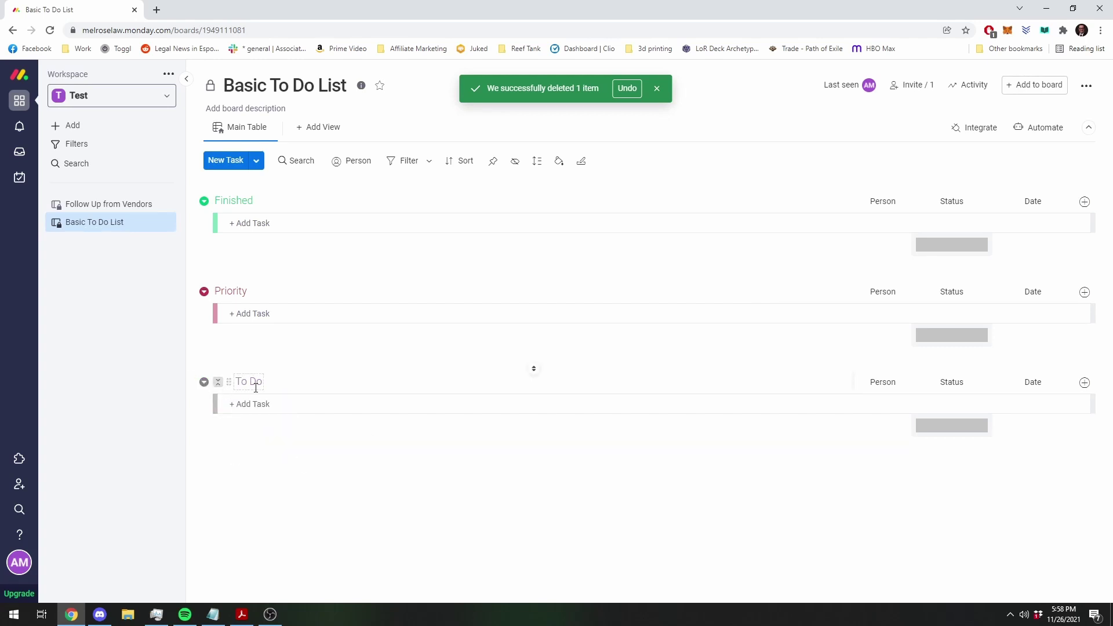
# Step: Drag the groups into the order Priority, To Do, Finished
pyautogui.moveTo(233, 390); pyautogui.dragTo(232, 246)
pyautogui.moveTo(229, 203); pyautogui.dragTo(201, 228)
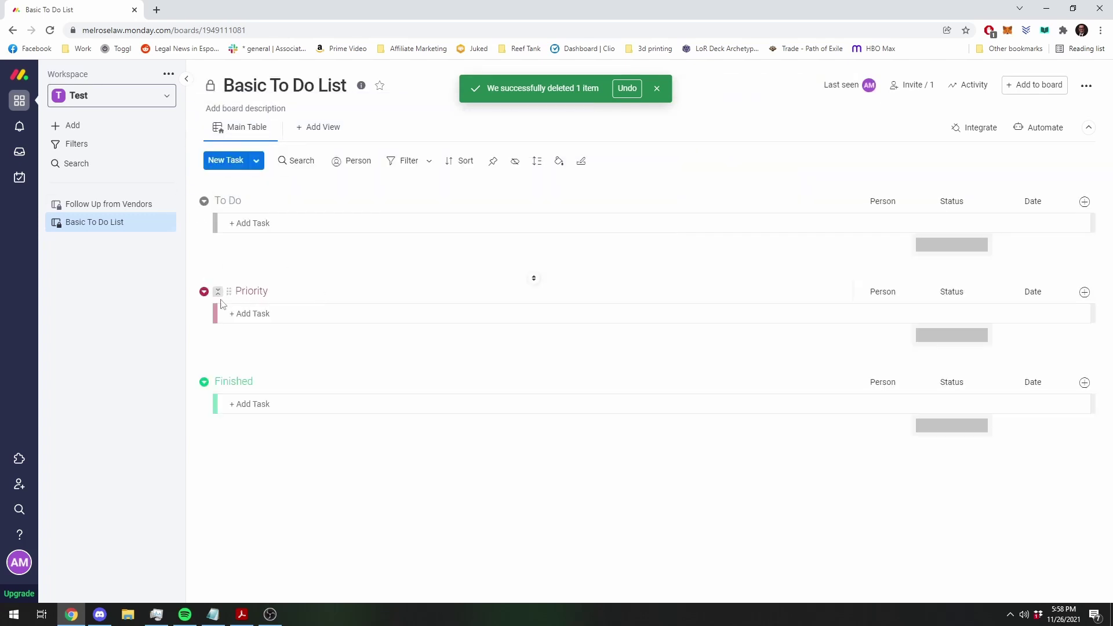
pyautogui.moveTo(229, 291); pyautogui.dragTo(232, 203)
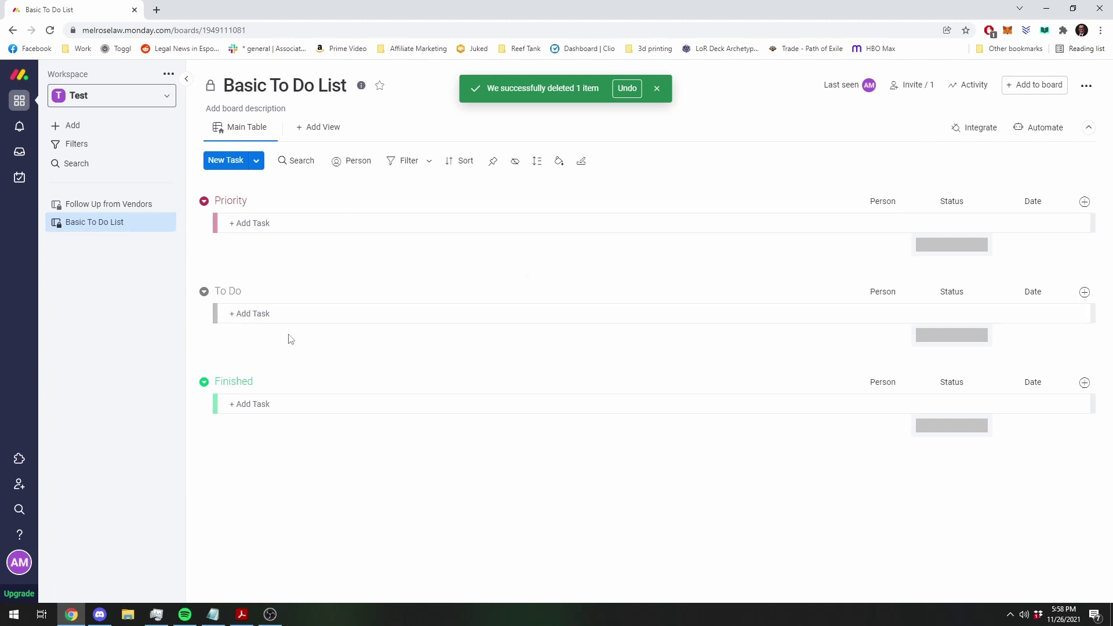
# Step: Add a 'Send Invoices' task to the To Do group
pyautogui.click(279, 315)
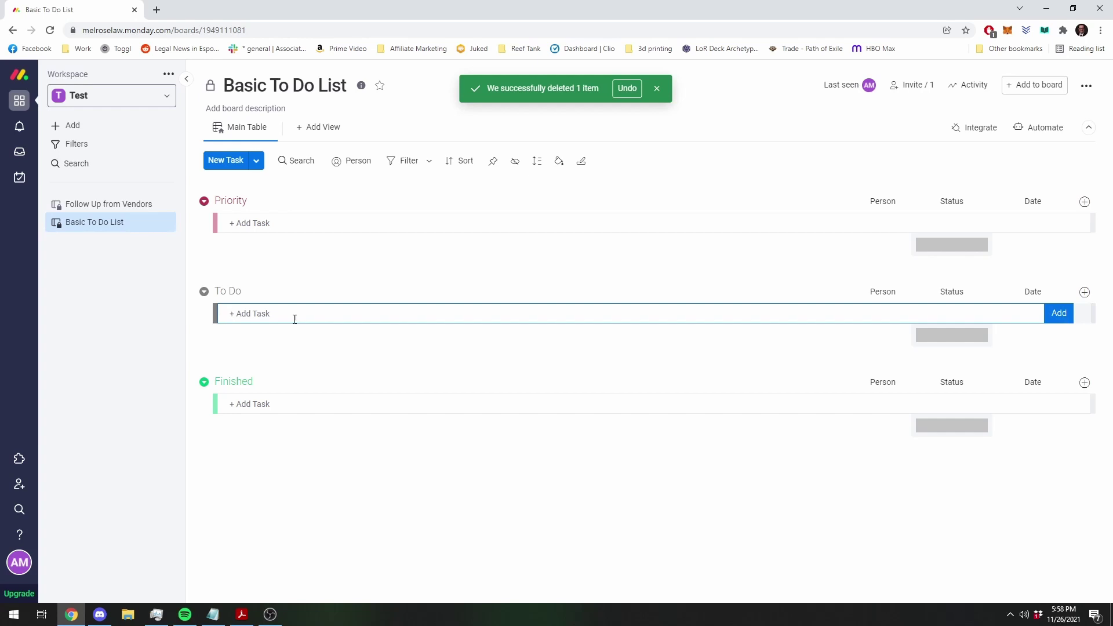
pyautogui.write('Send Invoices')
pyautogui.press('Return')
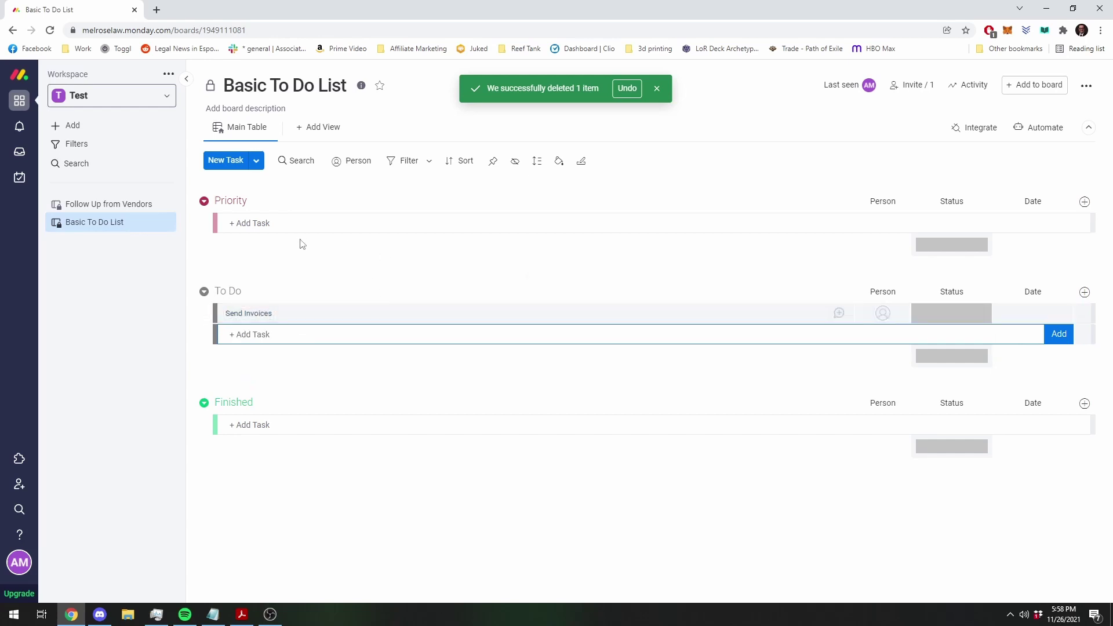
pyautogui.click(253, 250)
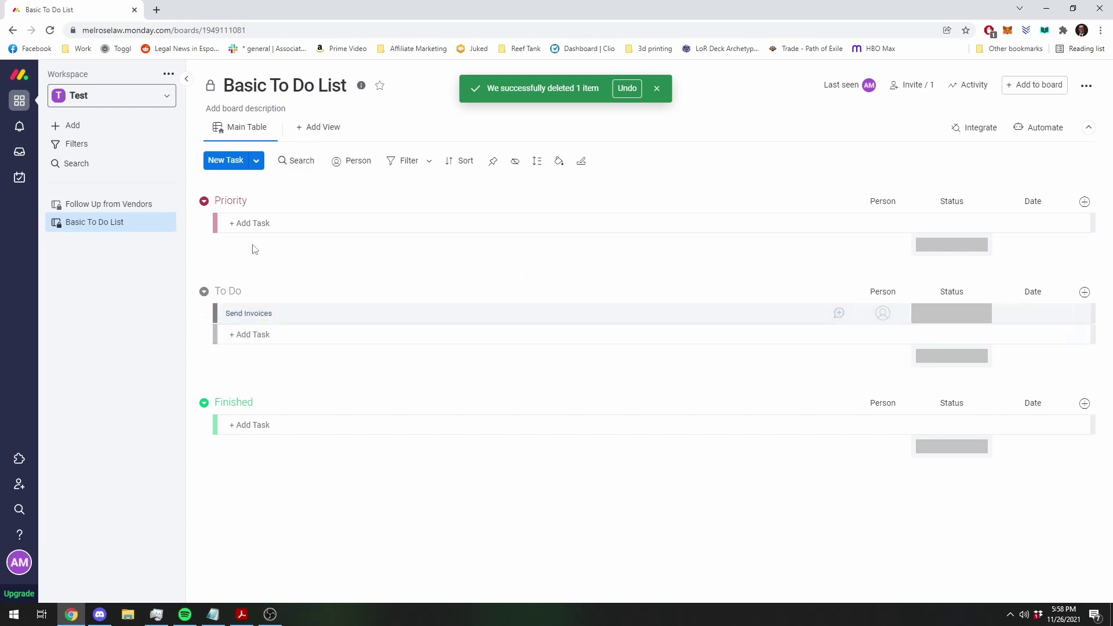
# Step: Assign Send Invoices to the team member and date it December 3, 2021
pyautogui.click(884, 314)
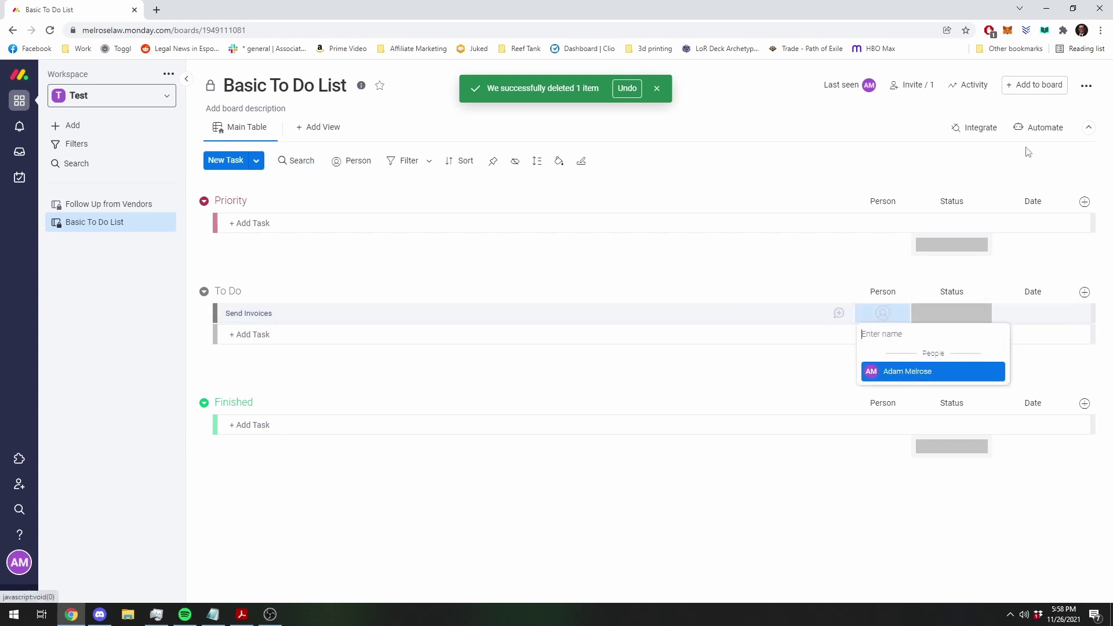
pyautogui.click(923, 374)
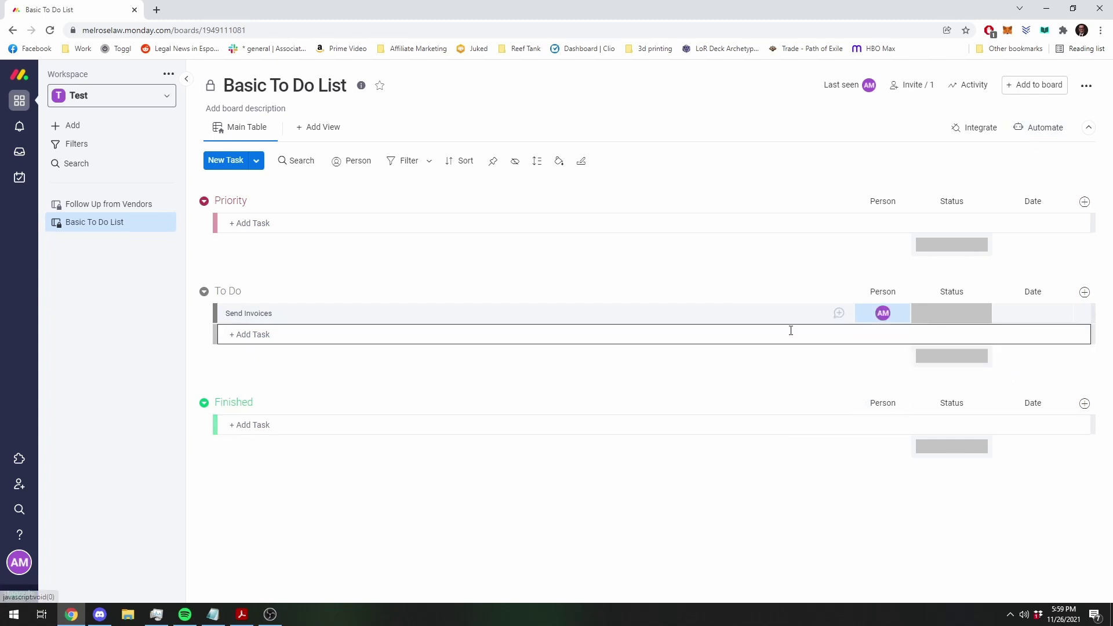
pyautogui.click(1037, 314)
pyautogui.click(1017, 368)
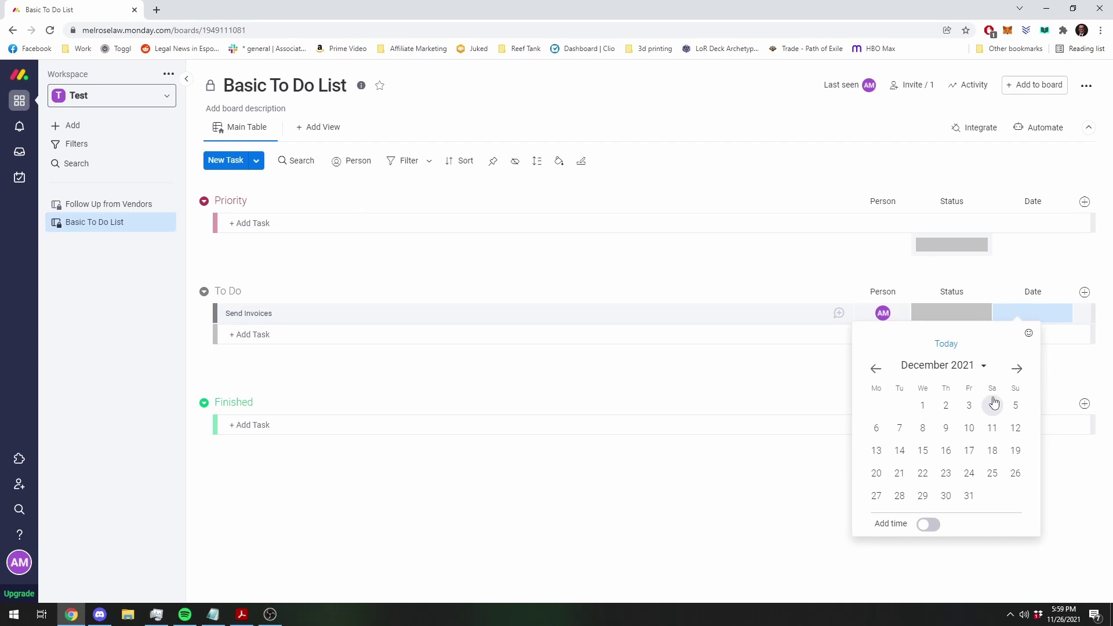
pyautogui.click(969, 406)
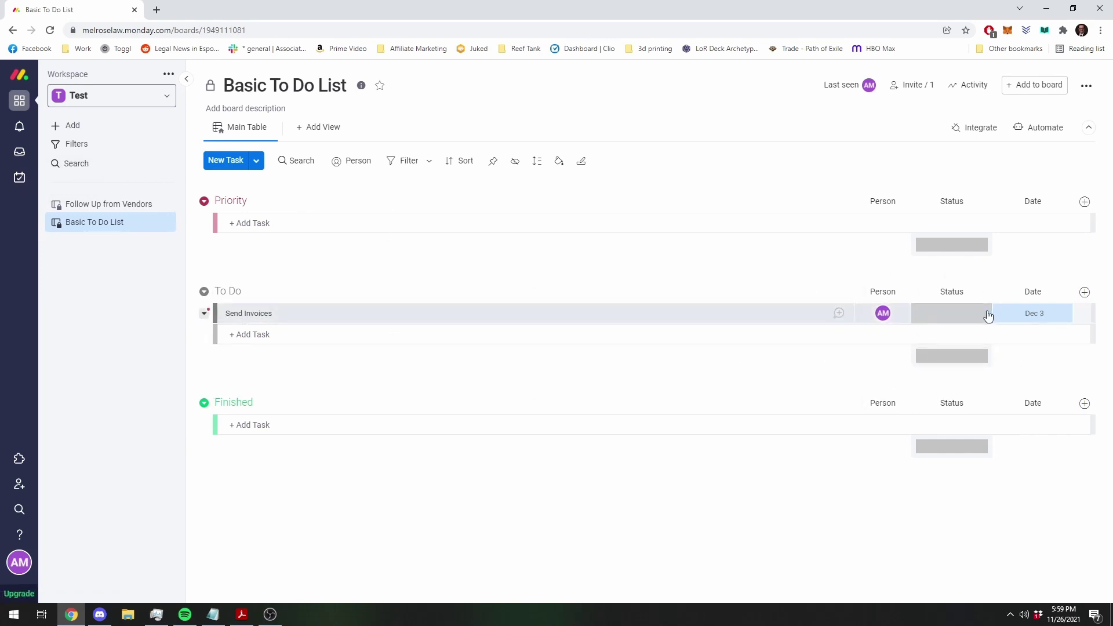
# Step: Set the Send Invoices status to Working on it, then to Done
pyautogui.click(926, 316)
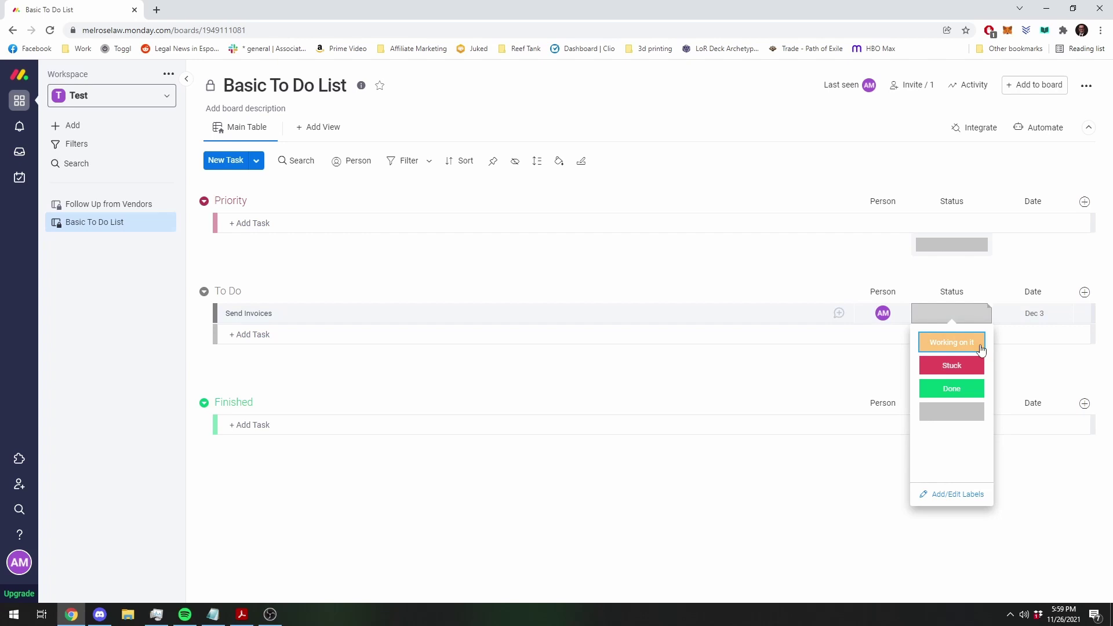
pyautogui.click(966, 346)
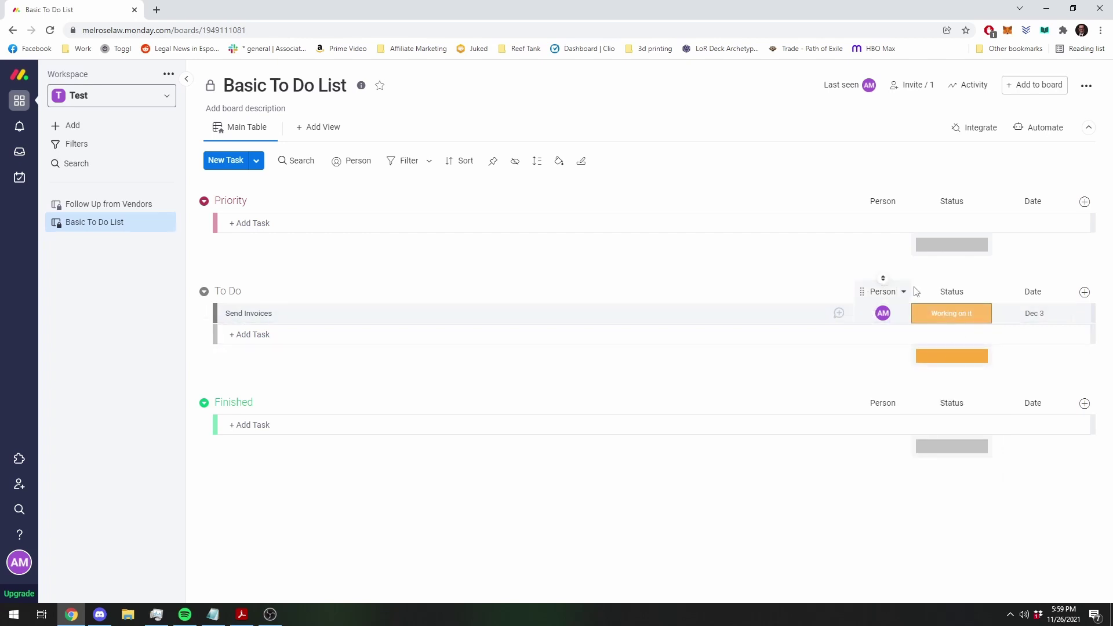
pyautogui.click(974, 319)
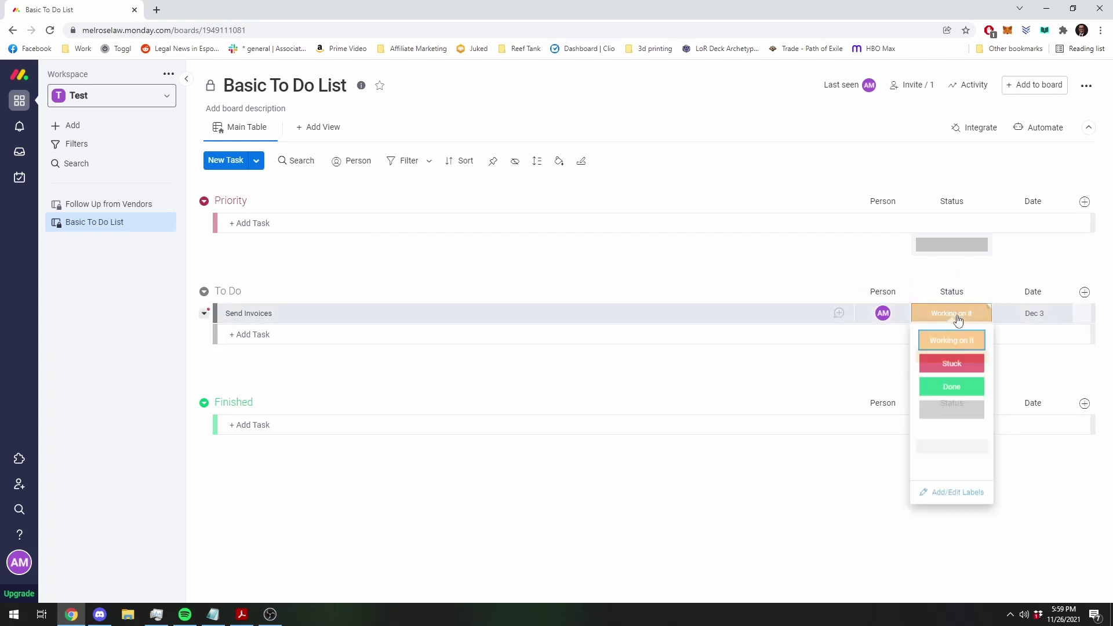
pyautogui.click(959, 394)
# Step: Move Send Invoices into Finished and Priority, returning it to To Do each time
pyautogui.moveTo(594, 315); pyautogui.dragTo(579, 416)
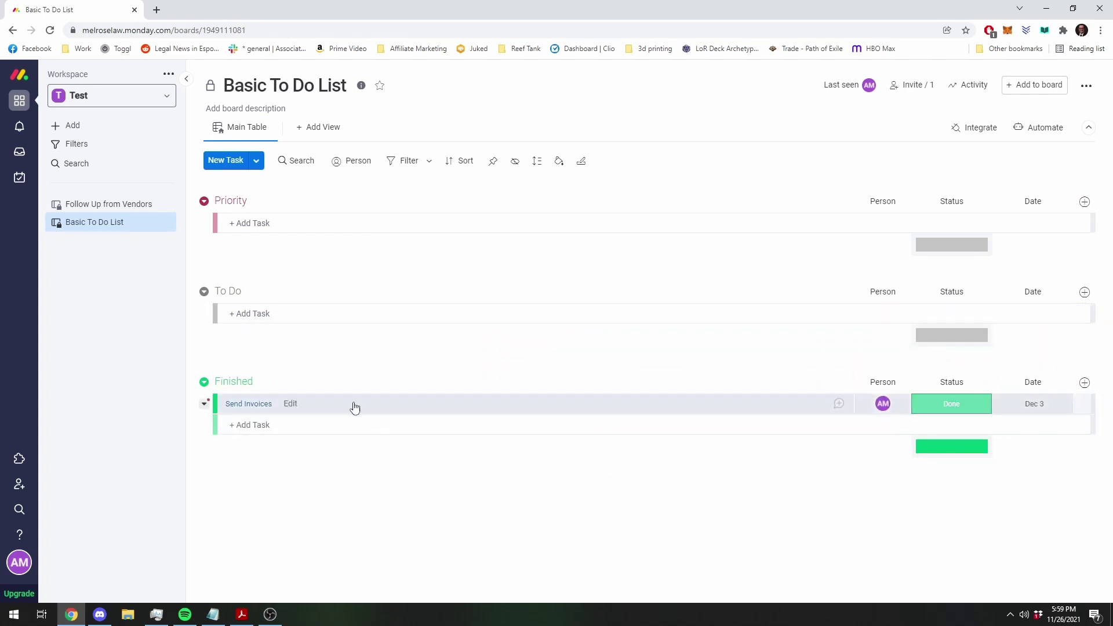
pyautogui.moveTo(352, 405); pyautogui.dragTo(324, 310)
pyautogui.click(970, 317)
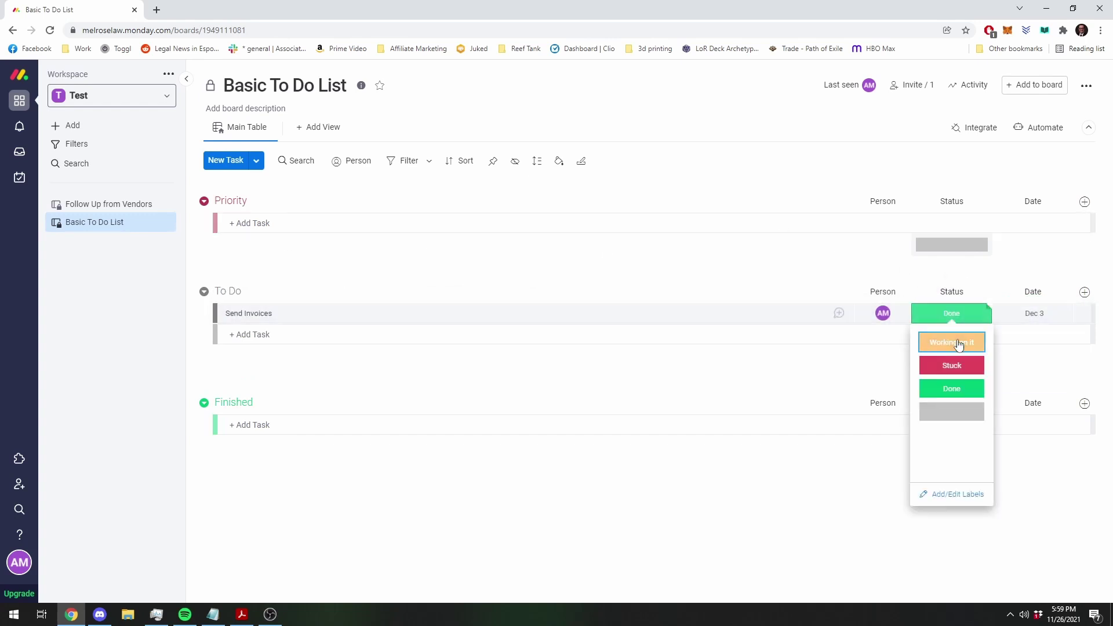
pyautogui.click(654, 252)
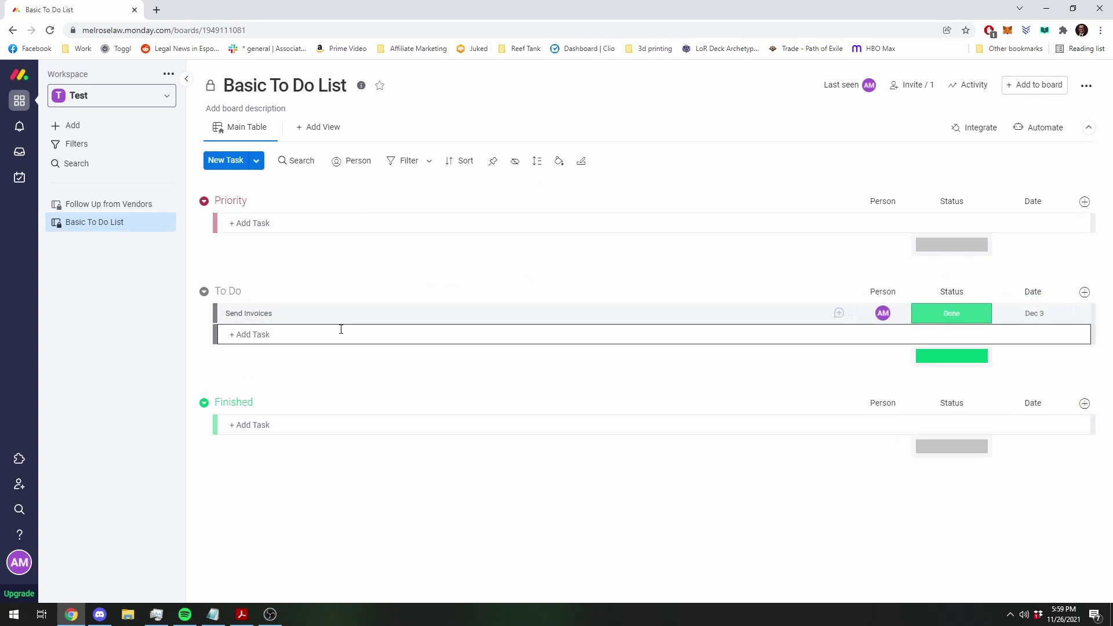
pyautogui.moveTo(342, 316); pyautogui.dragTo(498, 309)
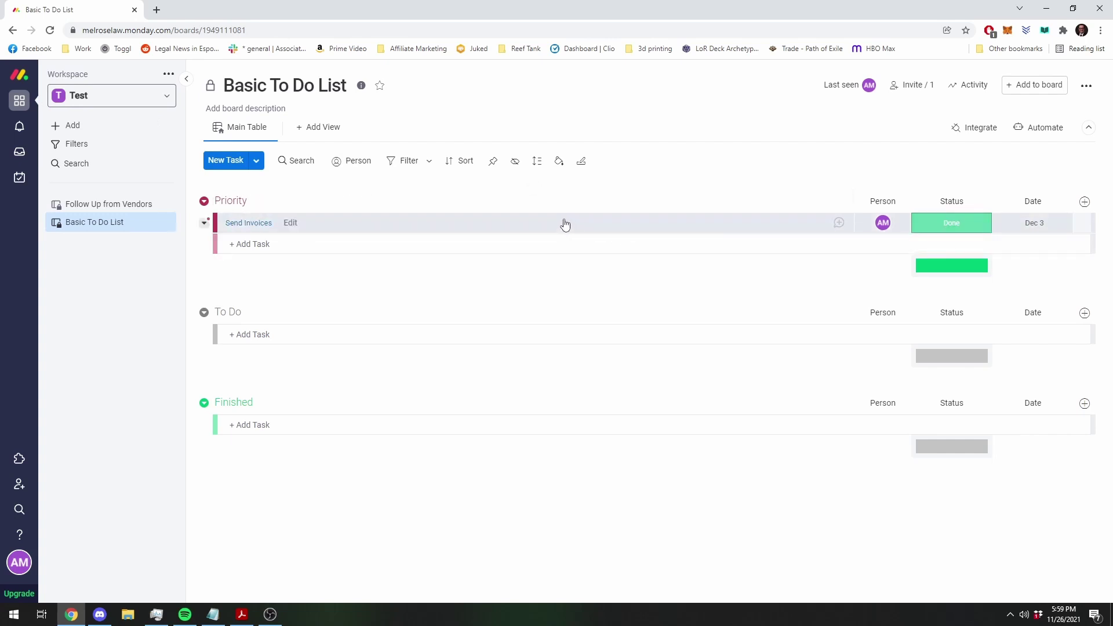
pyautogui.moveTo(561, 224); pyautogui.dragTo(577, 316)
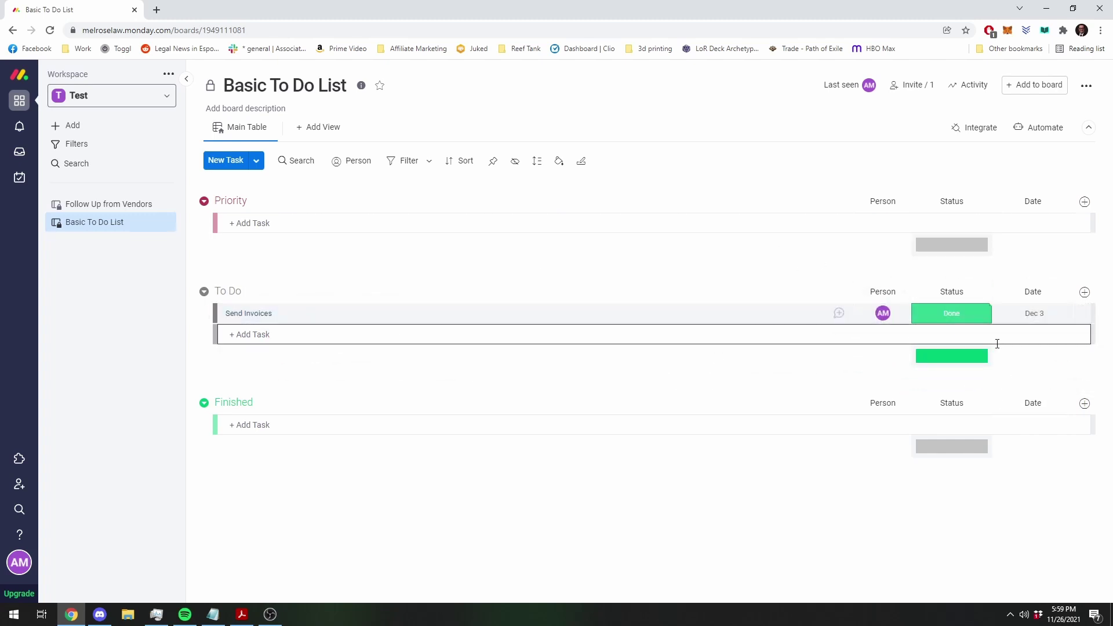
# Step: Rename the Stuck status label to Priority and apply it to Send Invoices
pyautogui.click(980, 321)
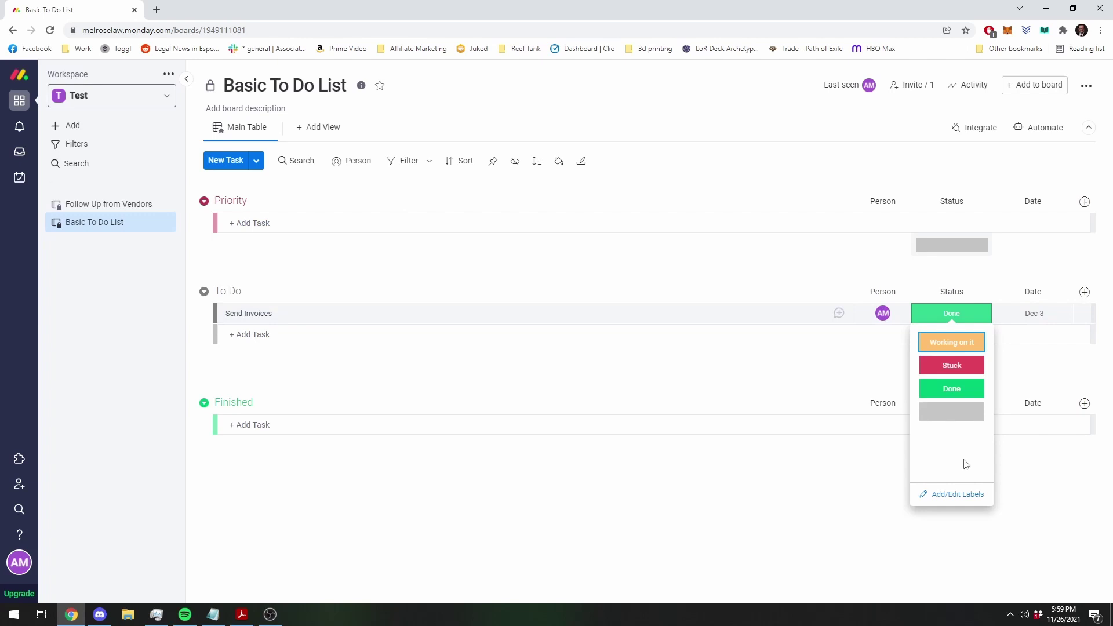
pyautogui.click(945, 495)
pyautogui.click(956, 370)
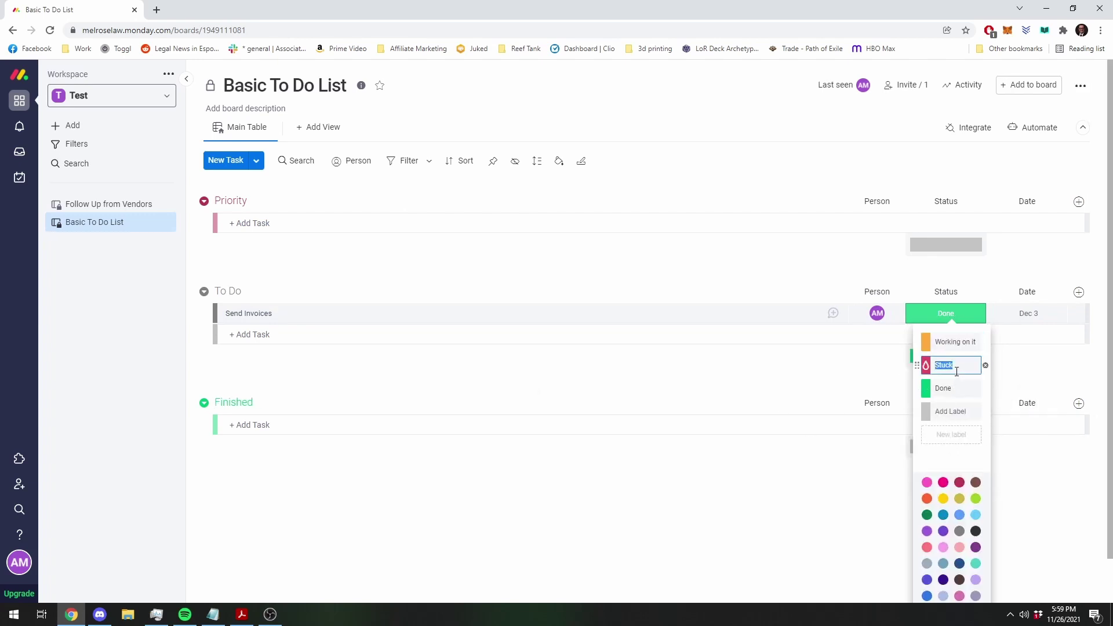
pyautogui.write('Priority')
pyautogui.press('Return')
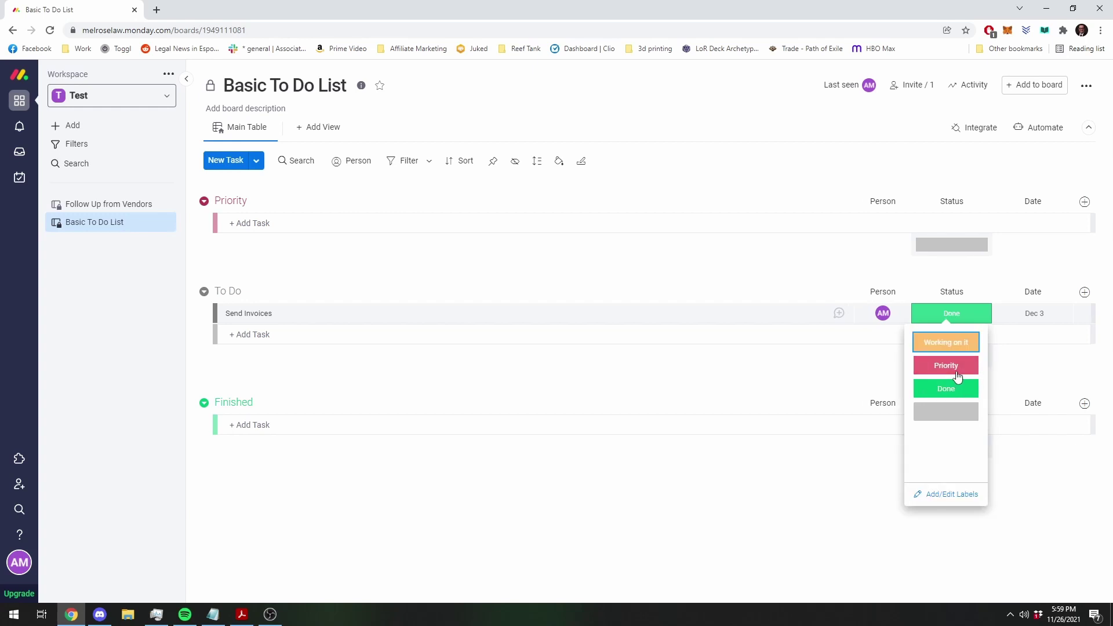
pyautogui.click(946, 365)
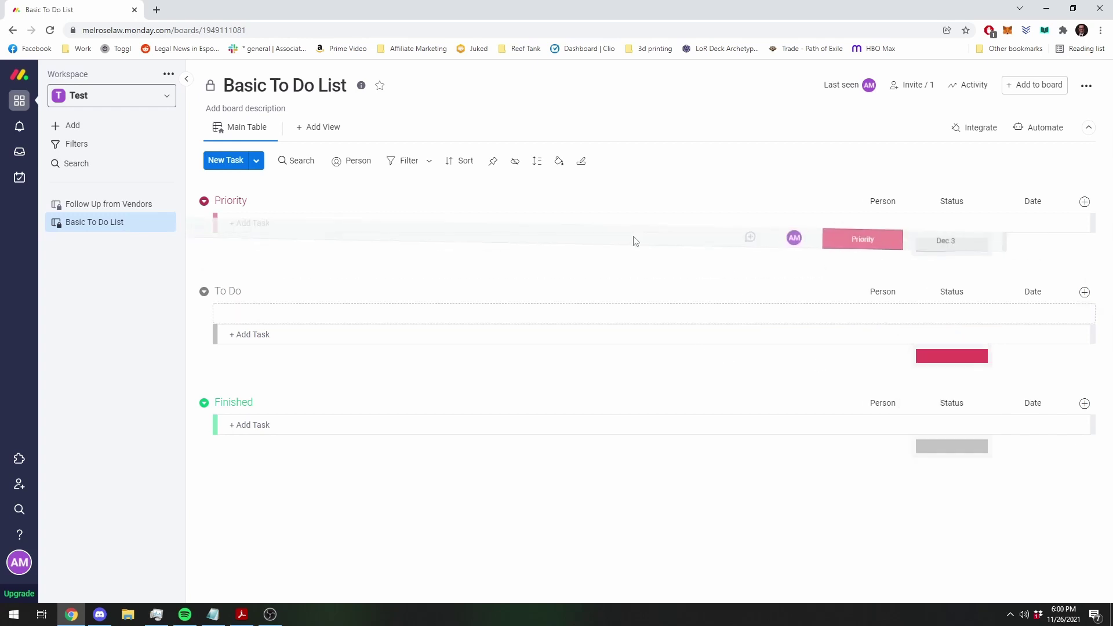
# Step: Delete the Send Invoices task from the board
pyautogui.rightClick(548, 228)
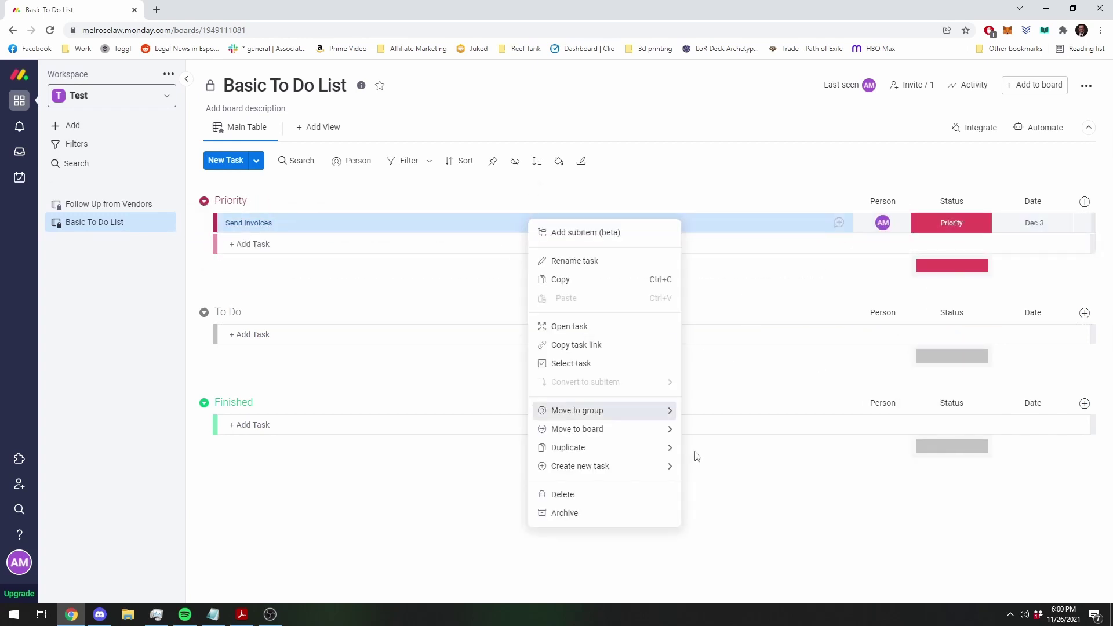
pyautogui.click(564, 494)
pyautogui.click(695, 150)
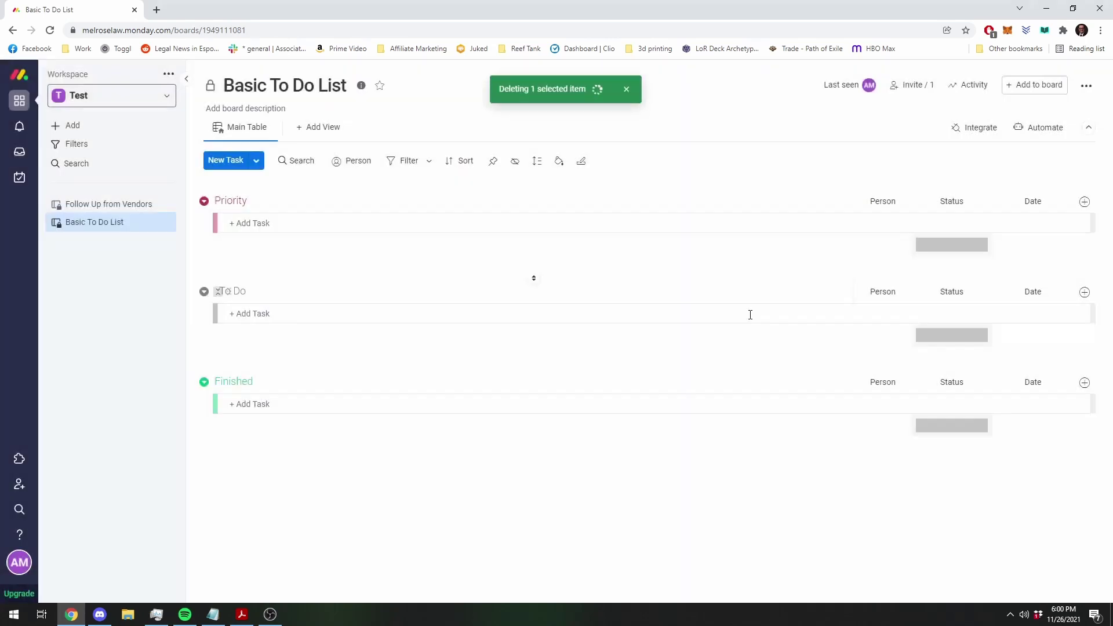
# Step: Start a custom automation triggered when an item is created
pyautogui.click(1051, 132)
pyautogui.click(491, 226)
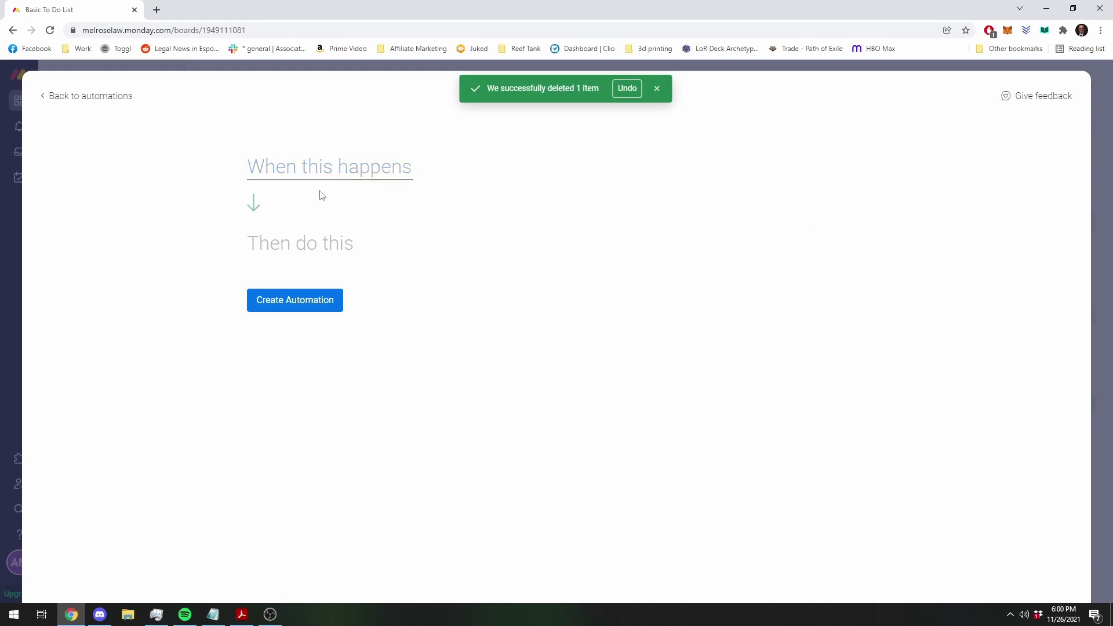
pyautogui.click(350, 169)
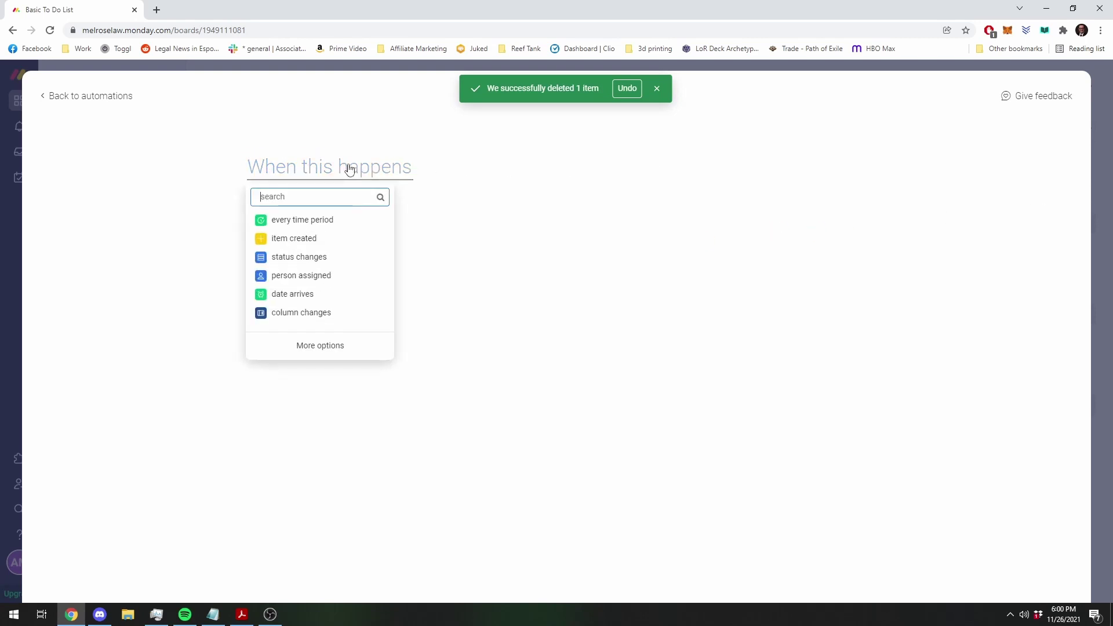
pyautogui.click(276, 102)
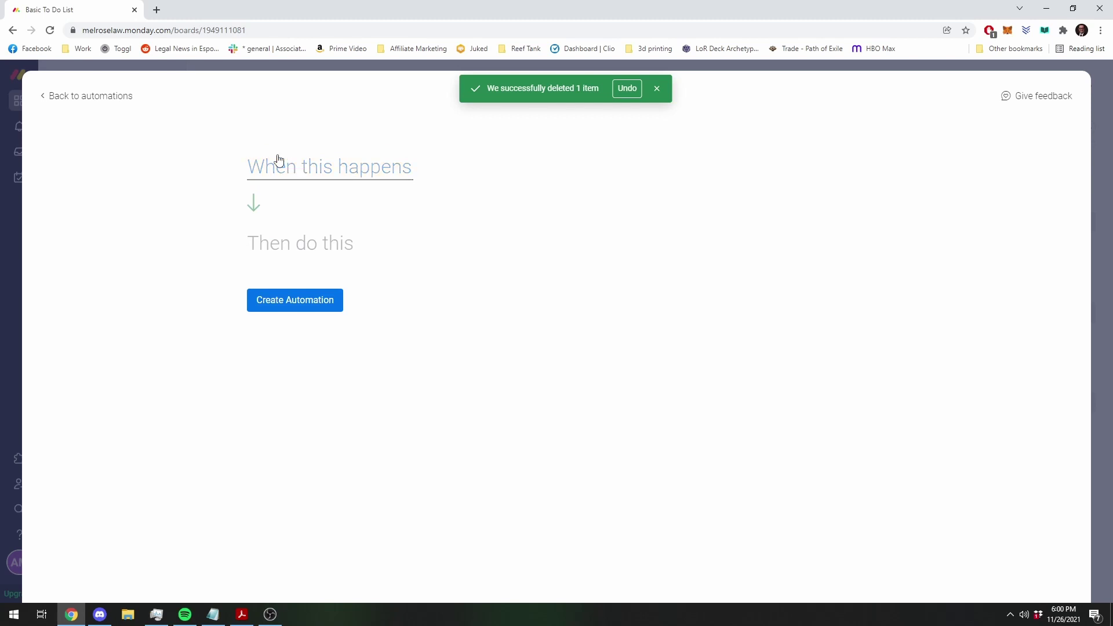
pyautogui.click(328, 172)
pyautogui.click(293, 236)
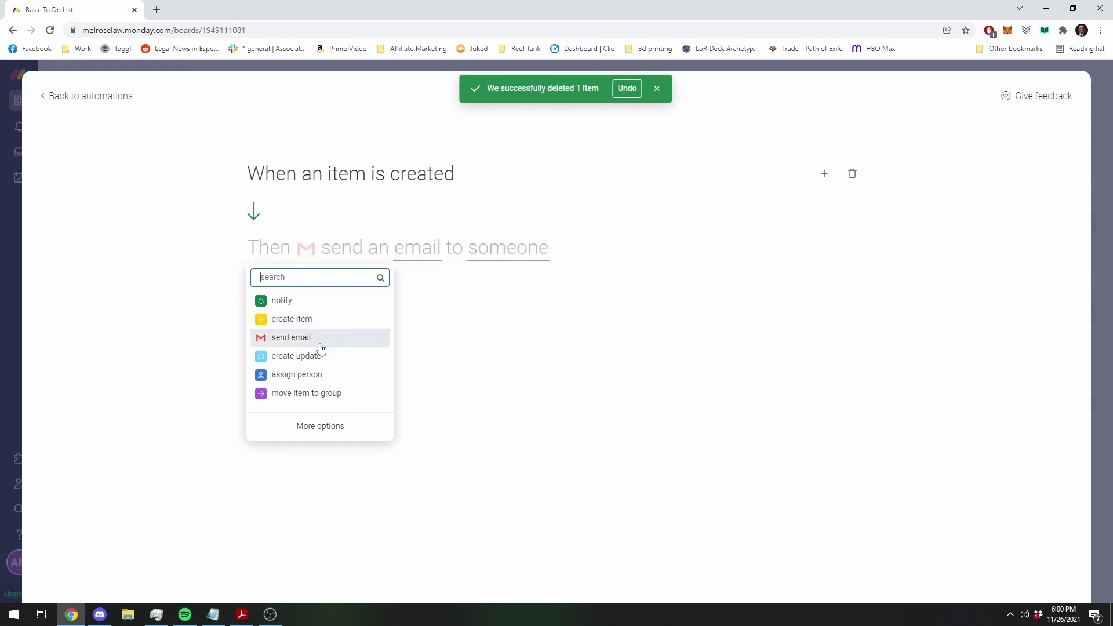
# Step: Add an action assigning the team member in the Person column
pyautogui.click(322, 385)
pyautogui.click(391, 262)
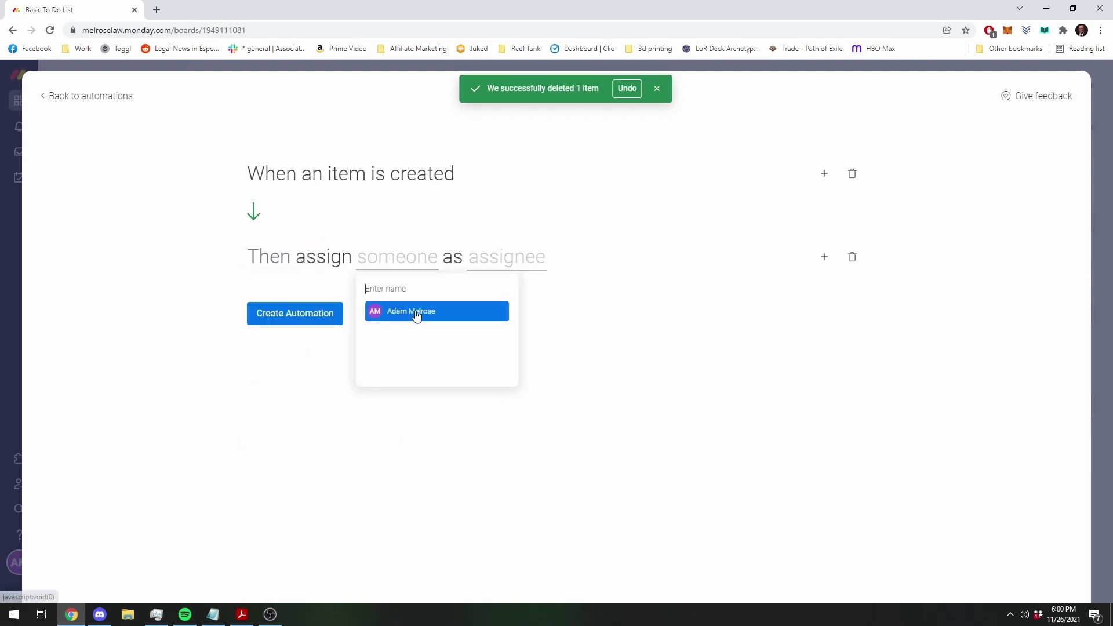
pyautogui.click(417, 317)
pyautogui.click(518, 274)
pyautogui.click(591, 306)
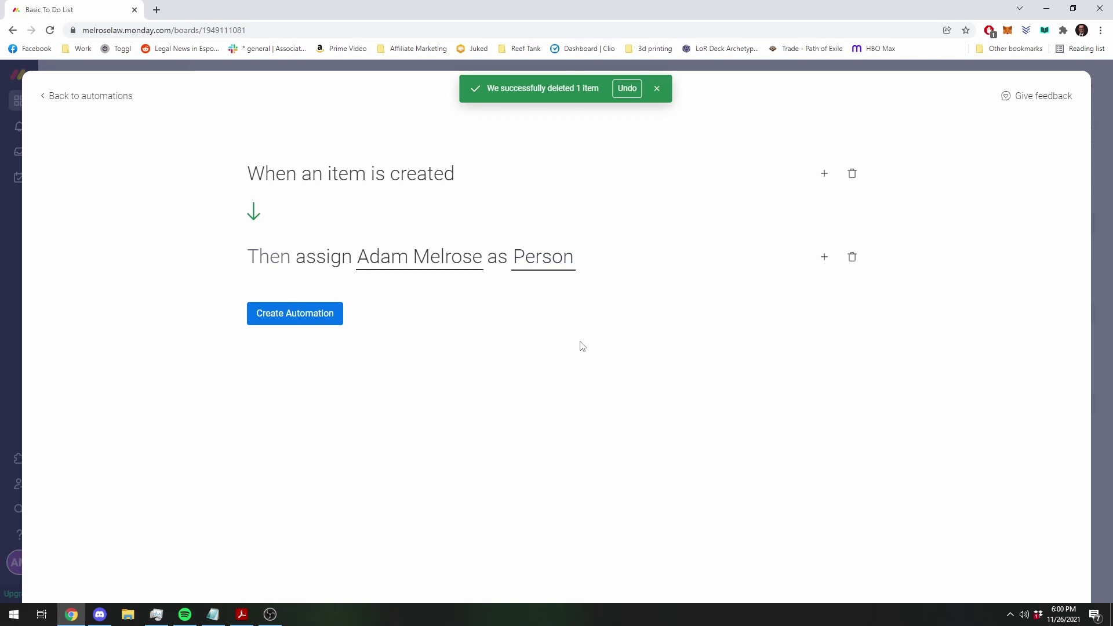
# Step: Add a second action setting the Date column to today
pyautogui.click(824, 264)
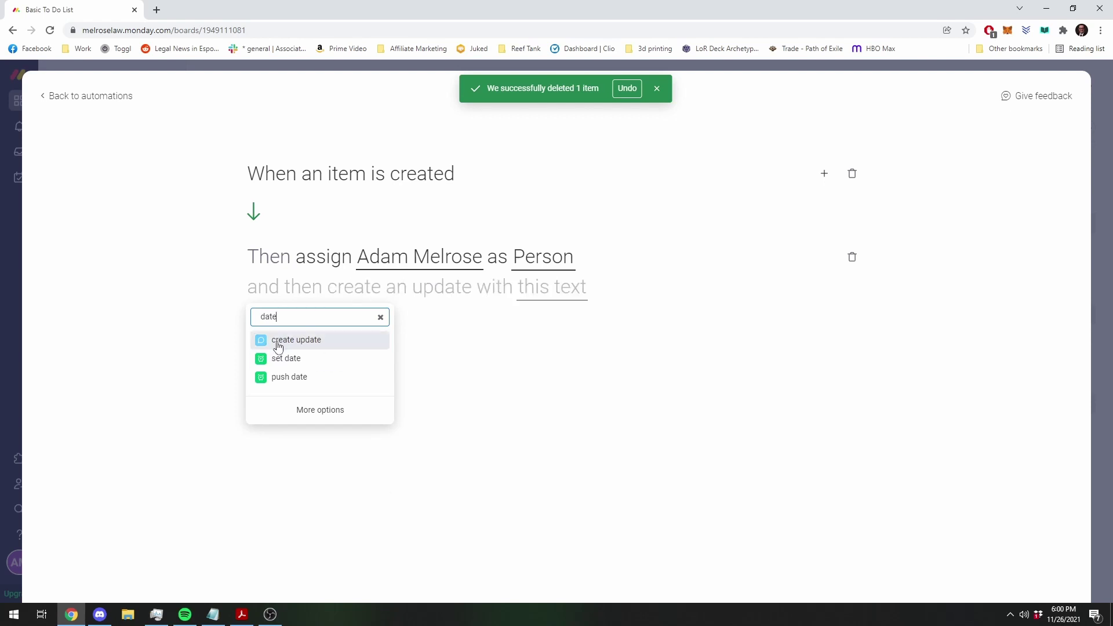
pyautogui.click(286, 360)
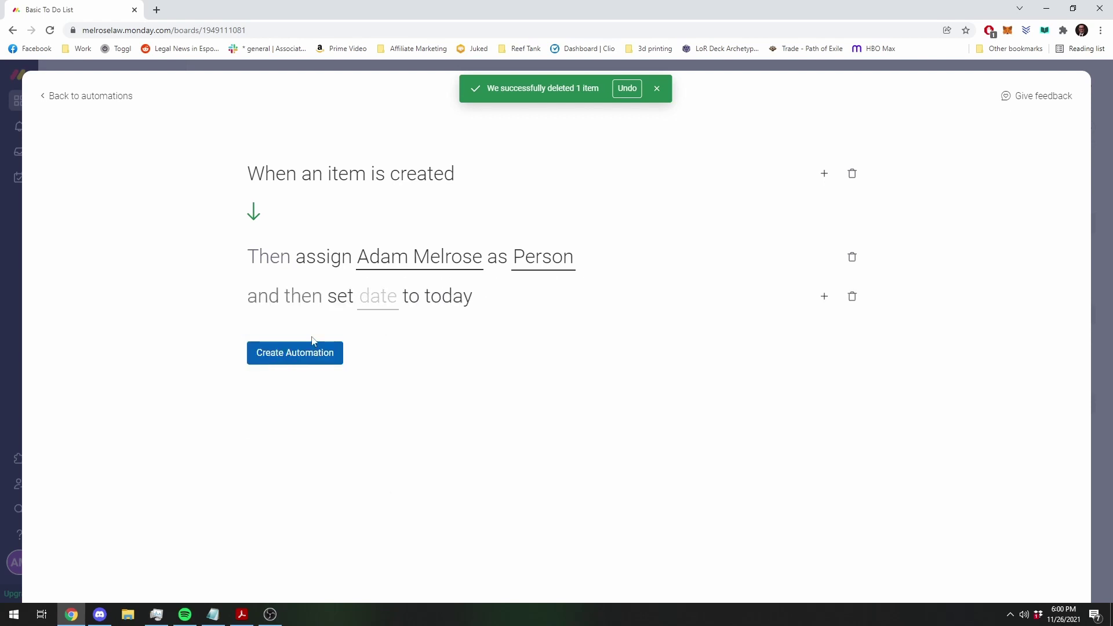
pyautogui.click(379, 304)
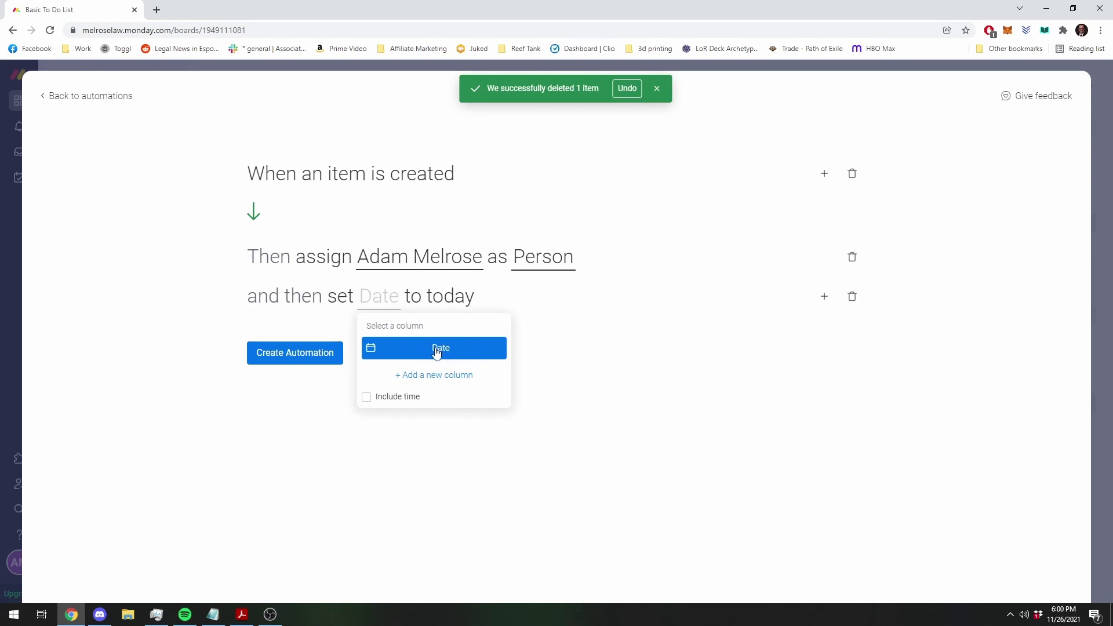
pyautogui.click(425, 350)
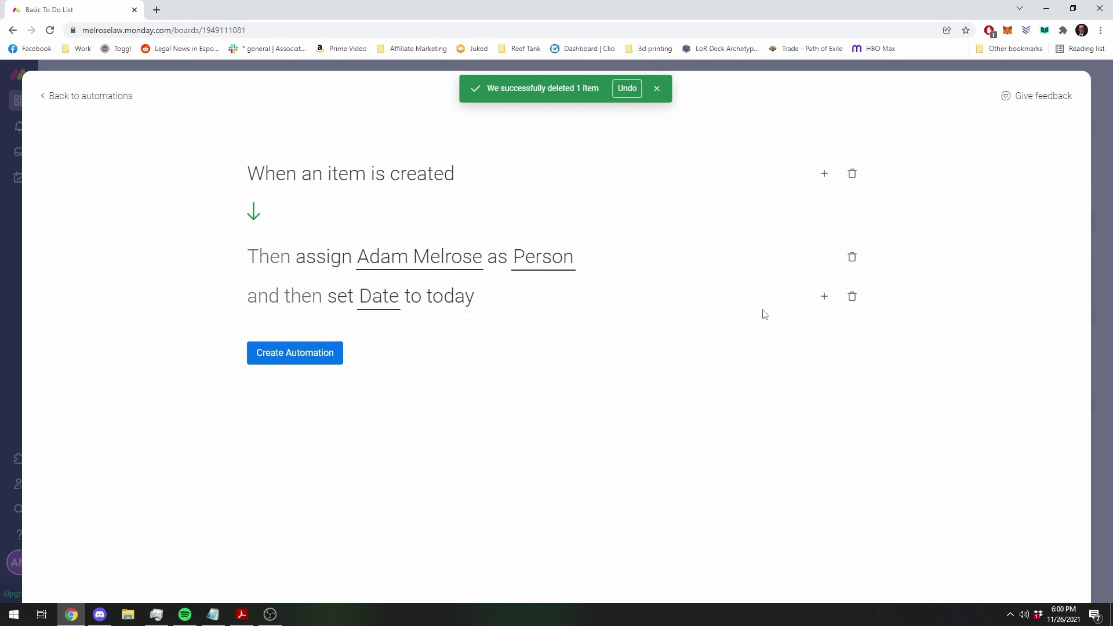
# Step: Add an action pushing Date by 7 days and create the automation
pyautogui.click(824, 302)
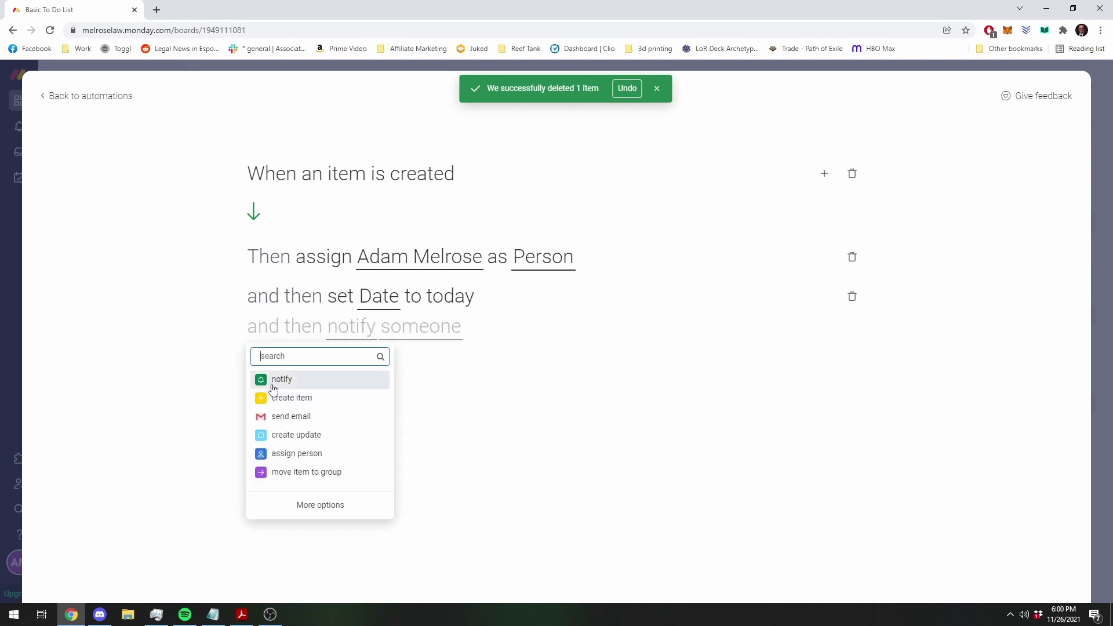
pyautogui.write('push')
pyautogui.click(274, 382)
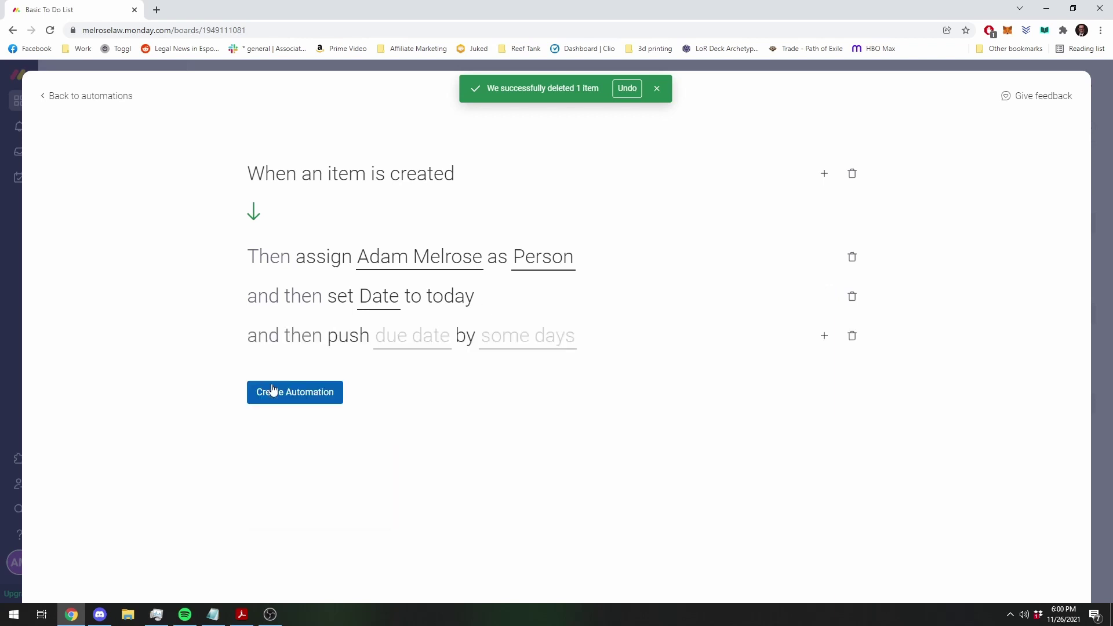
pyautogui.click(396, 336)
pyautogui.click(454, 387)
pyautogui.click(505, 331)
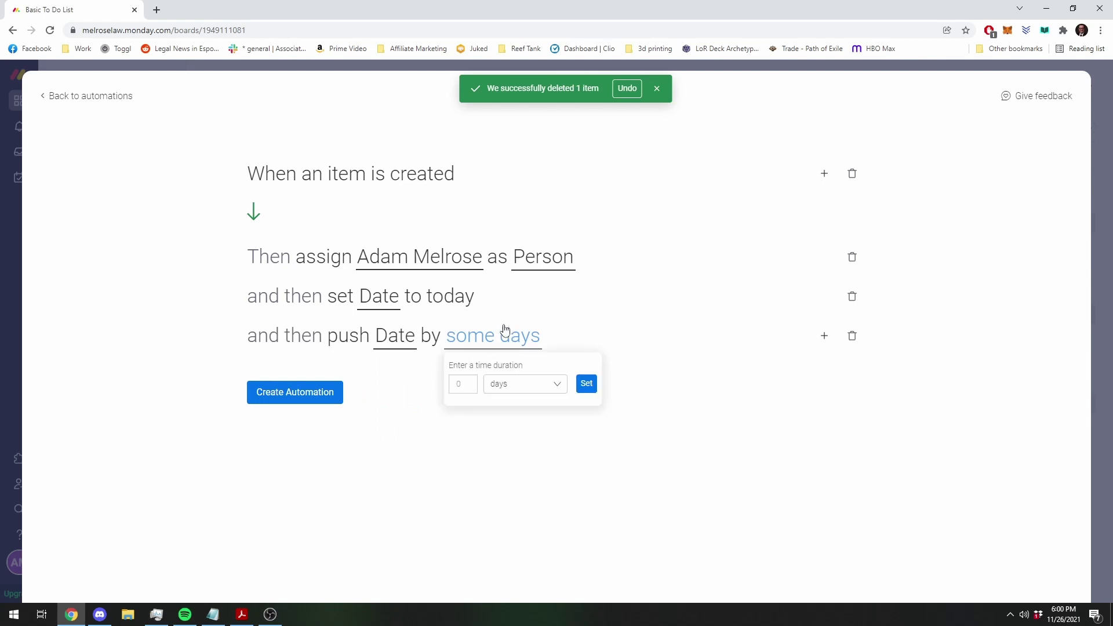
pyautogui.write('7')
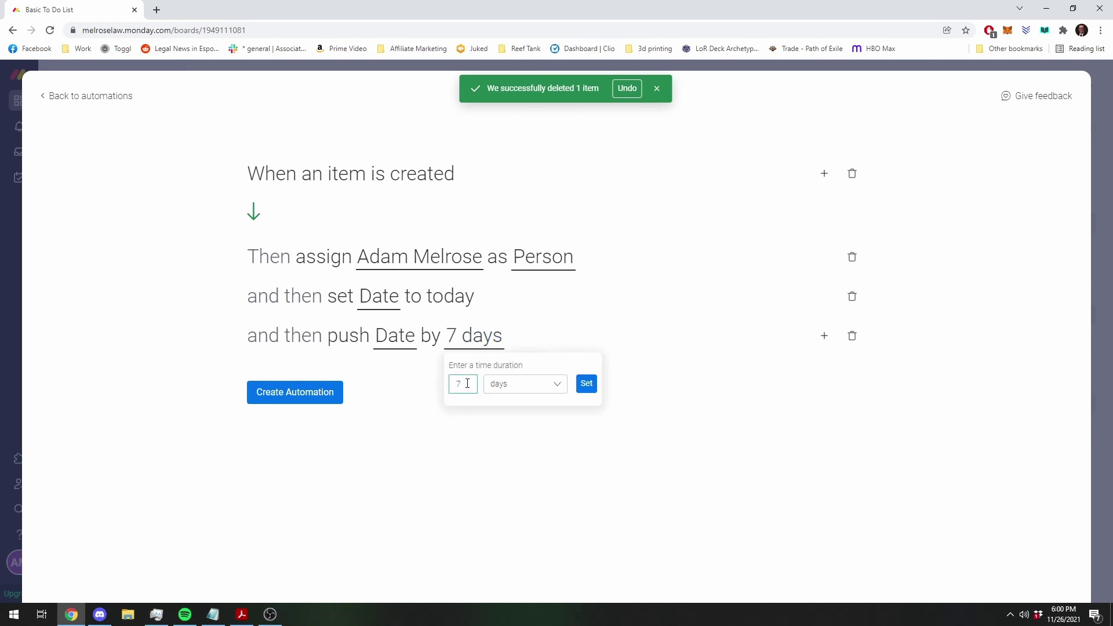
pyautogui.click(587, 383)
pyautogui.click(333, 392)
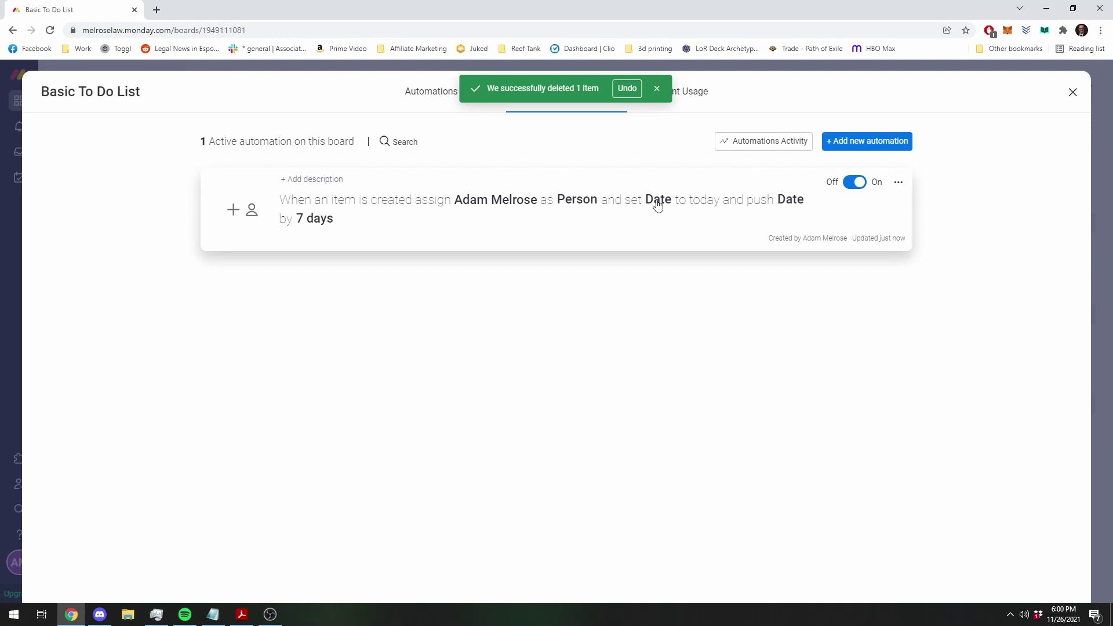
# Step: Add a 'Send Invoice' test task to To Do, which auto-gets a person and Dec 3
pyautogui.click(1072, 95)
pyautogui.click(313, 309)
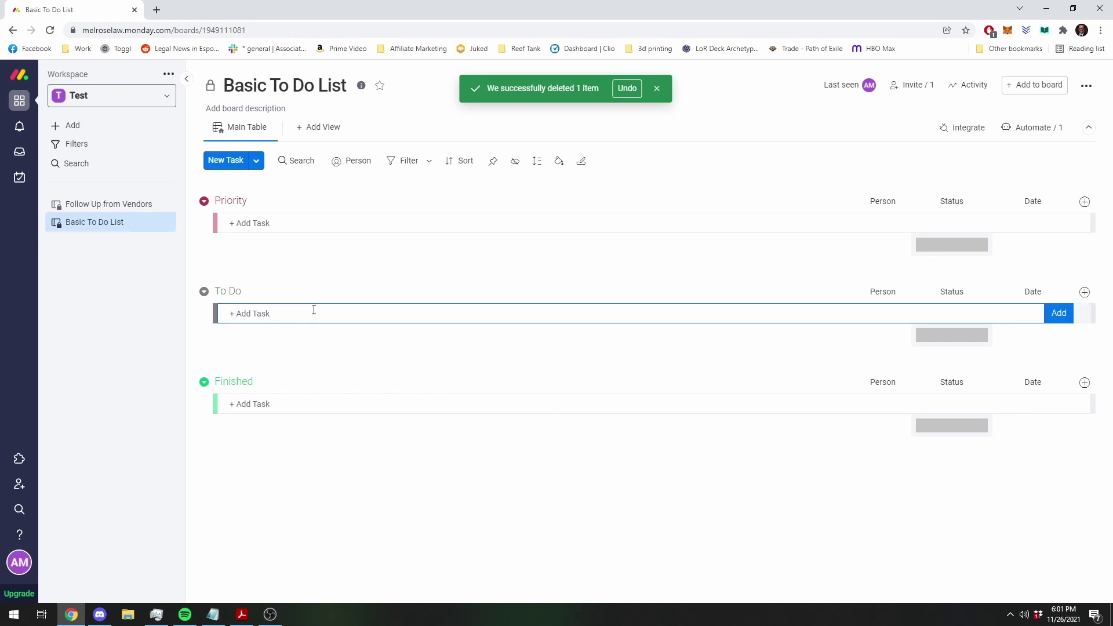
pyautogui.write('Send Invoice')
pyautogui.press('Return')
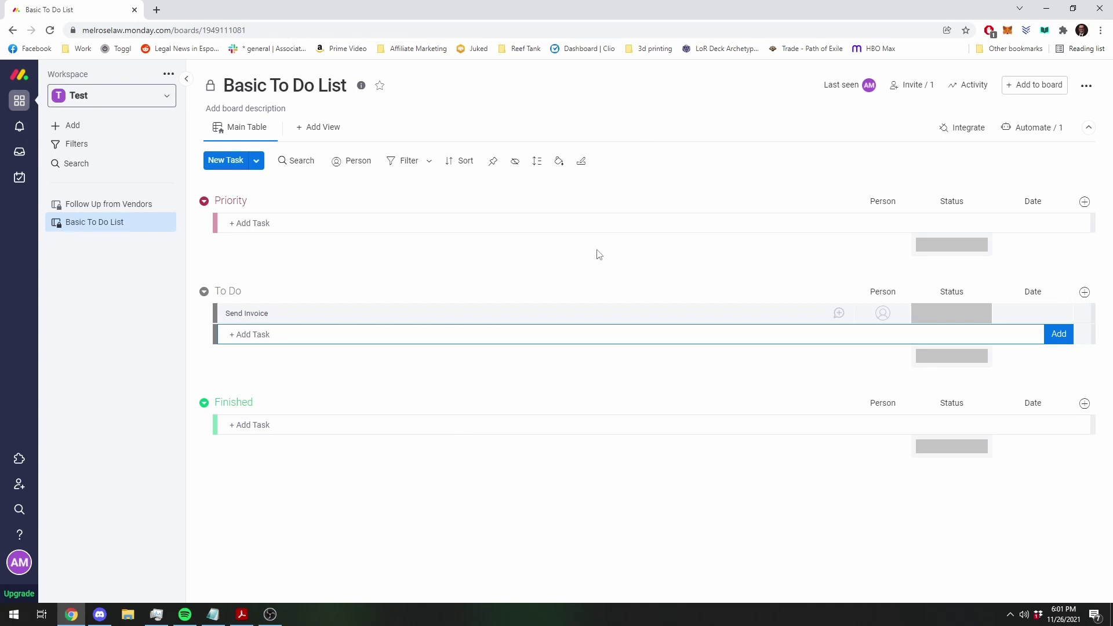
pyautogui.click(523, 262)
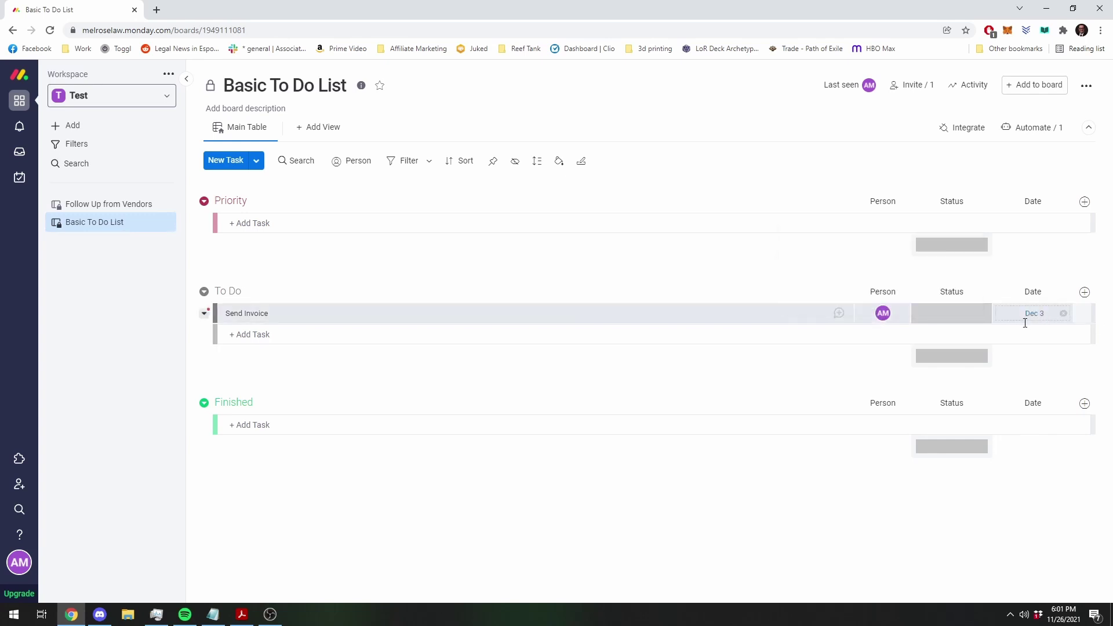
# Step: Delete the Send Invoice test task
pyautogui.rightClick(542, 312)
pyautogui.click(600, 570)
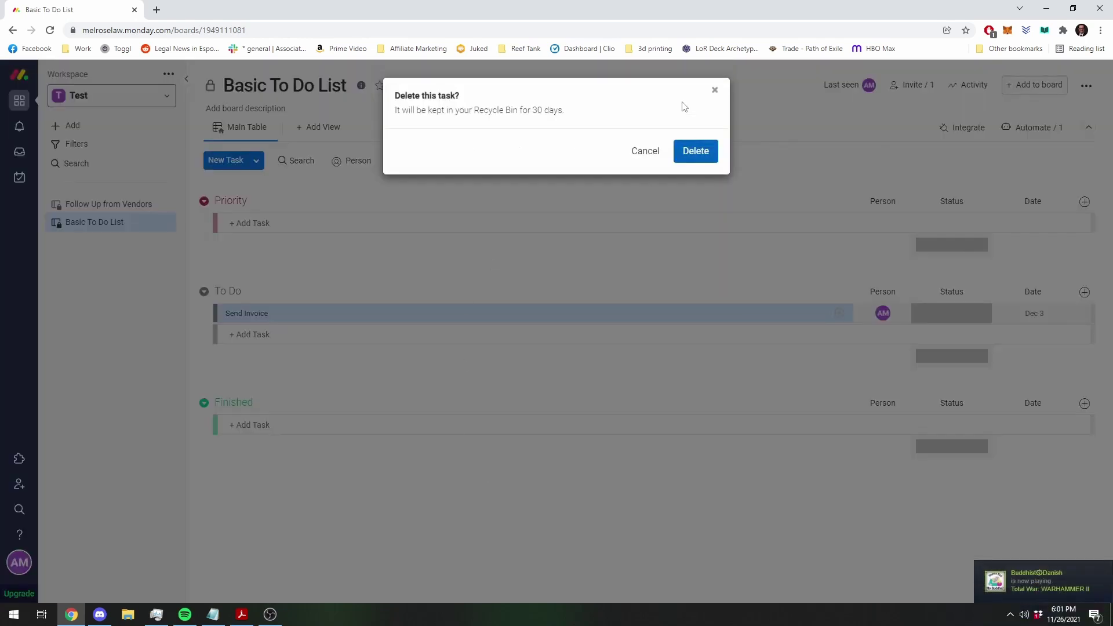
pyautogui.click(693, 152)
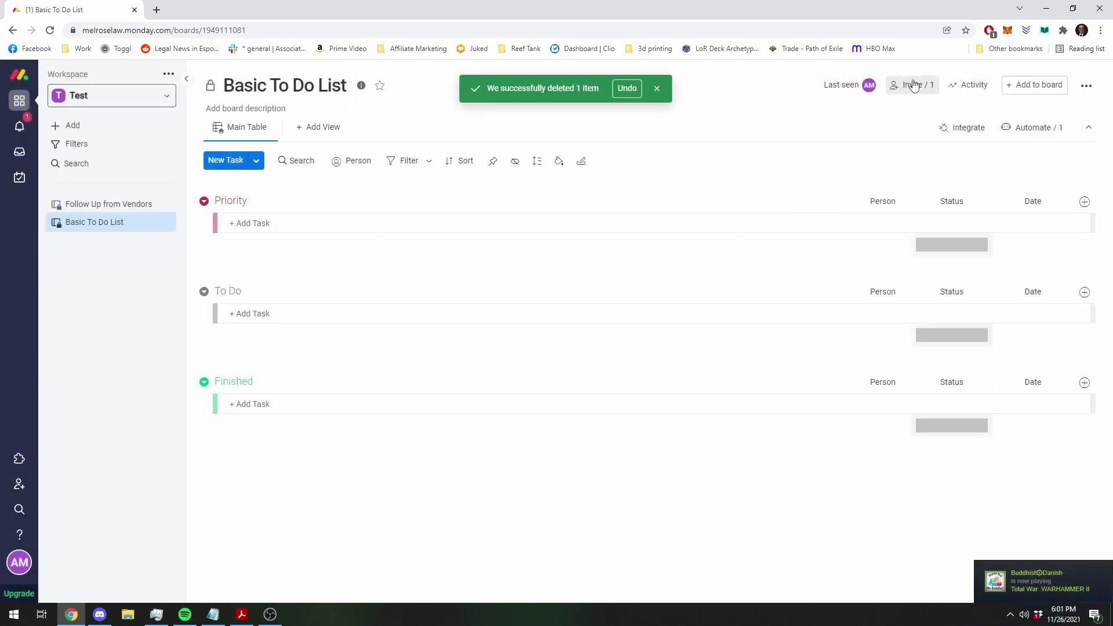
# Step: Start a new custom automation triggered when Status changes to Priority
pyautogui.click(1029, 127)
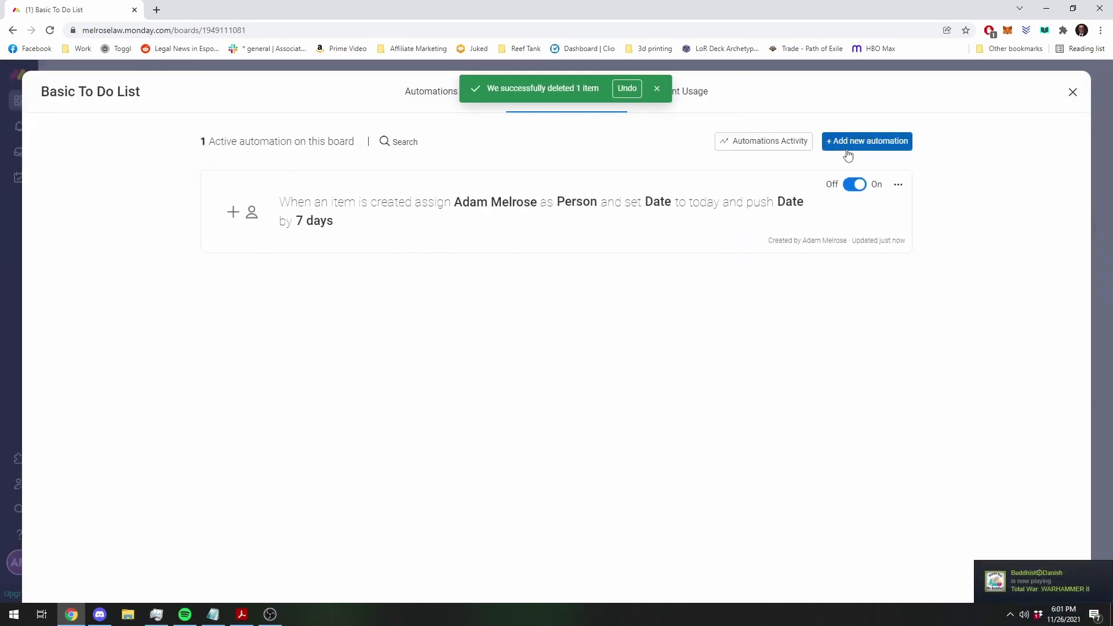
pyautogui.click(881, 149)
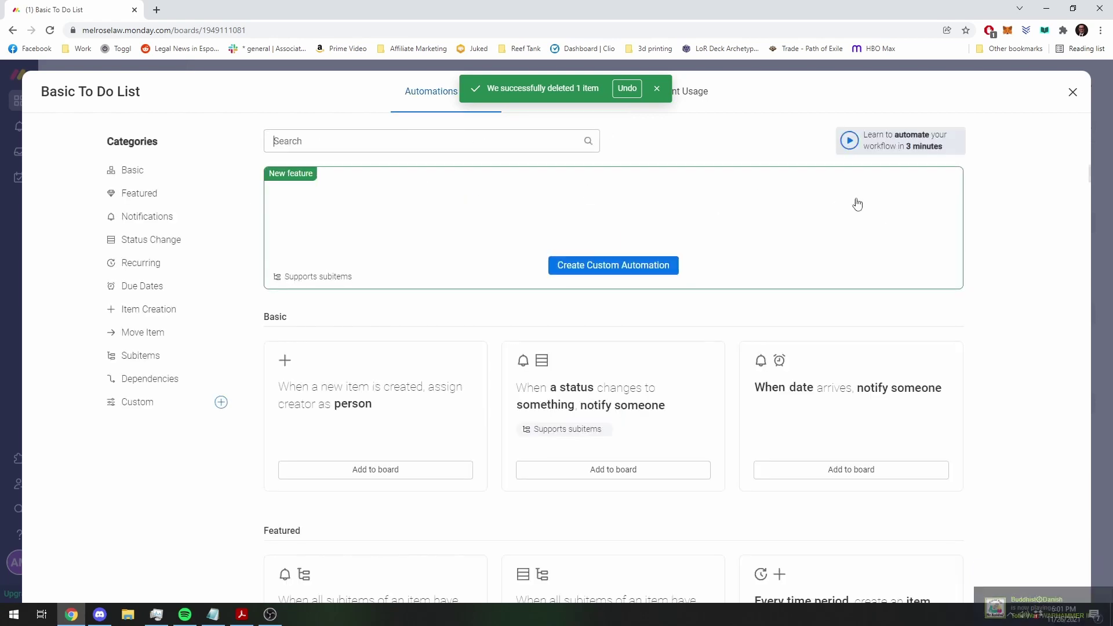
pyautogui.click(676, 273)
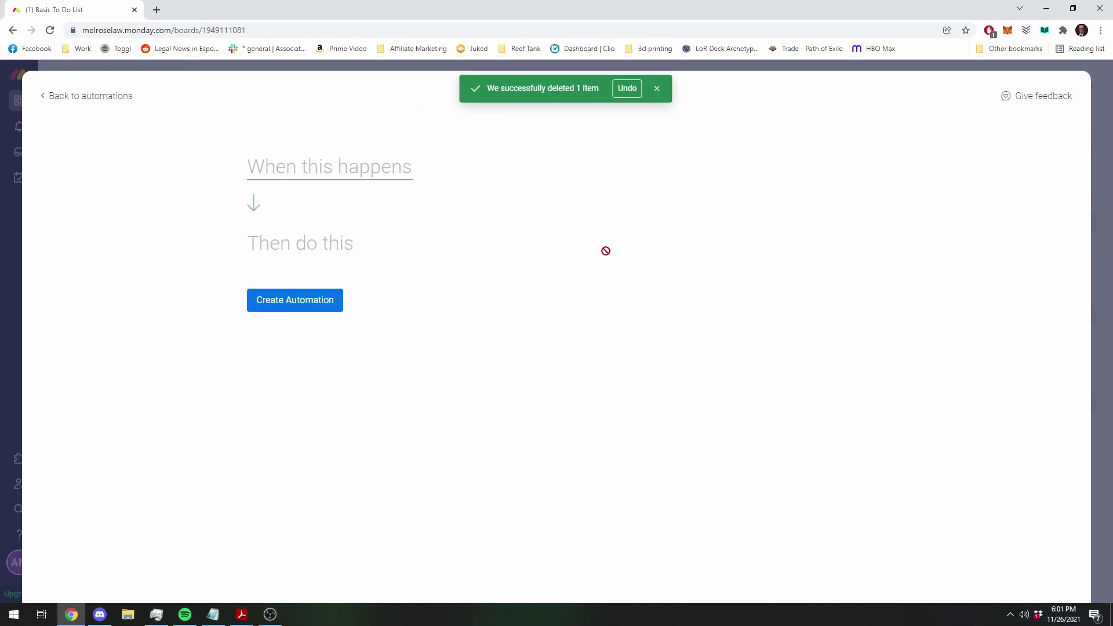
pyautogui.click(302, 176)
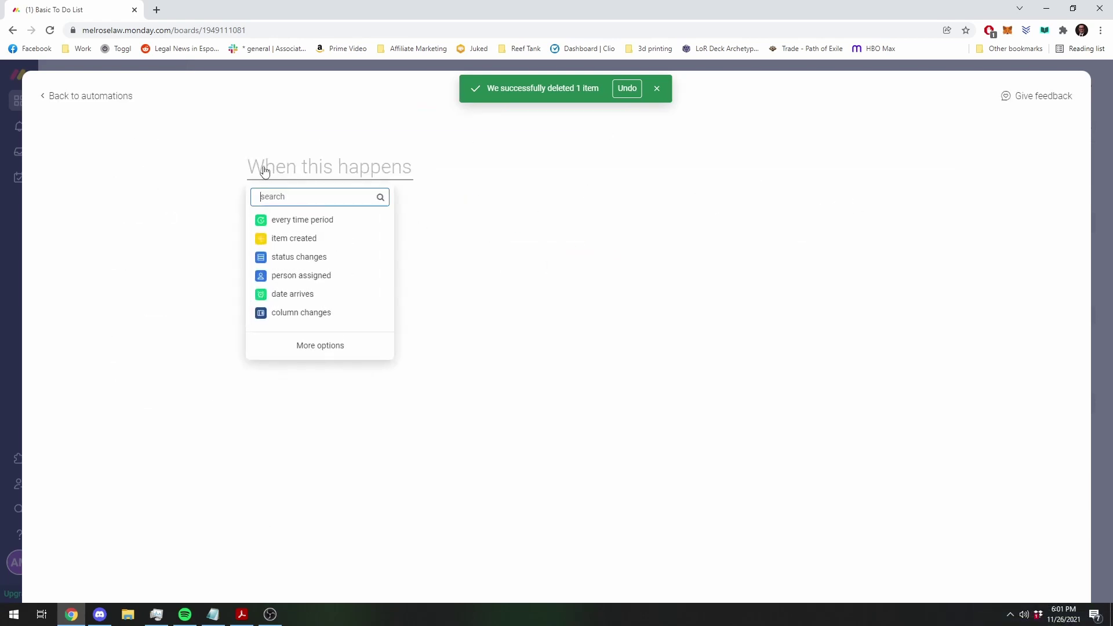
pyautogui.click(297, 256)
pyautogui.click(329, 180)
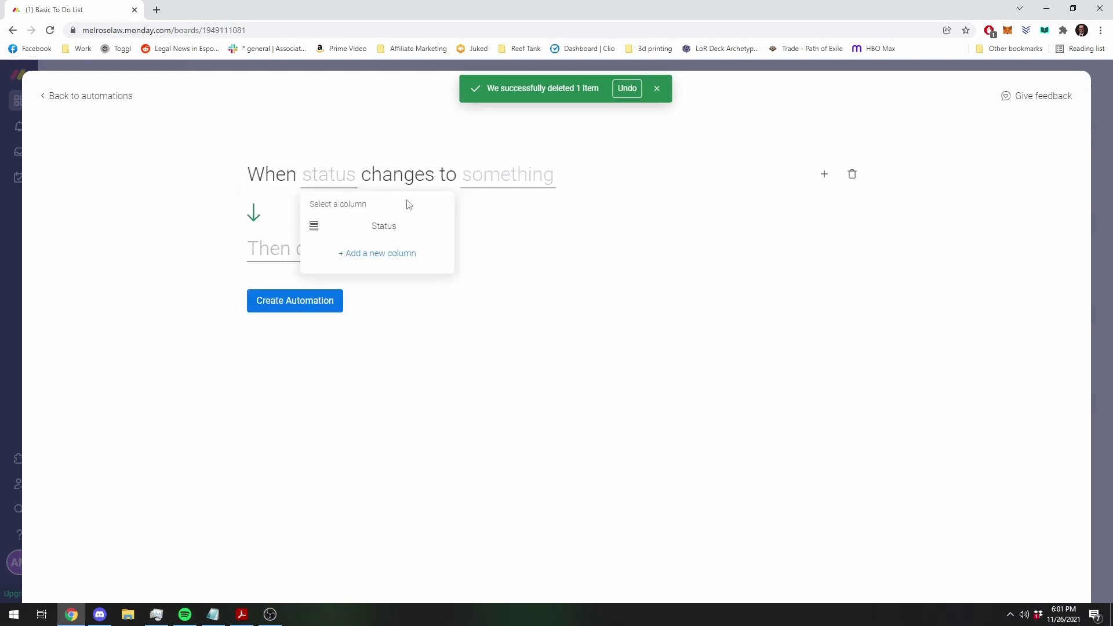
pyautogui.click(384, 227)
pyautogui.click(520, 179)
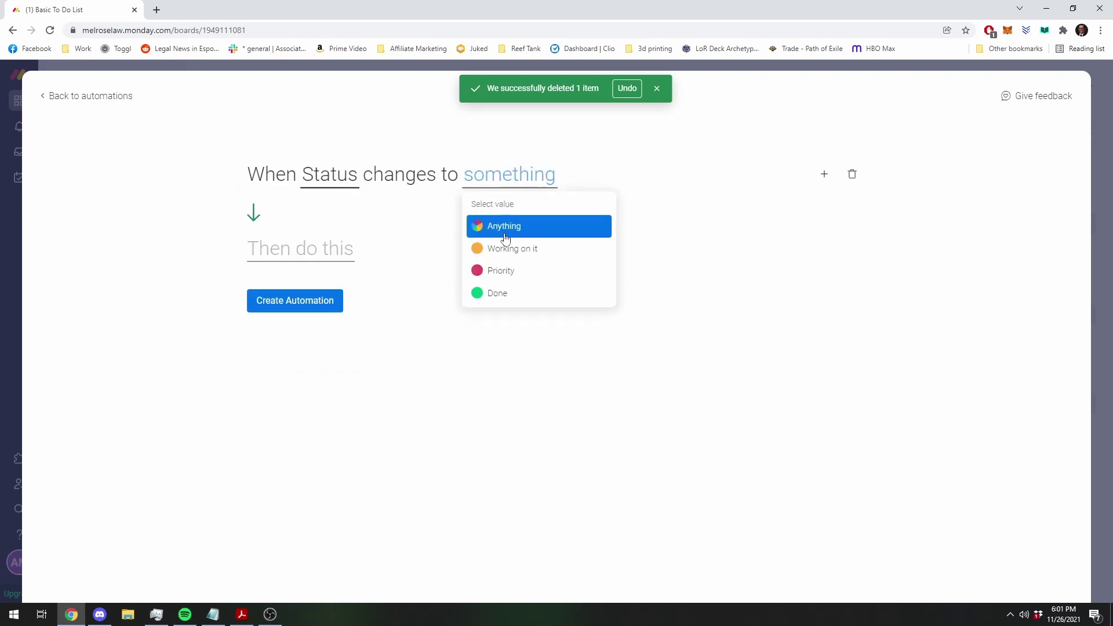
pyautogui.click(511, 277)
# Step: Add a move-item-to-Priority-group action and create the automation
pyautogui.click(292, 248)
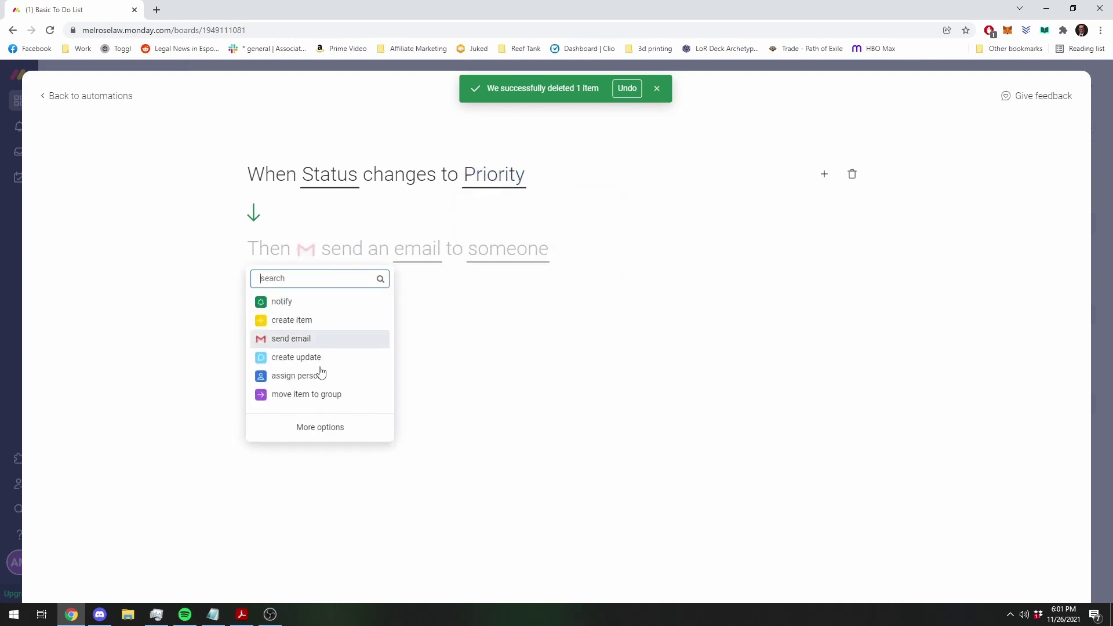
pyautogui.click(335, 390)
pyautogui.click(463, 262)
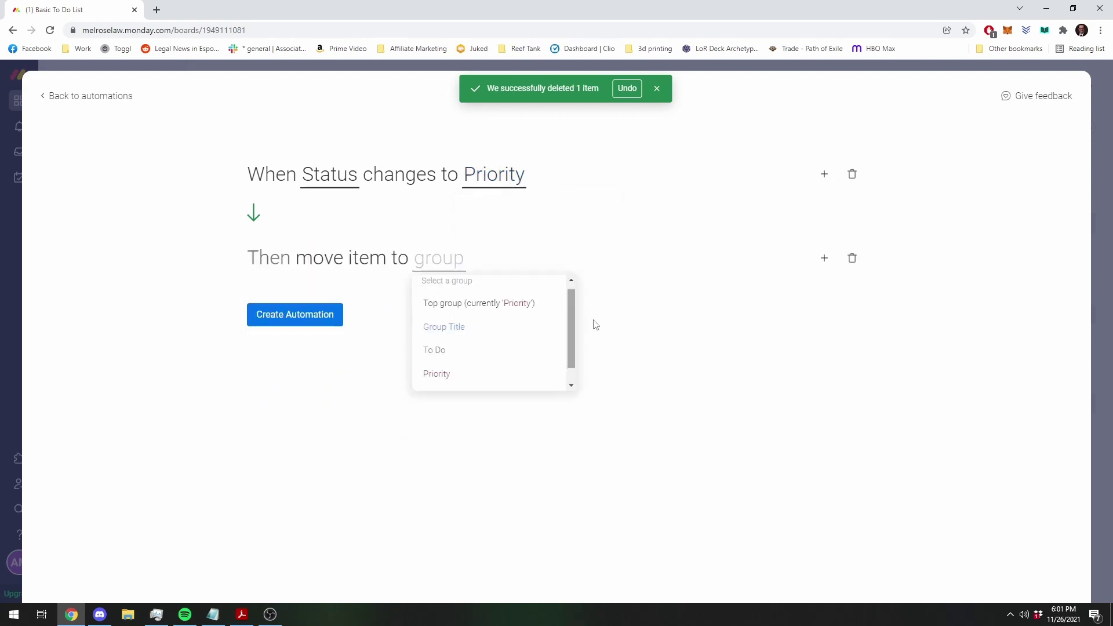
pyautogui.scroll(-1, 458, 351)
pyautogui.click(470, 356)
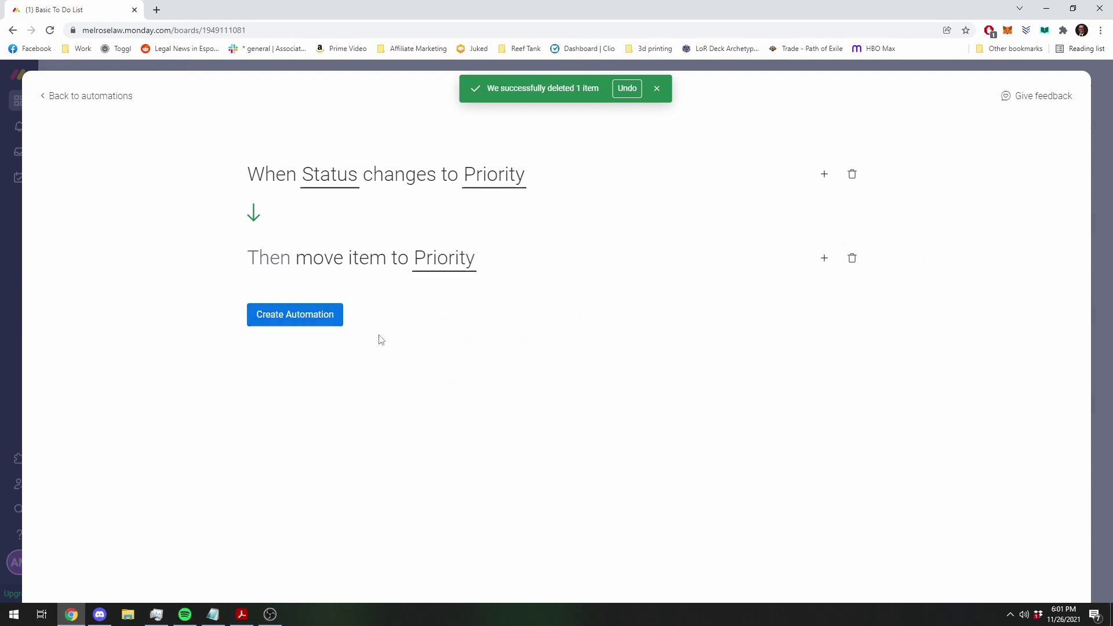
pyautogui.click(300, 315)
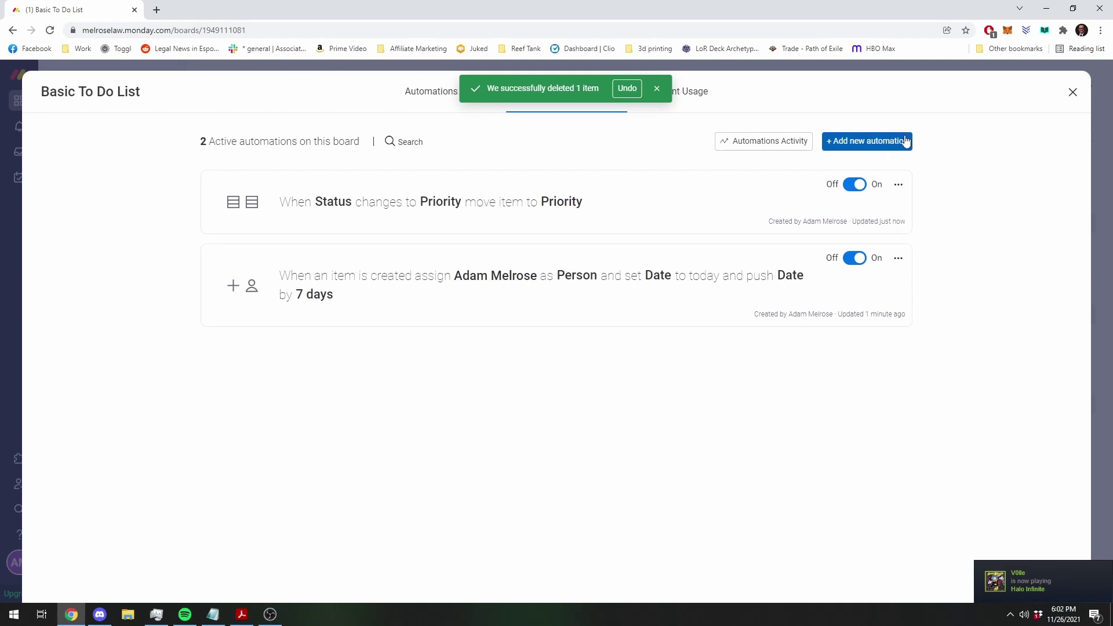
# Step: Add an 'Invoice' task to To Do and set its status to Priority
pyautogui.click(1075, 95)
pyautogui.click(394, 316)
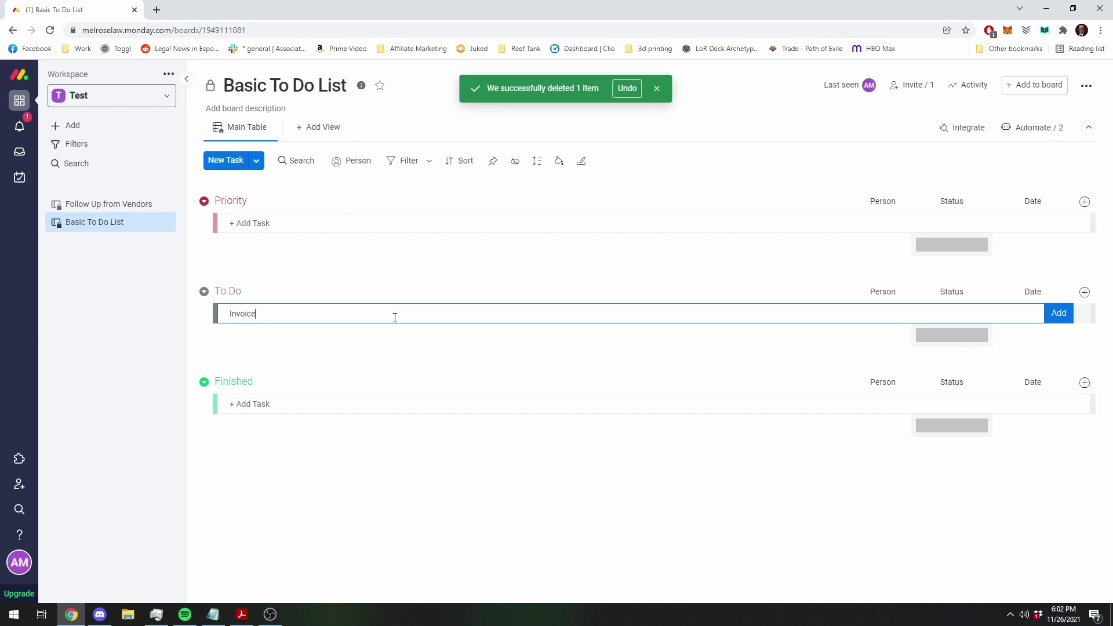
pyautogui.write('Invoice')
pyautogui.press('Return')
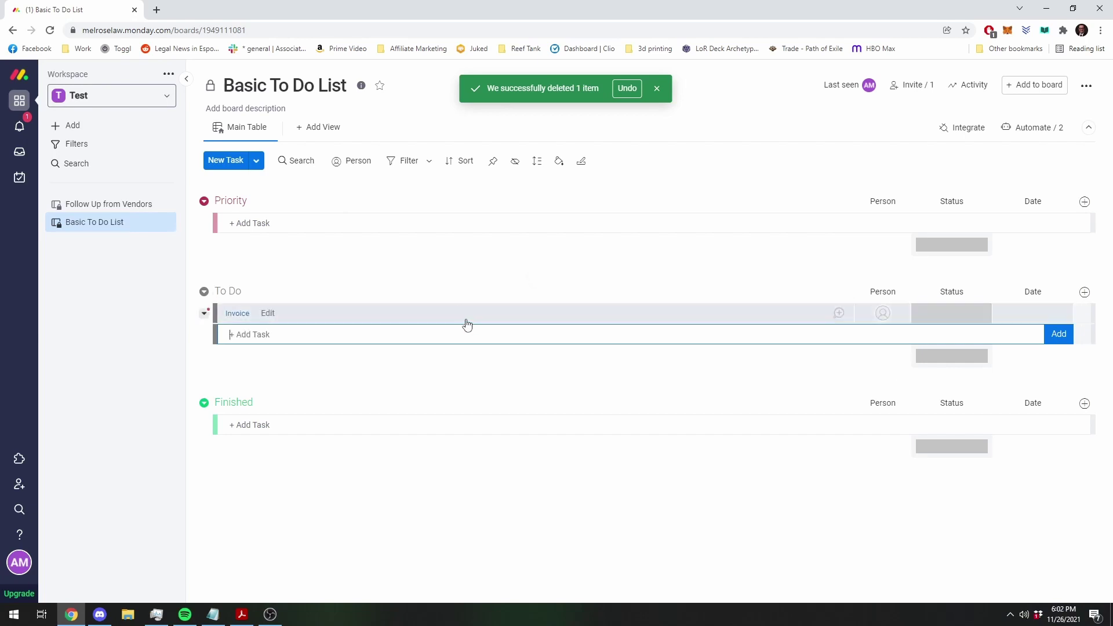
pyautogui.click(944, 320)
pyautogui.click(954, 365)
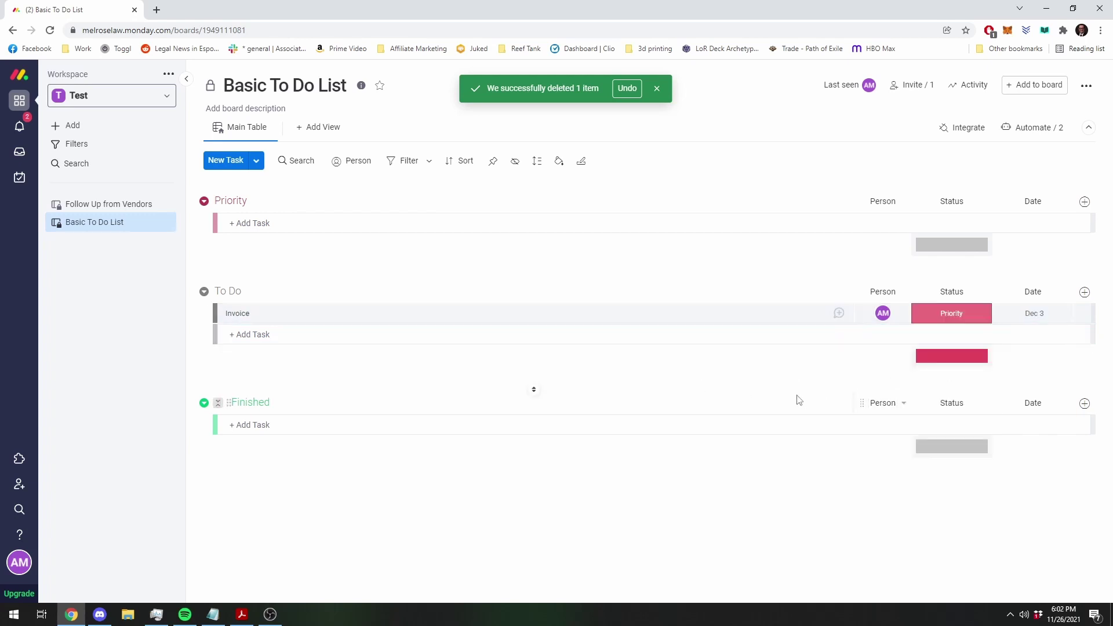
# Step: Delete the Invoice test task
pyautogui.rightClick(393, 228)
pyautogui.click(442, 501)
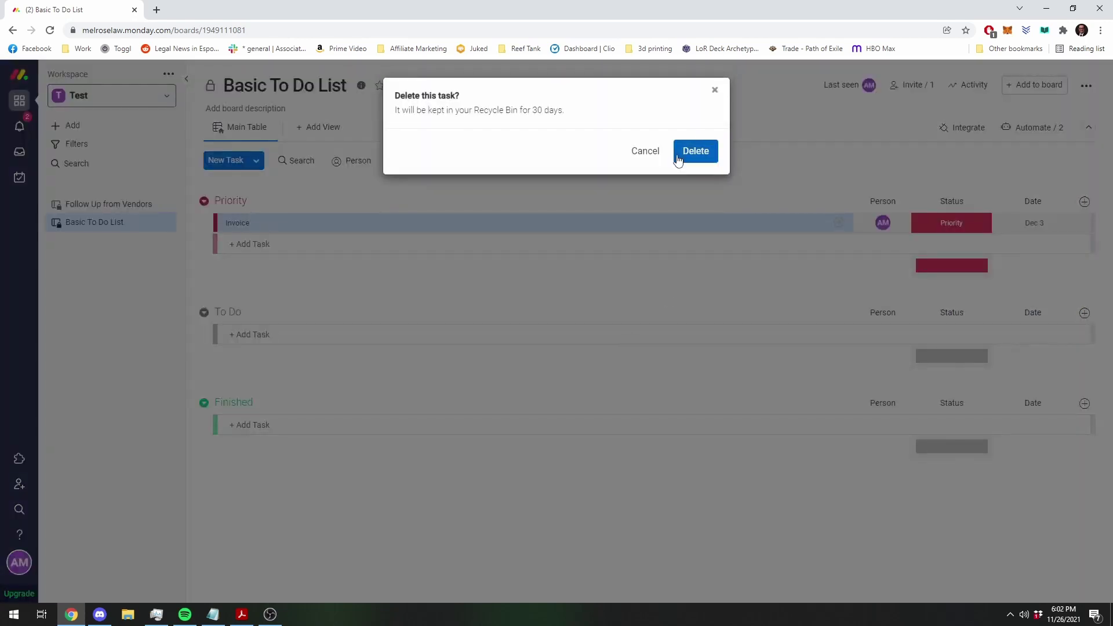
pyautogui.click(678, 155)
# Step: Start a custom automation triggered when the Status column changes to Done
pyautogui.click(1040, 126)
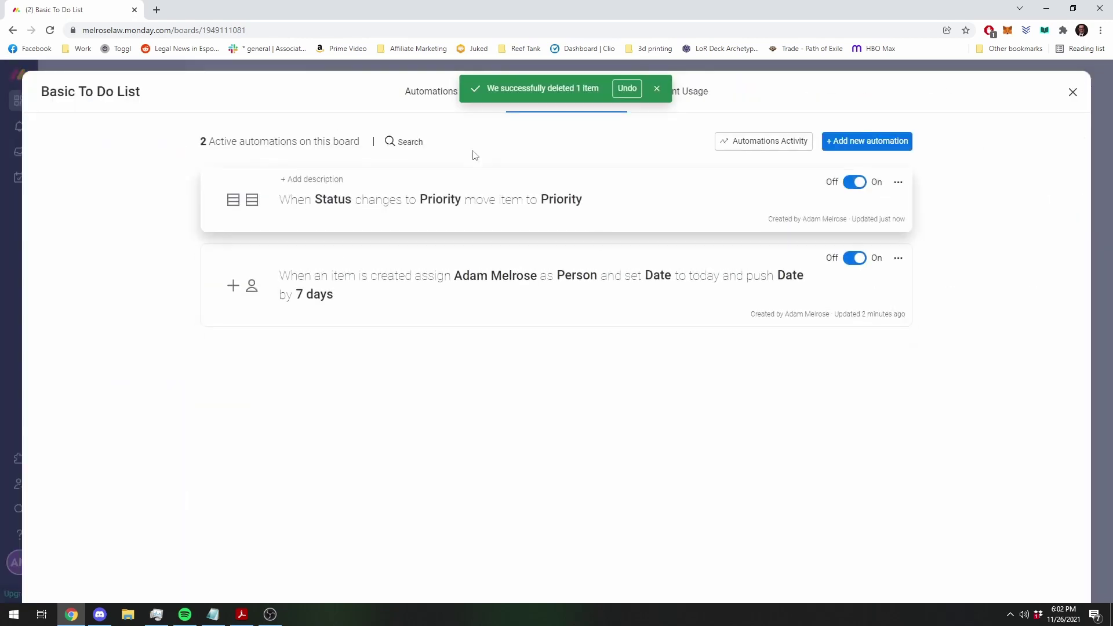
pyautogui.click(846, 146)
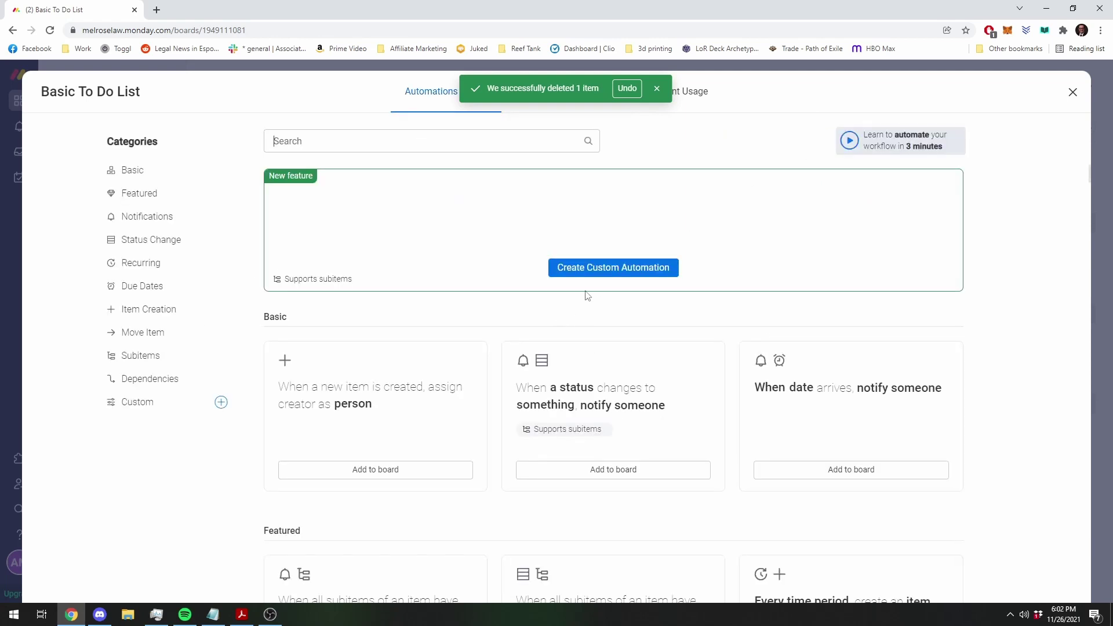
pyautogui.click(611, 266)
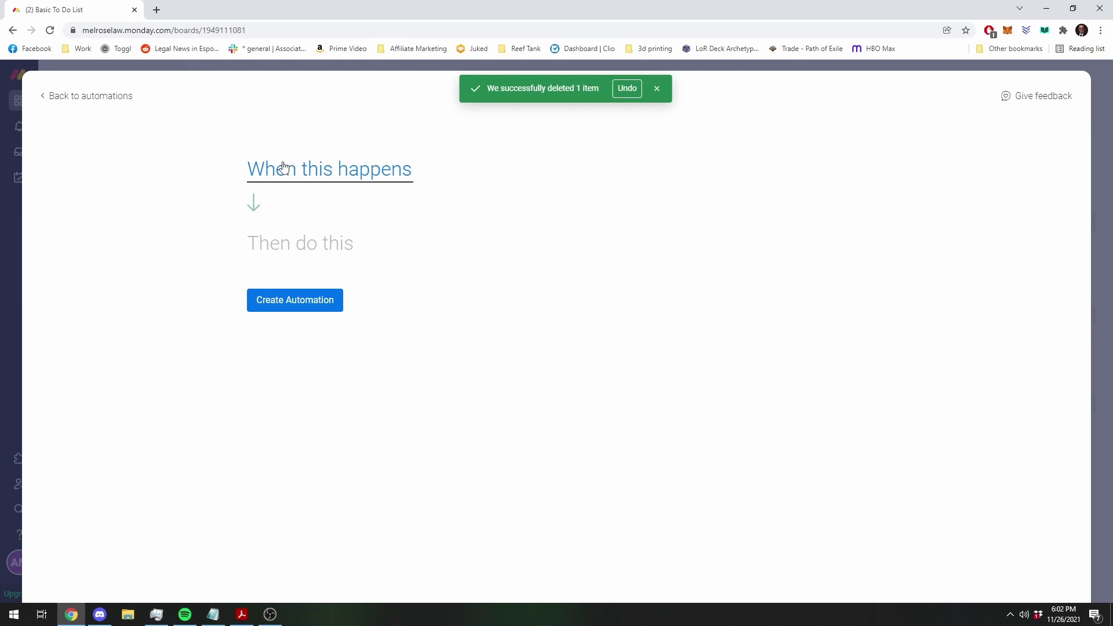
pyautogui.click(283, 167)
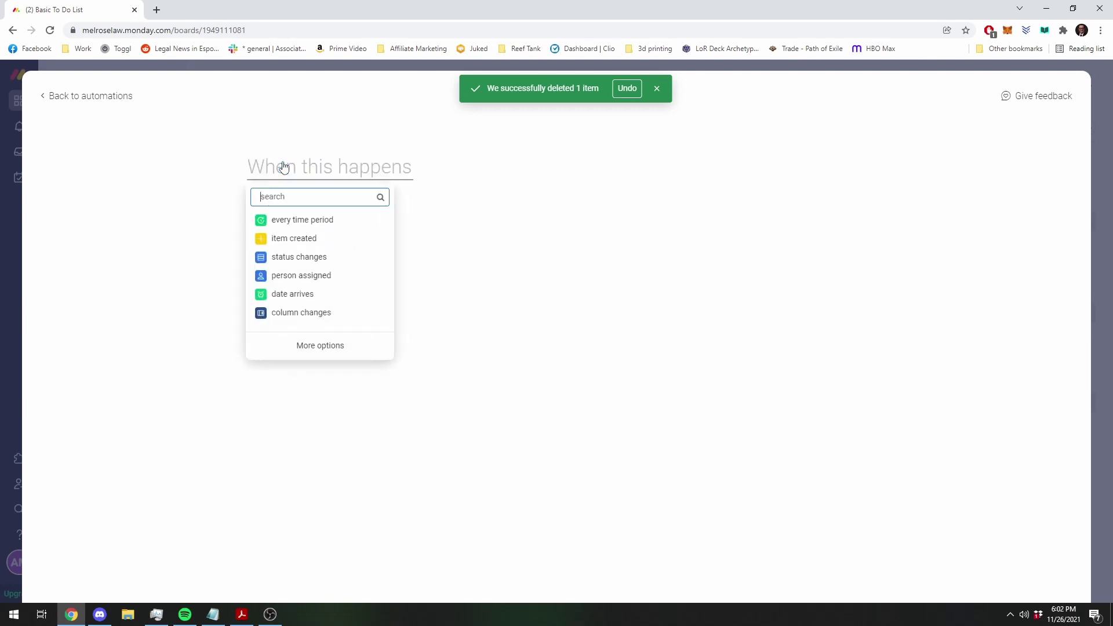
pyautogui.click(299, 256)
pyautogui.click(355, 187)
pyautogui.click(383, 225)
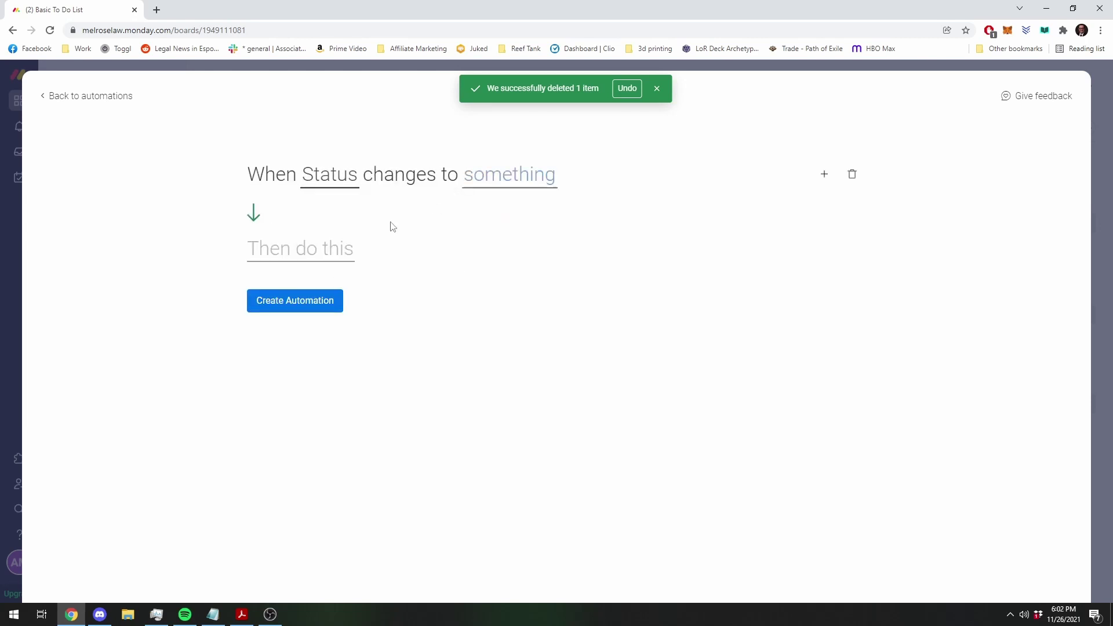
pyautogui.click(496, 181)
pyautogui.click(472, 294)
# Step: Add actions moving the item to Finished and setting Date to today, then create it
pyautogui.click(284, 244)
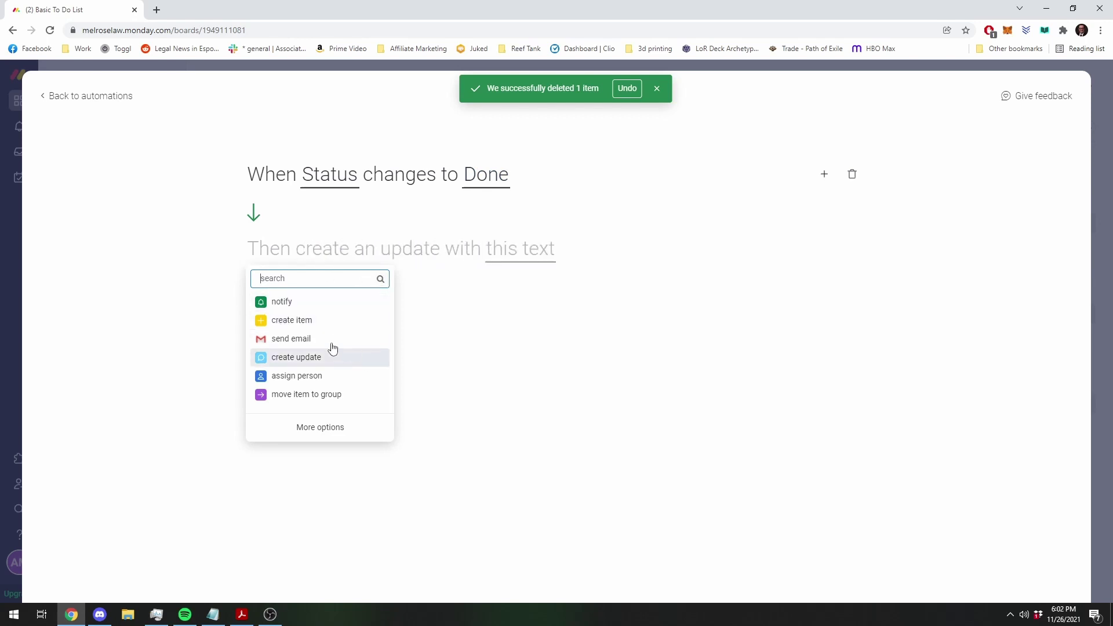
pyautogui.click(307, 396)
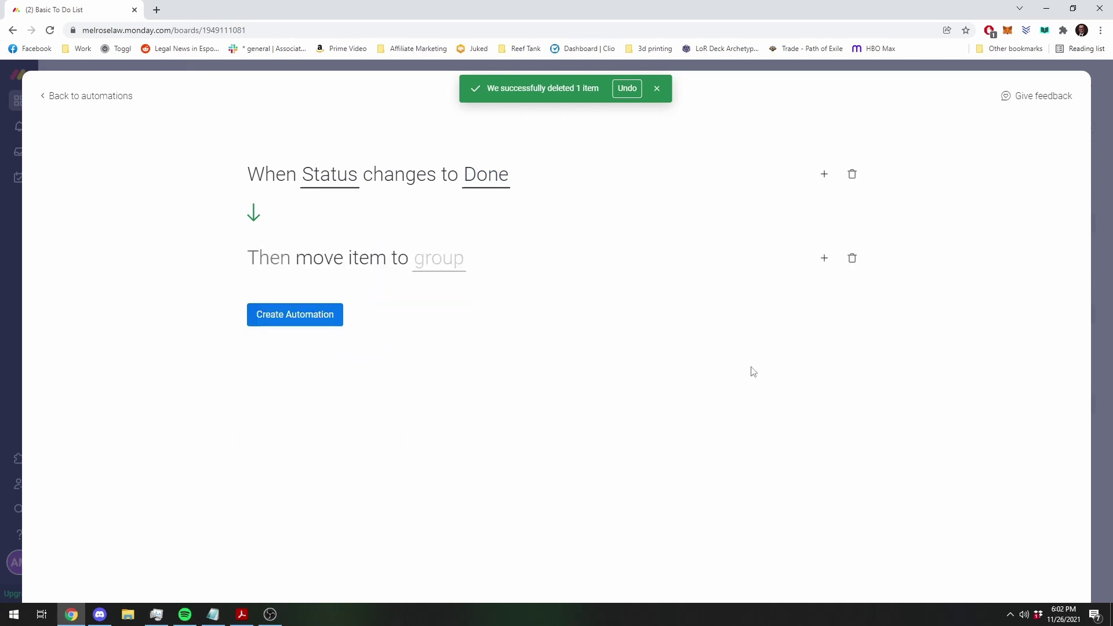
pyautogui.click(439, 258)
pyautogui.scroll(-1, 465, 363)
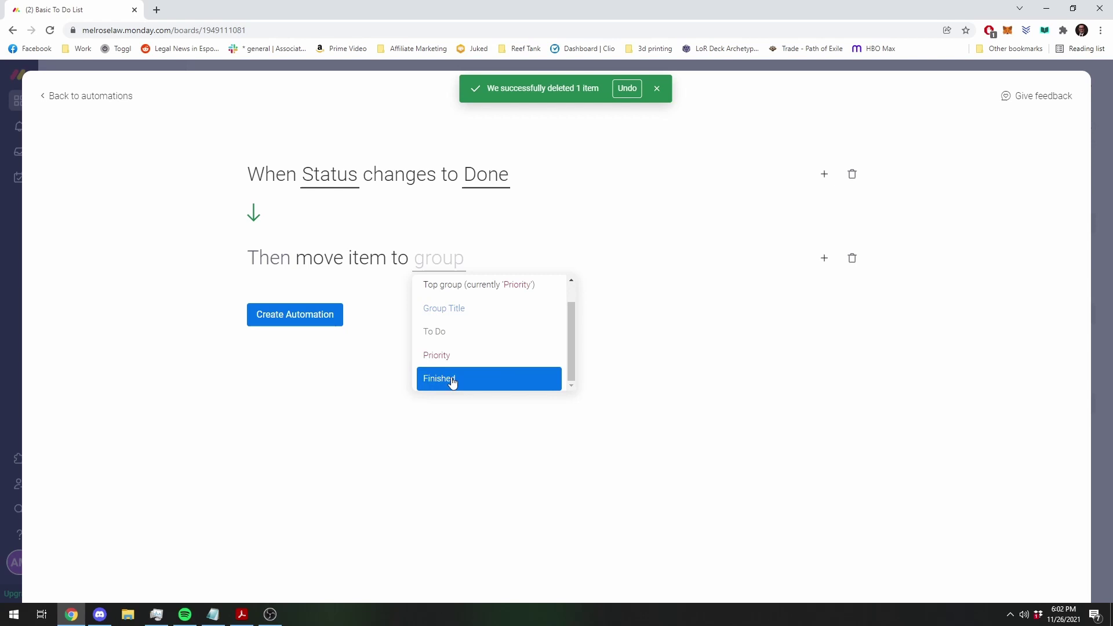
pyautogui.click(450, 381)
pyautogui.click(824, 258)
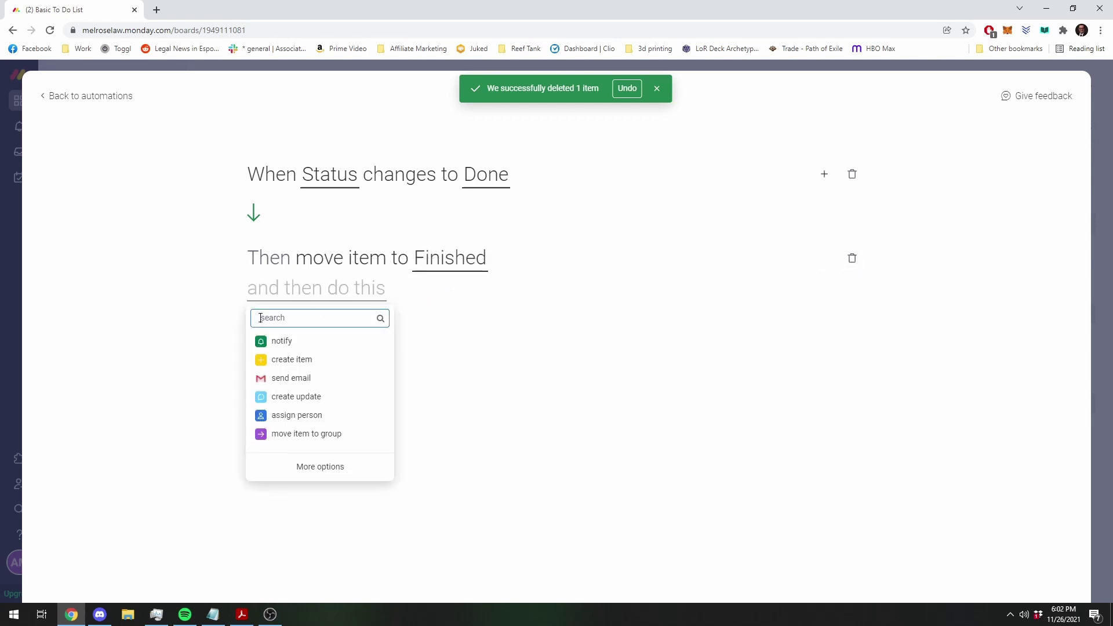
pyautogui.write('set')
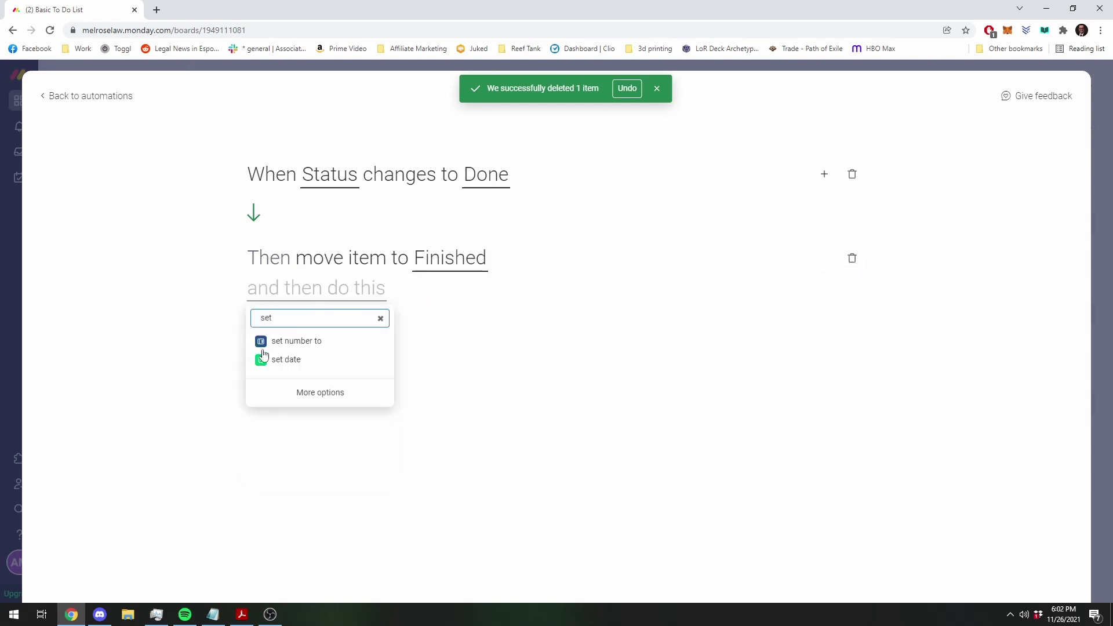
pyautogui.click(264, 356)
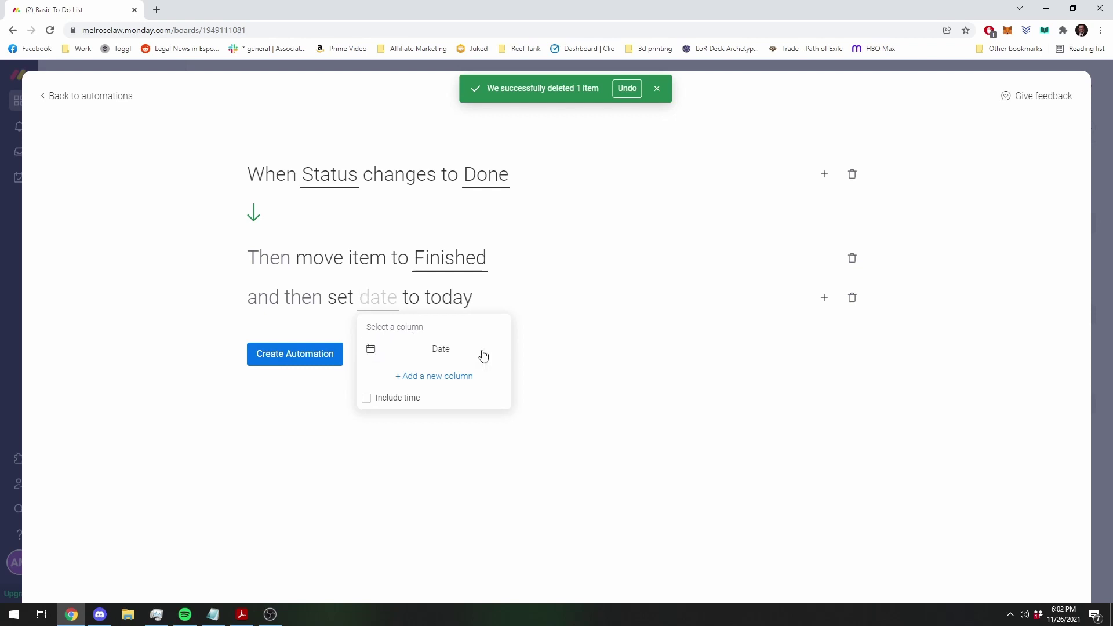
pyautogui.click(458, 350)
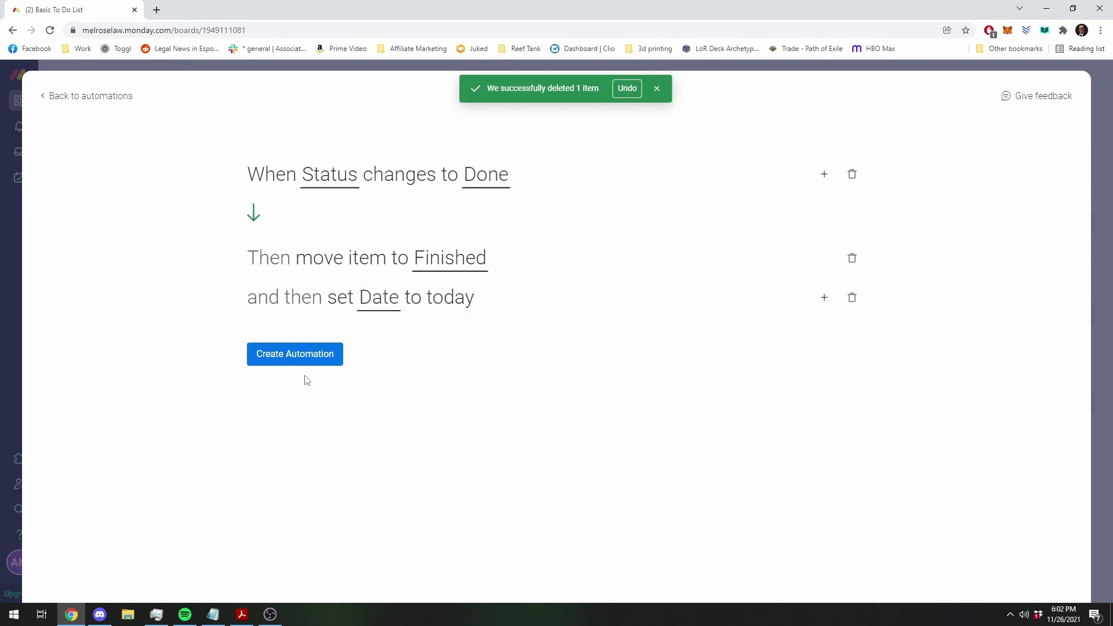
pyautogui.click(276, 362)
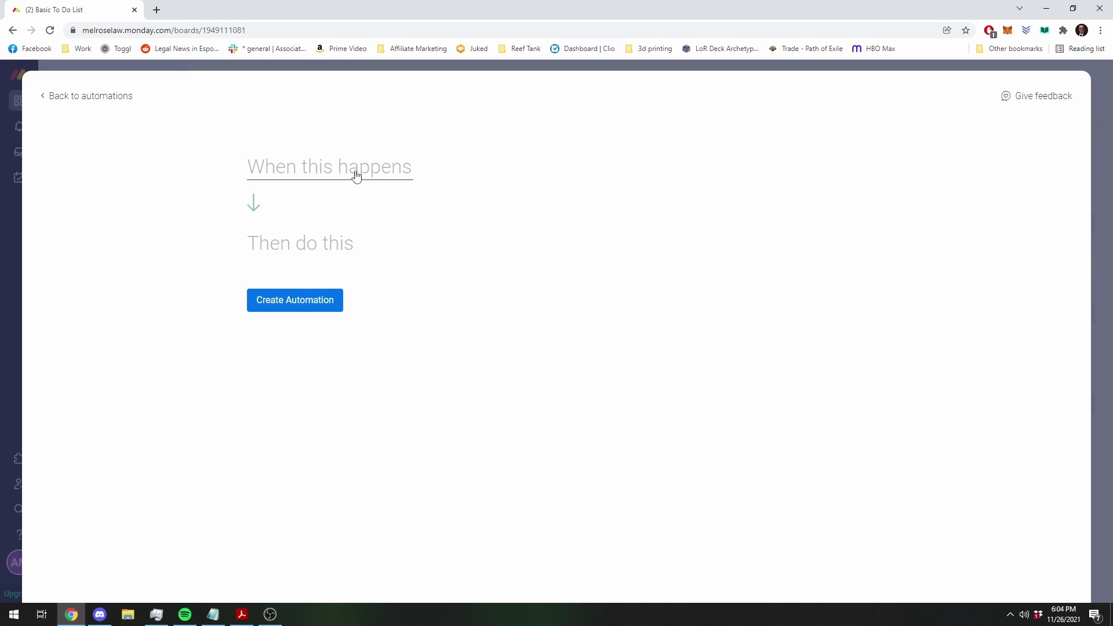
# Step: Set the trigger to fire 7 days after the Date column arrives
pyautogui.click(356, 175)
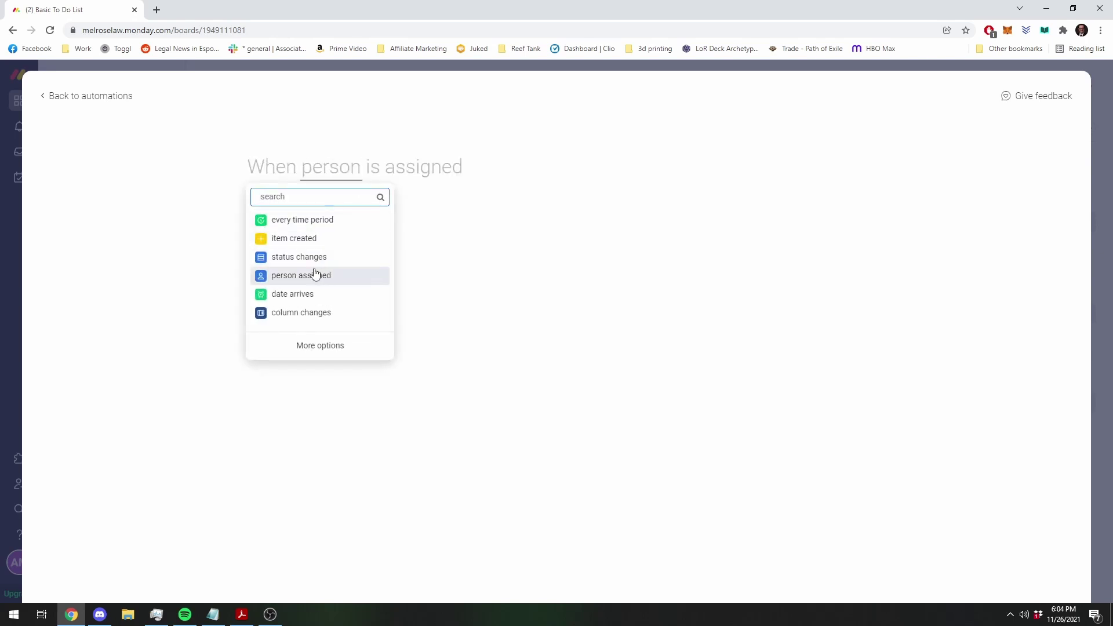
pyautogui.click(303, 295)
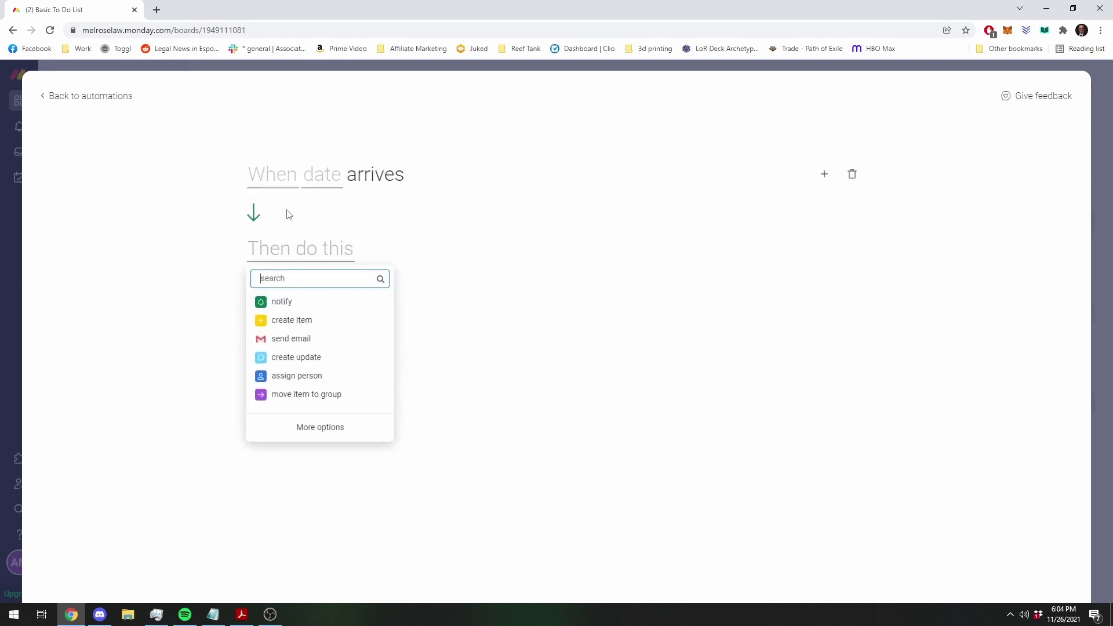
pyautogui.click(271, 176)
pyautogui.click(265, 264)
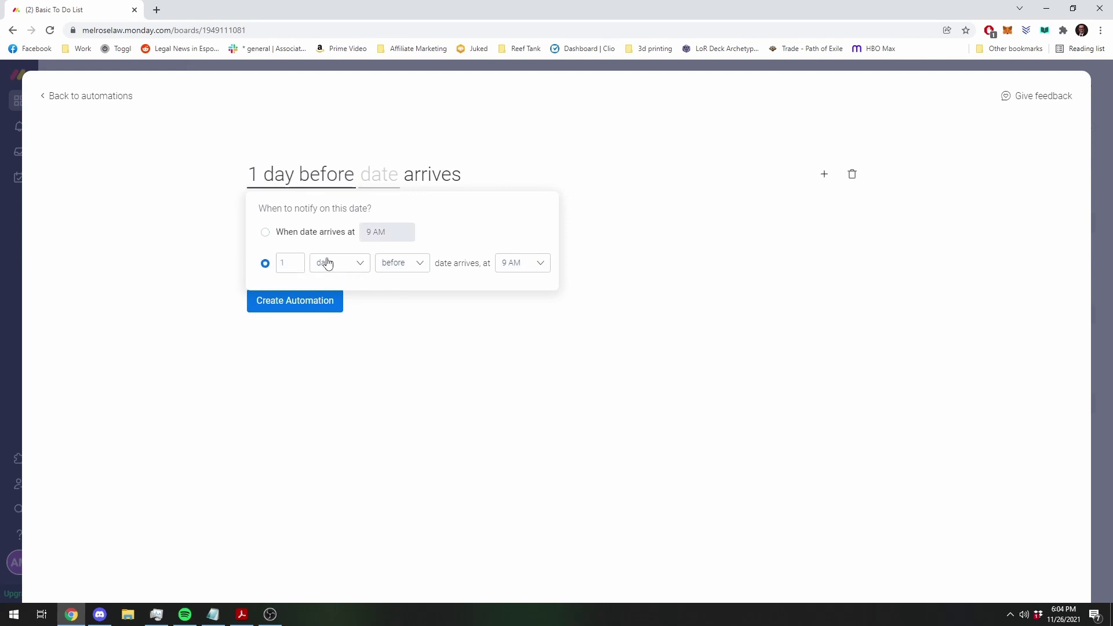
pyautogui.click(296, 263)
pyautogui.write('7')
pyautogui.click(415, 268)
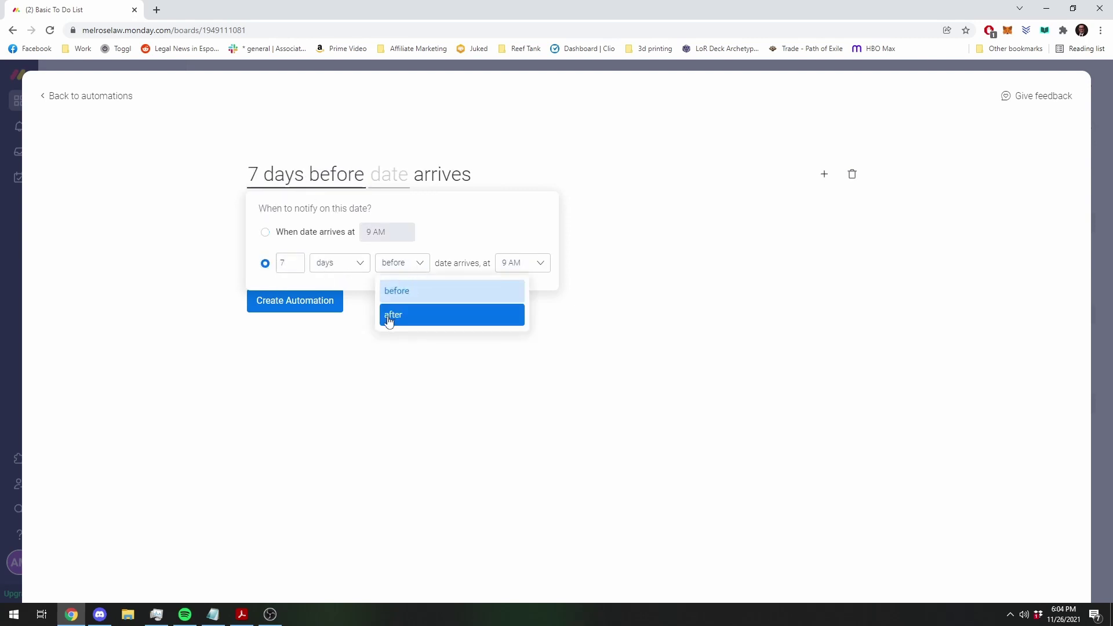
pyautogui.click(386, 315)
pyautogui.click(495, 375)
pyautogui.click(383, 175)
pyautogui.click(436, 227)
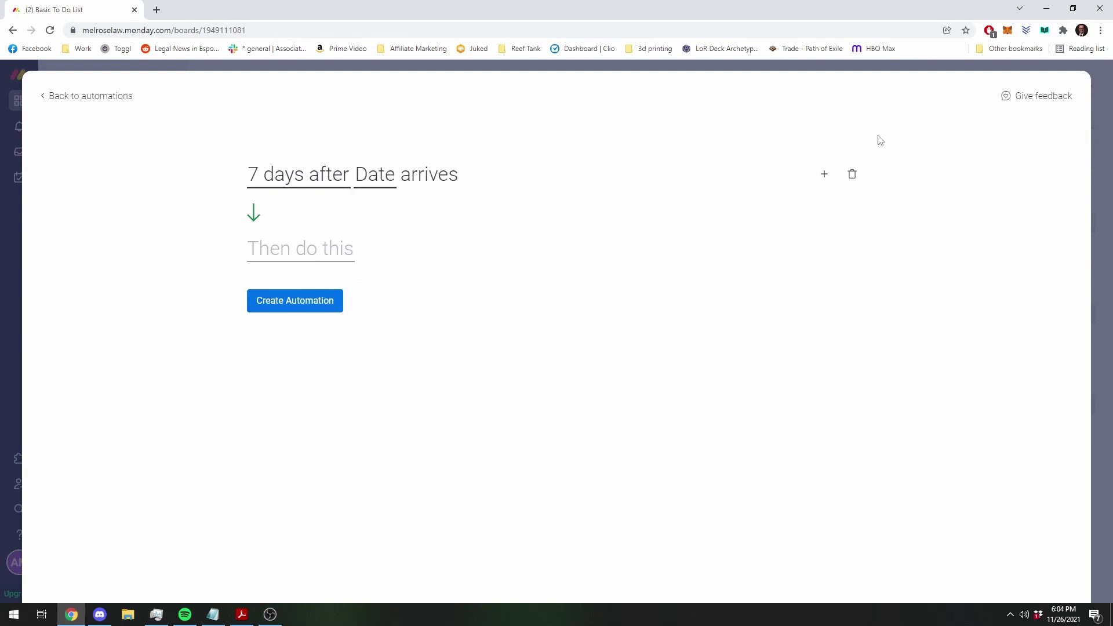
# Step: Add a condition requiring the Status column to be Done
pyautogui.click(823, 174)
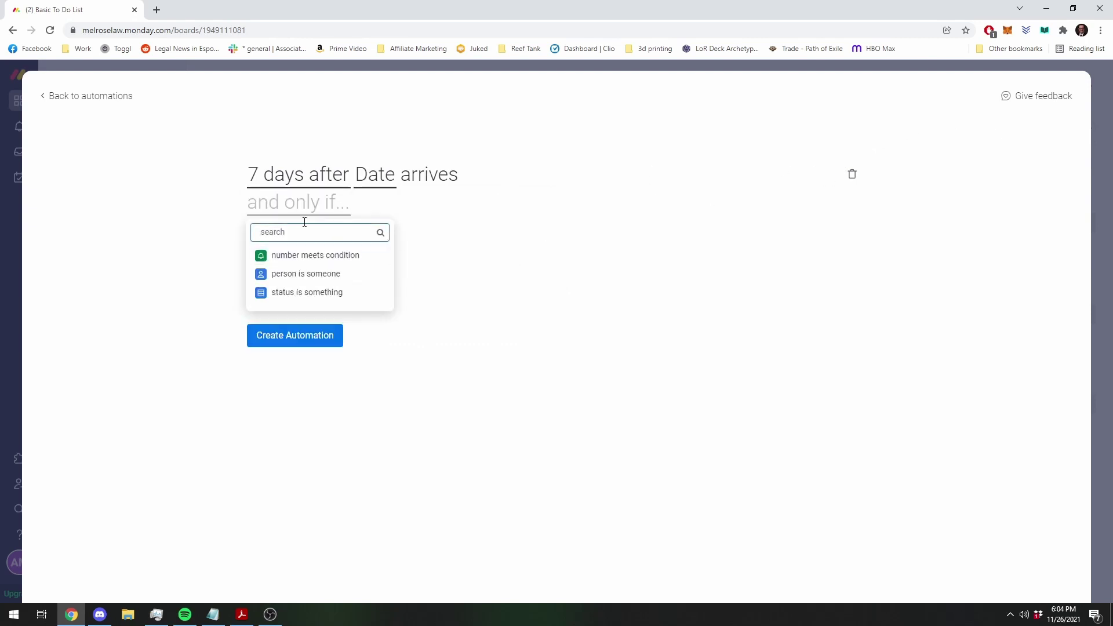
pyautogui.click(298, 297)
pyautogui.click(383, 211)
pyautogui.click(385, 265)
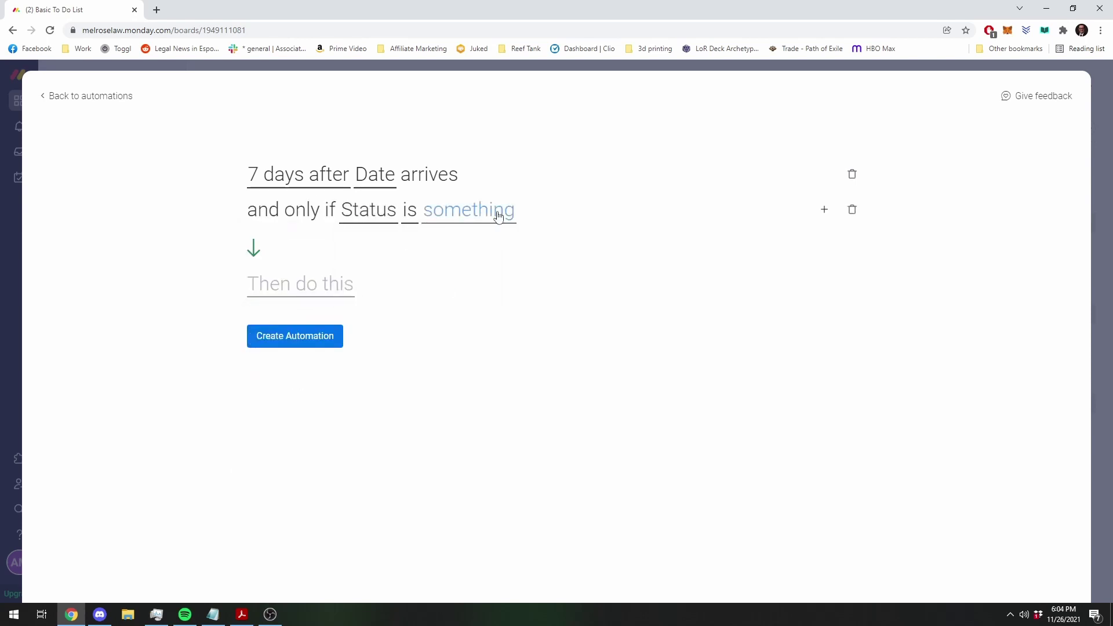
pyautogui.click(494, 216)
pyautogui.click(410, 212)
pyautogui.click(423, 266)
pyautogui.click(477, 215)
pyautogui.click(464, 305)
# Step: Make the action archive the item and create the automation
pyautogui.click(341, 297)
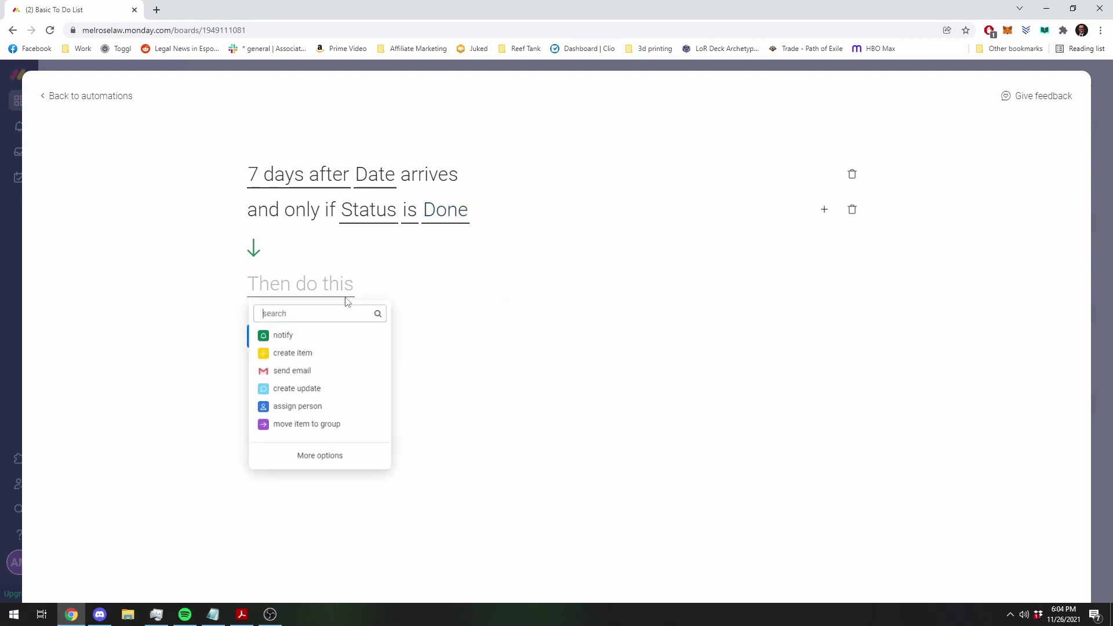
pyautogui.write('archive')
pyautogui.click(294, 339)
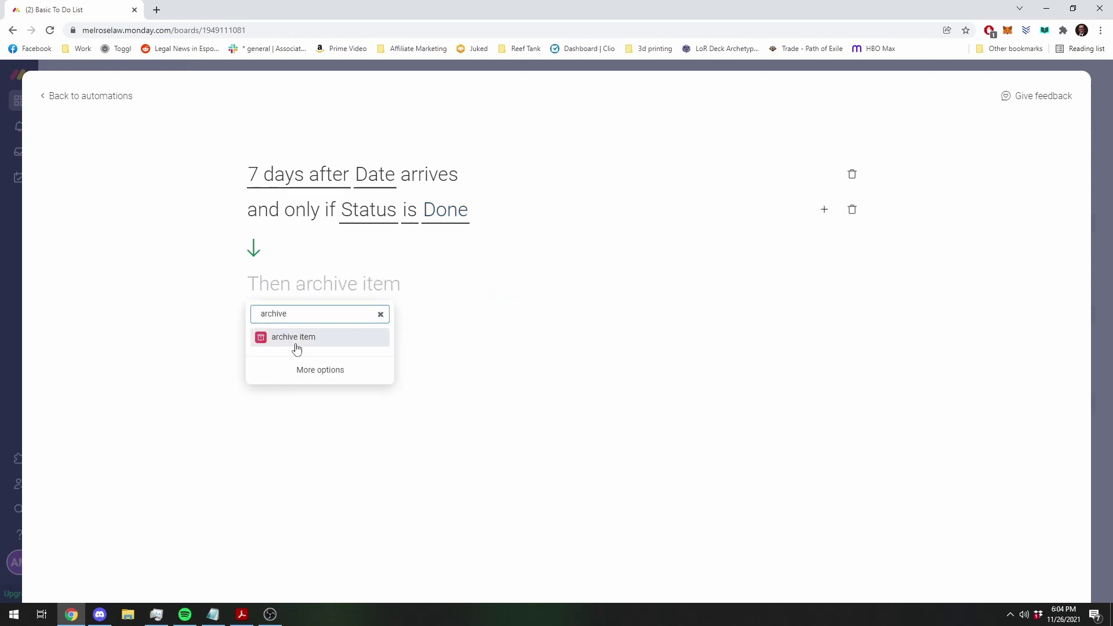
pyautogui.click(293, 353)
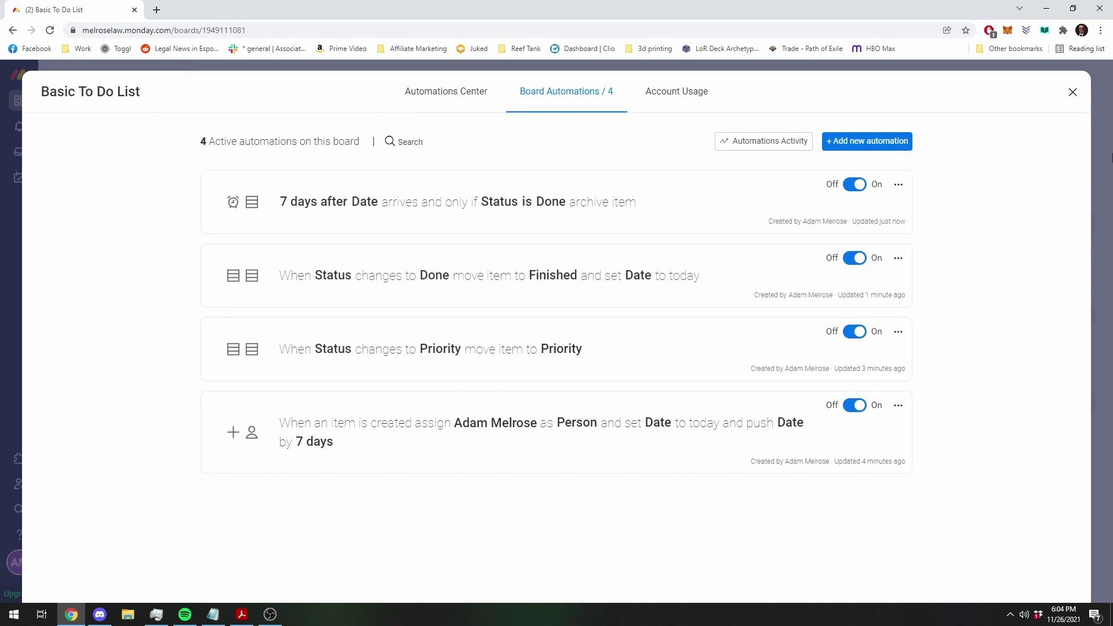
# Step: Add an 'Invoice' task to the To Do group and mark it Done
pyautogui.click(1073, 94)
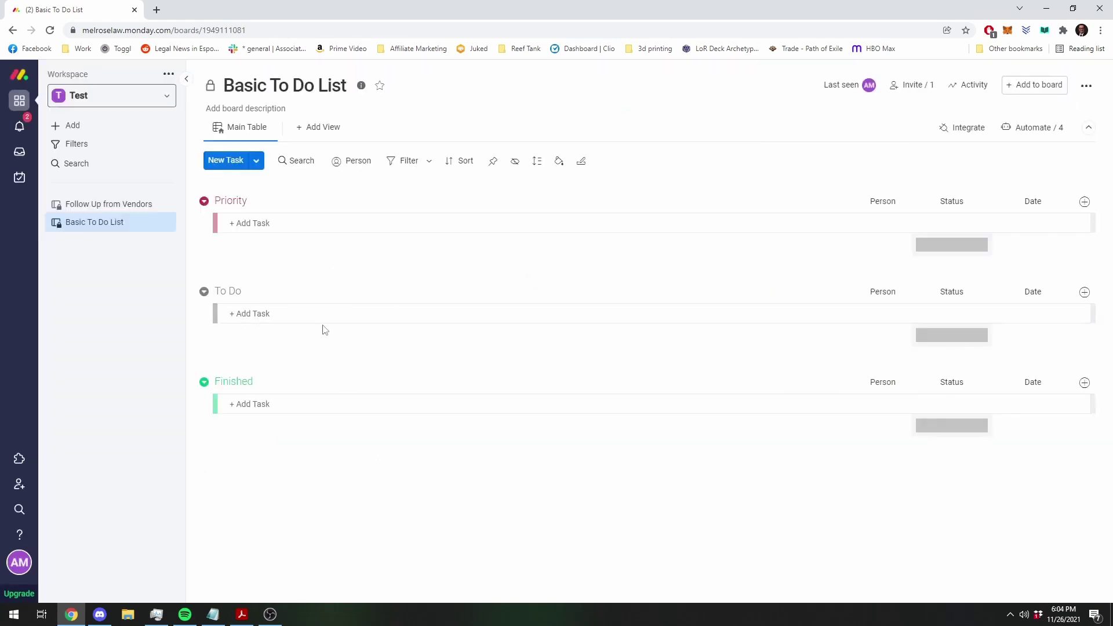
pyautogui.click(341, 313)
pyautogui.write('Invoice')
pyautogui.press('Return')
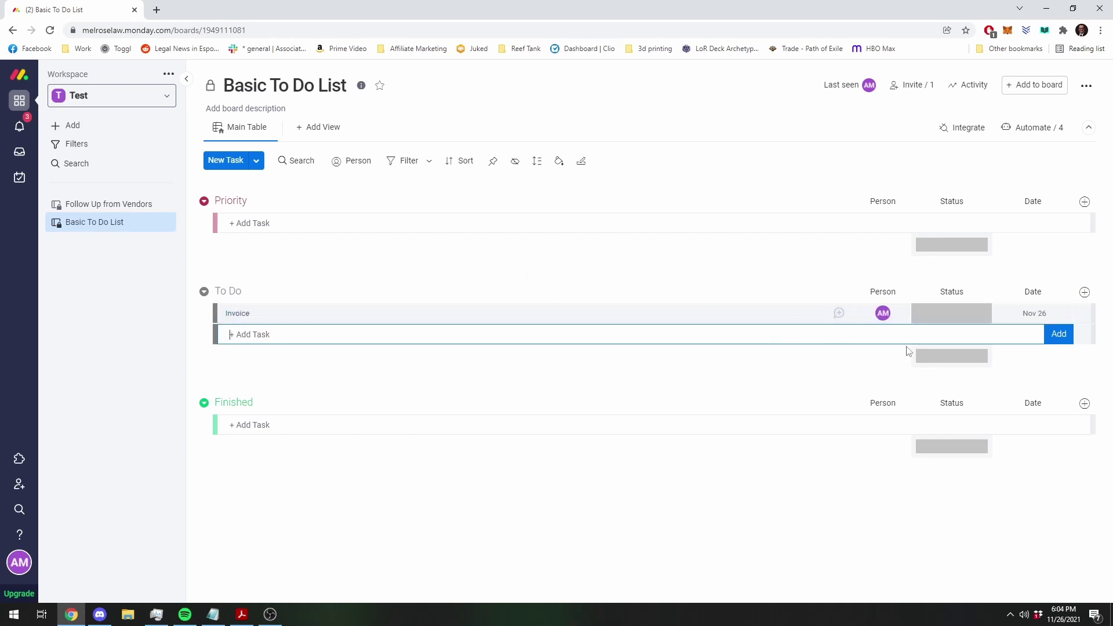
pyautogui.click(955, 316)
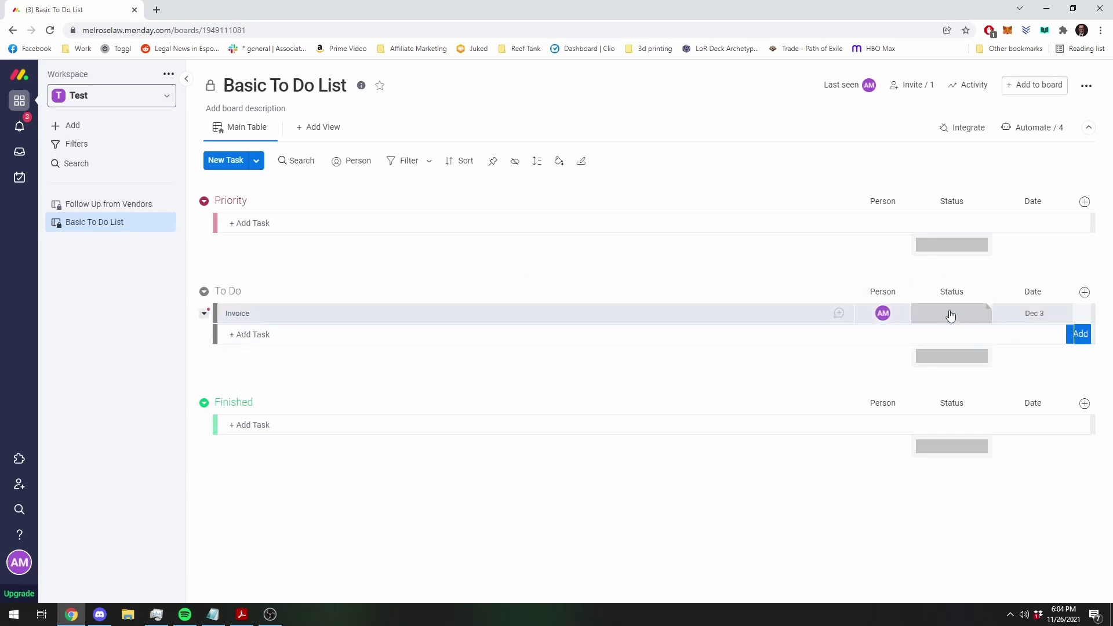
pyautogui.click(951, 386)
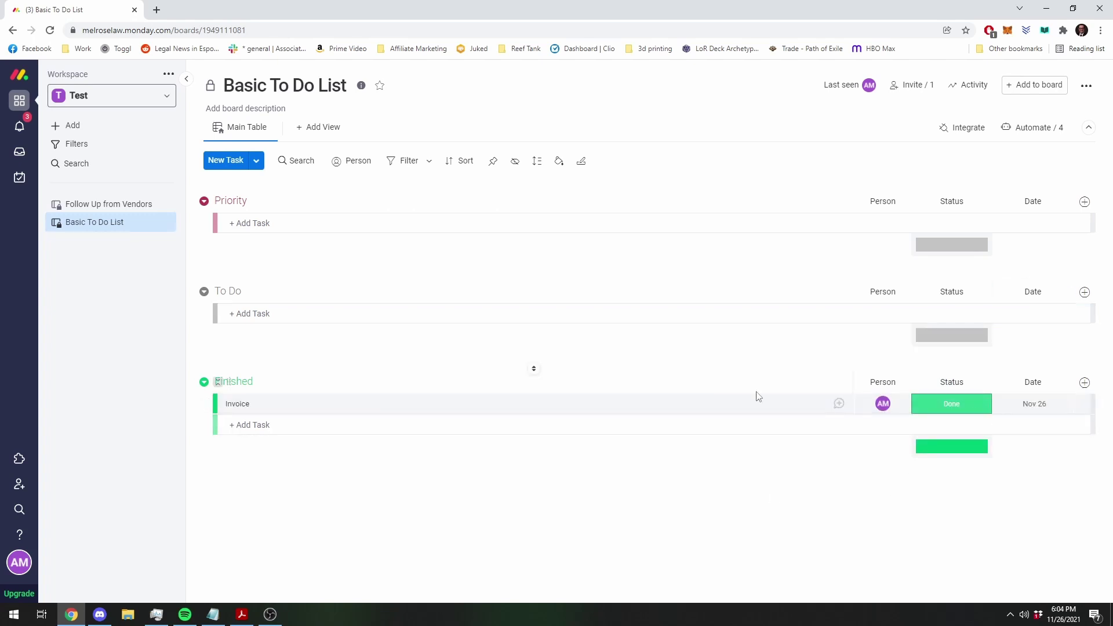
# Step: View Invoice's details, archive the Invoice task, then undo the archive
pyautogui.click(301, 407)
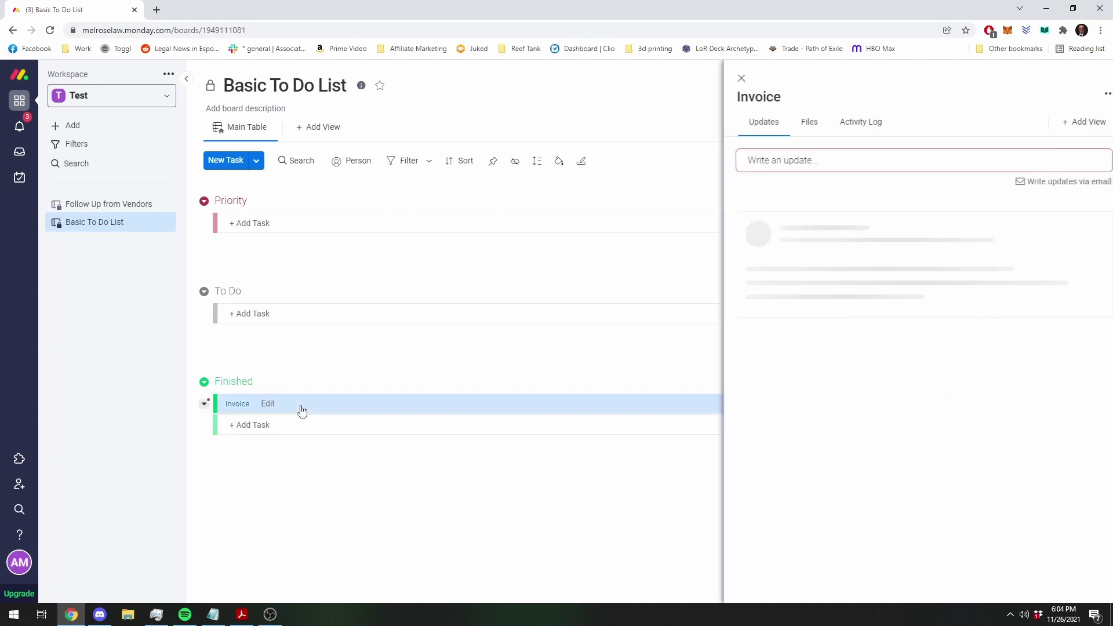
pyautogui.click(385, 484)
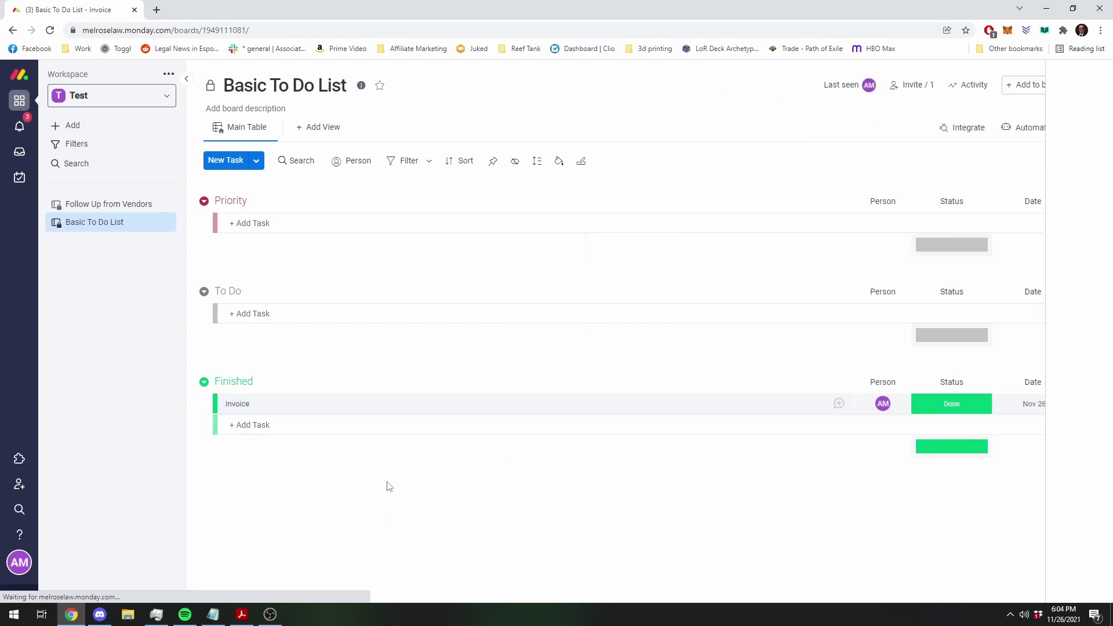
pyautogui.rightClick(385, 409)
pyautogui.click(458, 589)
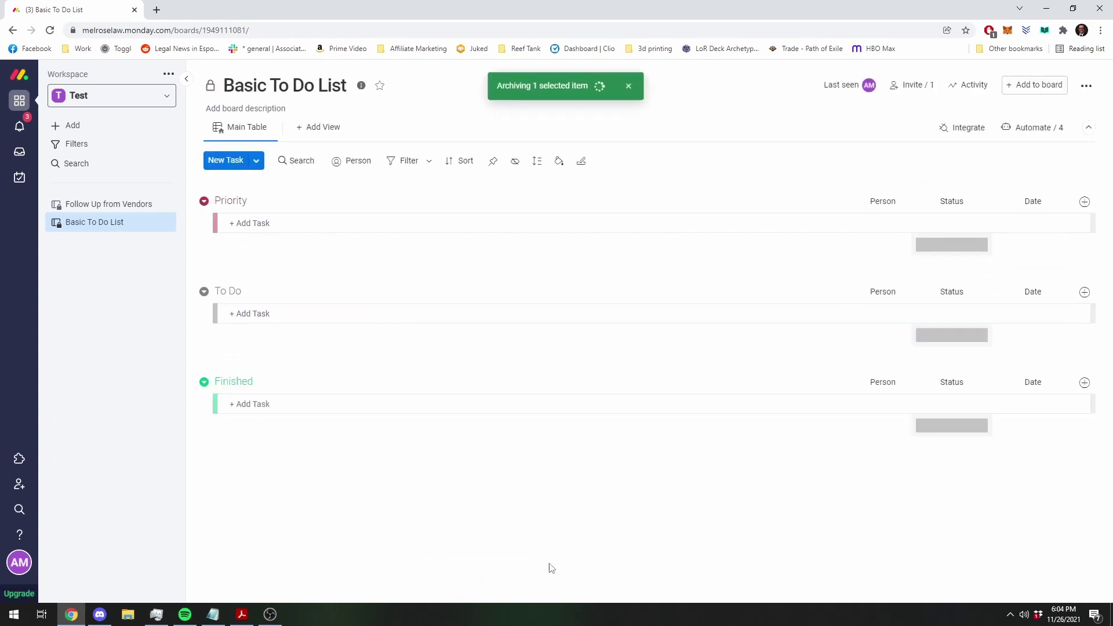
pyautogui.click(629, 87)
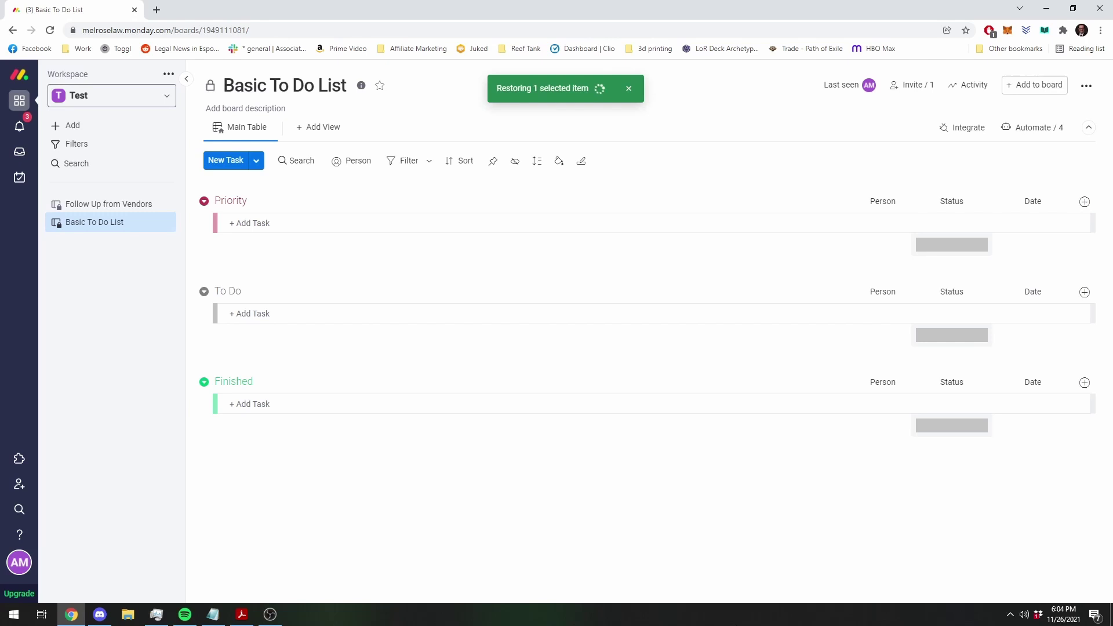
# Step: Permanently delete the Invoice task, confirming the deletion
pyautogui.rightClick(388, 409)
pyautogui.moveTo(475, 506)
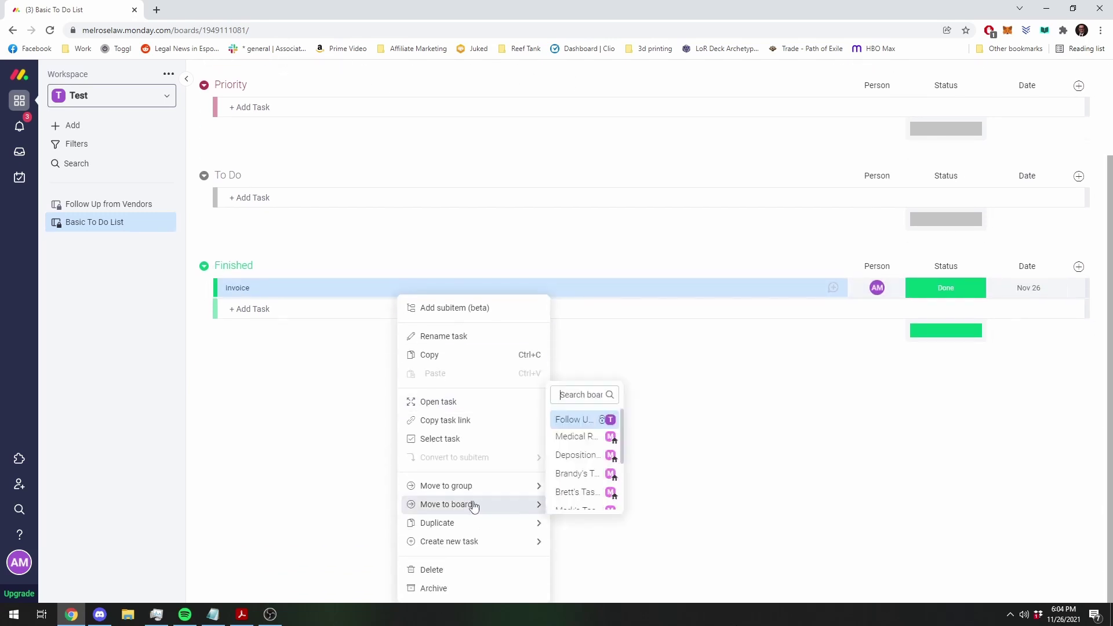
pyautogui.click(471, 568)
pyautogui.click(686, 151)
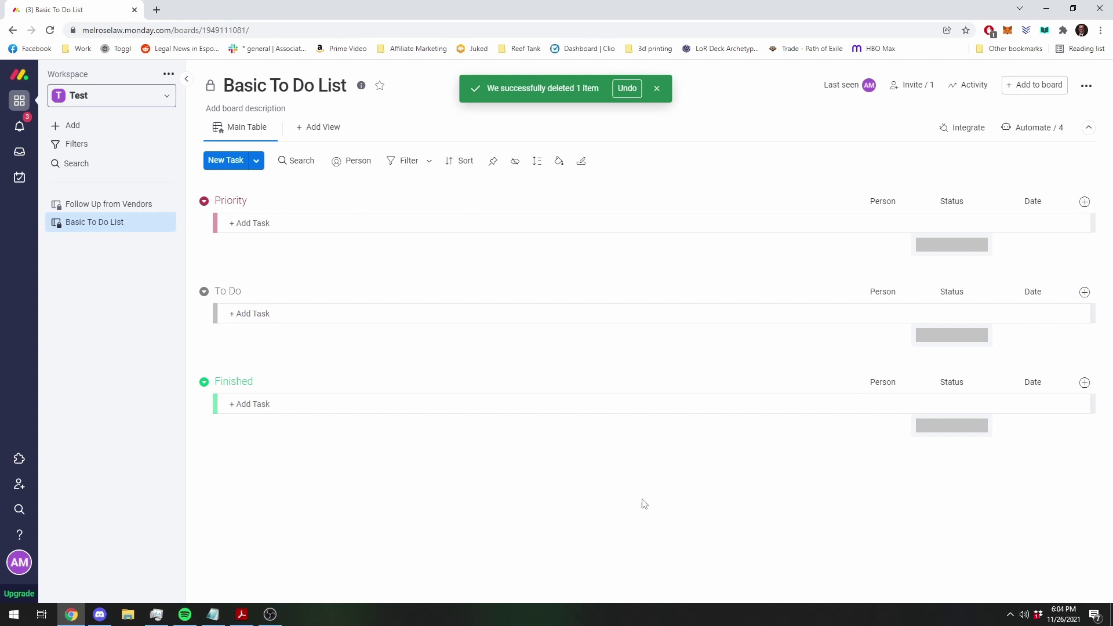
# Step: Dismiss the deletion notice and start a new custom automation
pyautogui.click(657, 88)
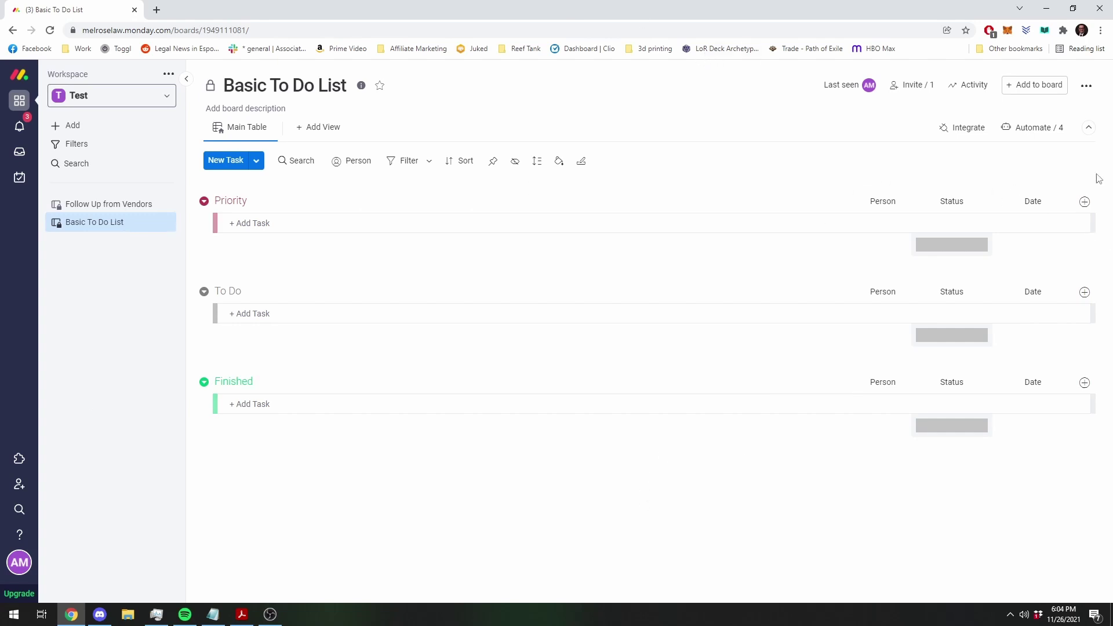
pyautogui.click(1028, 133)
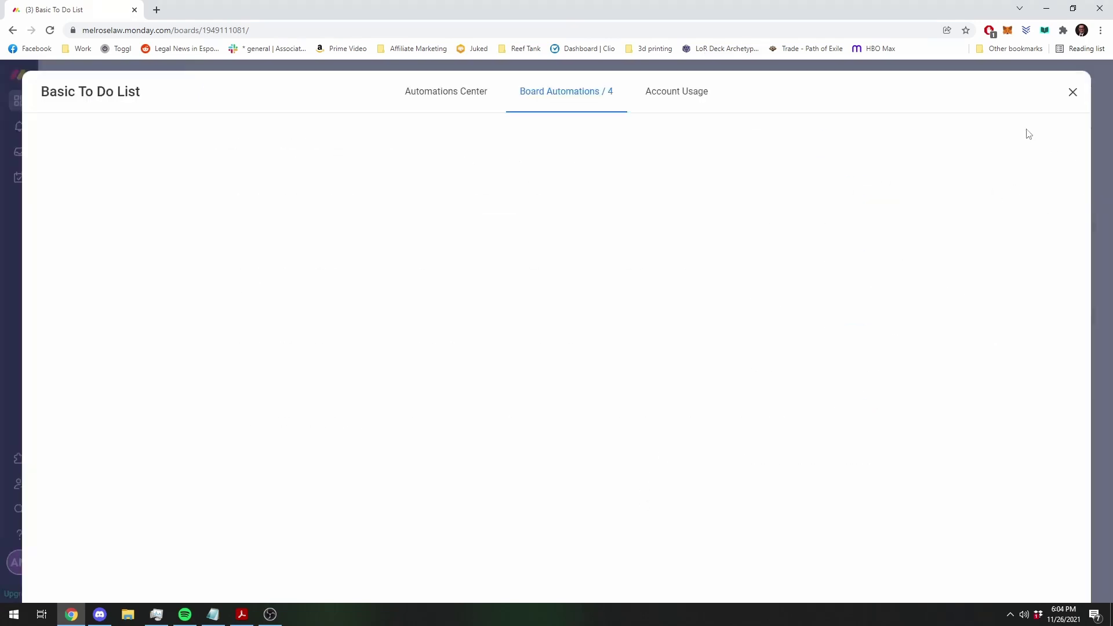
pyautogui.click(894, 147)
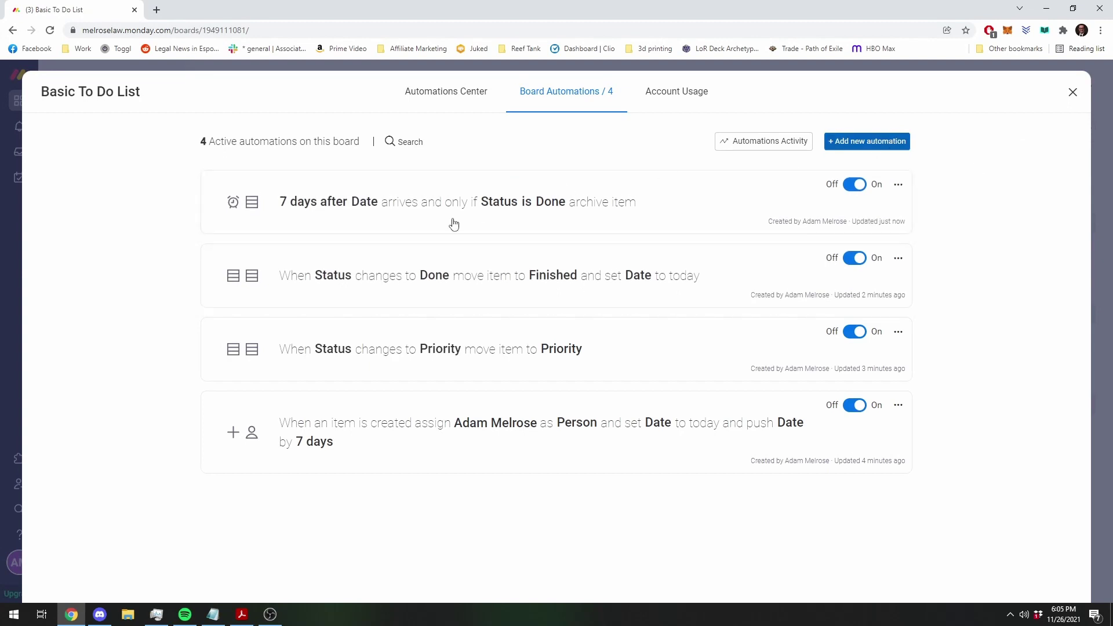
pyautogui.click(604, 251)
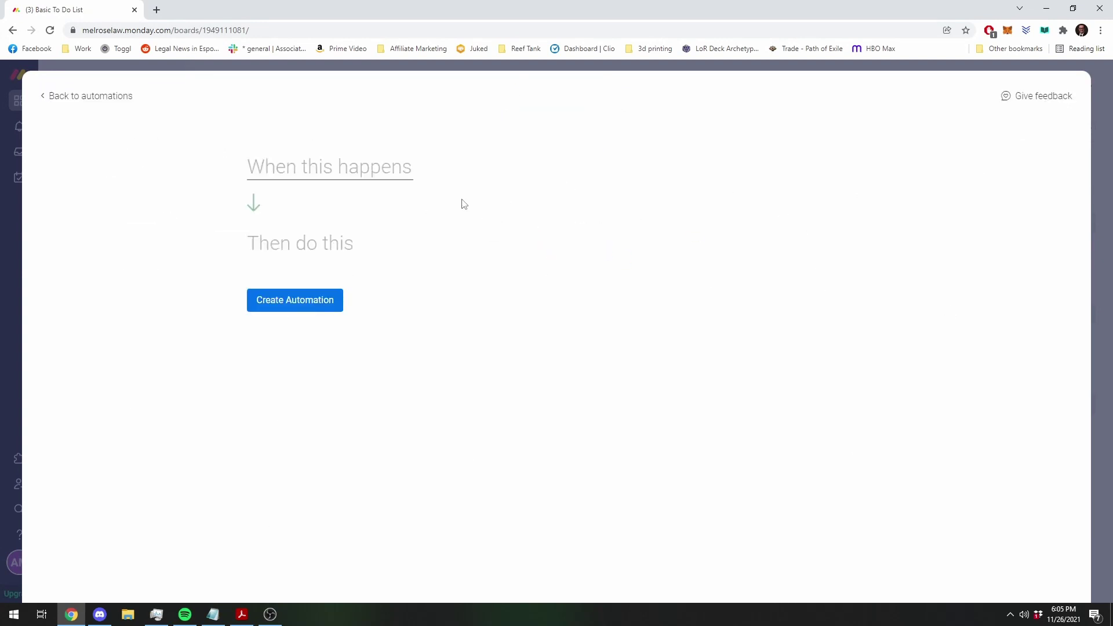
# Step: Set the trigger to when the Date column arrives, on the day itself at 9 AM
pyautogui.click(357, 169)
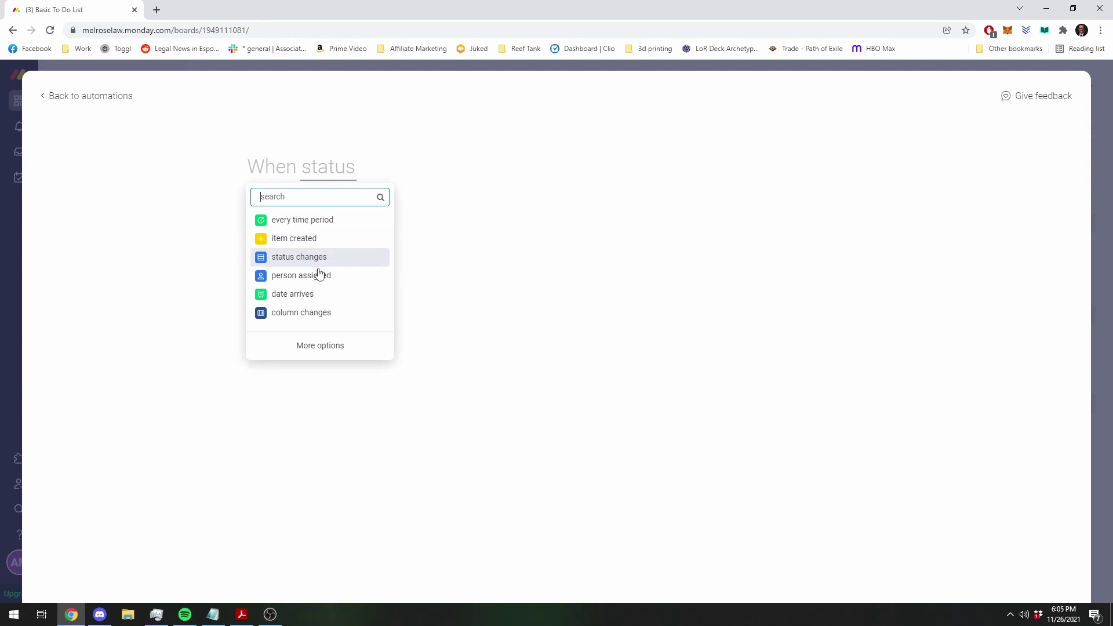
pyautogui.write('notif')
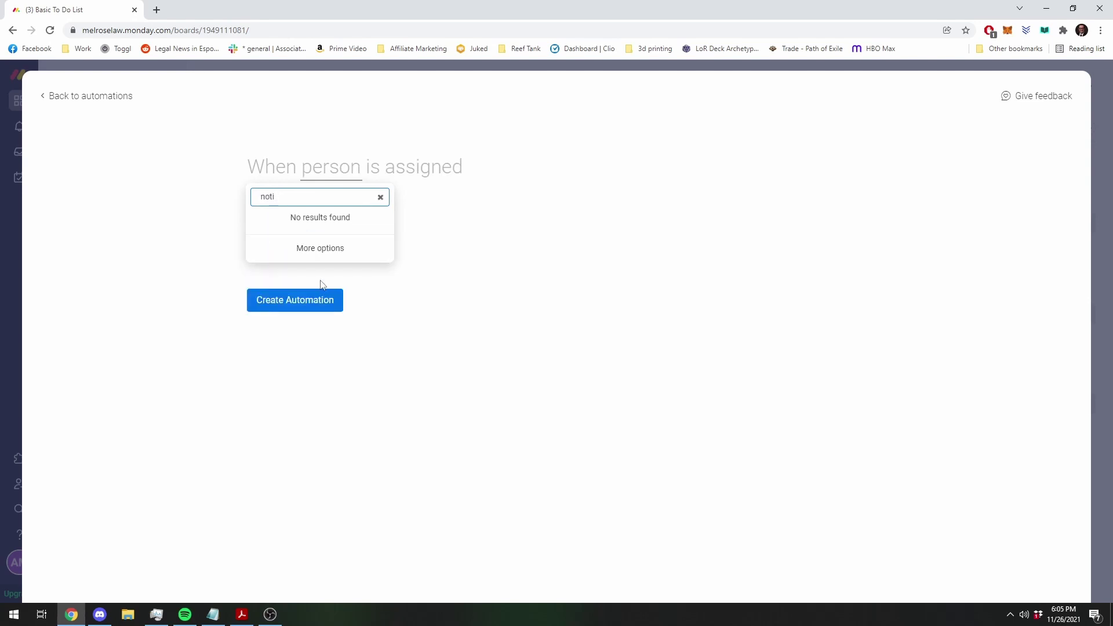
pyautogui.press('BackSpace')
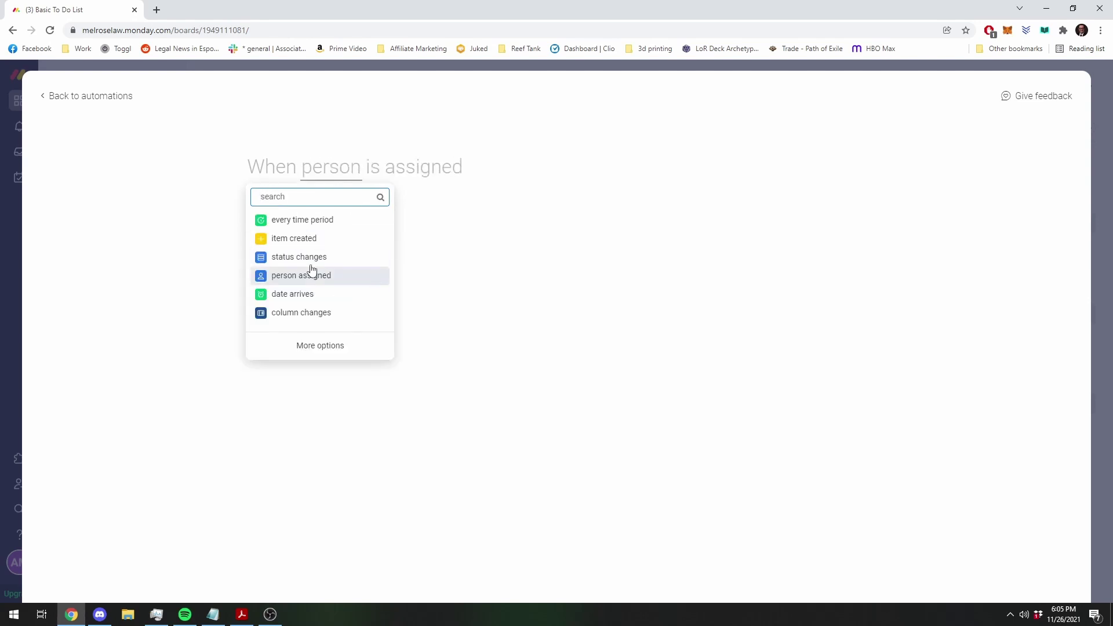
pyautogui.click(308, 297)
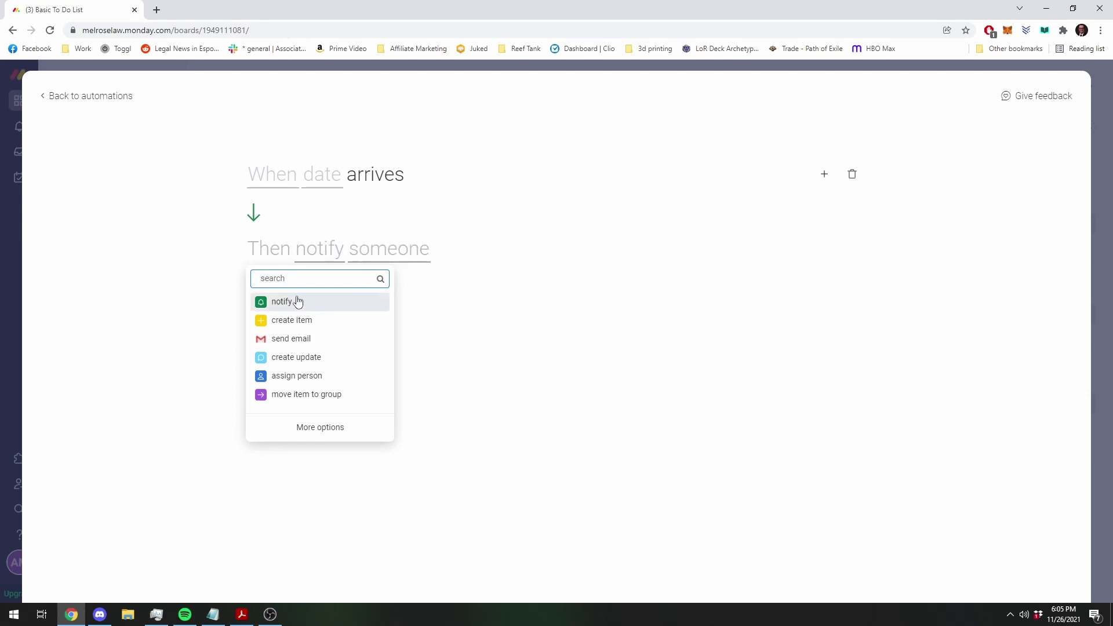
pyautogui.click(267, 173)
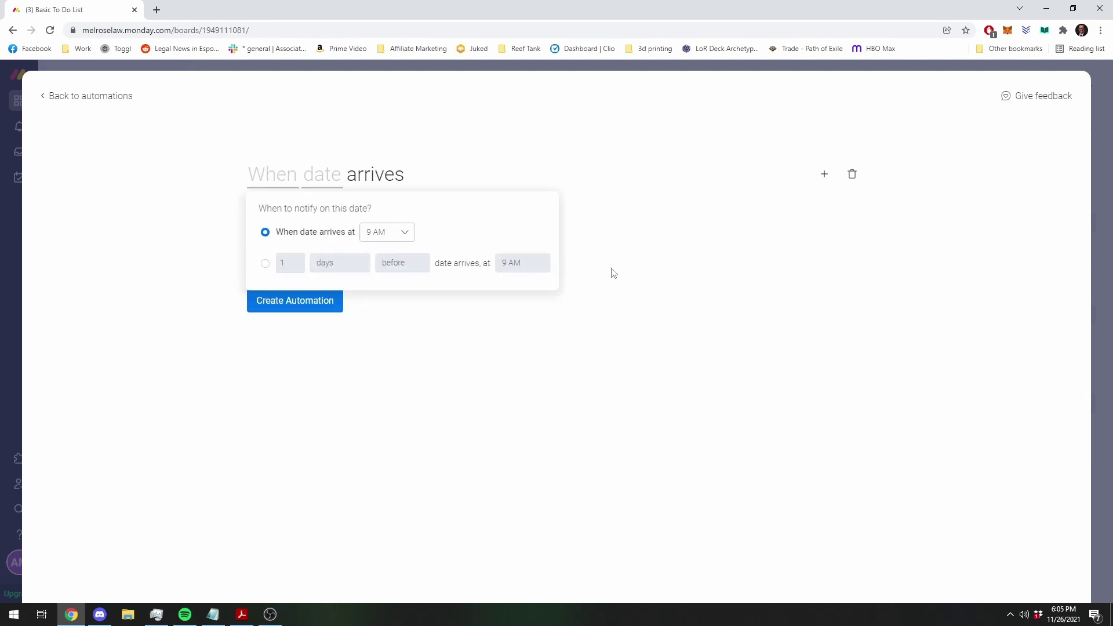
pyautogui.click(264, 265)
pyautogui.click(265, 232)
pyautogui.click(583, 243)
pyautogui.click(311, 172)
pyautogui.click(414, 228)
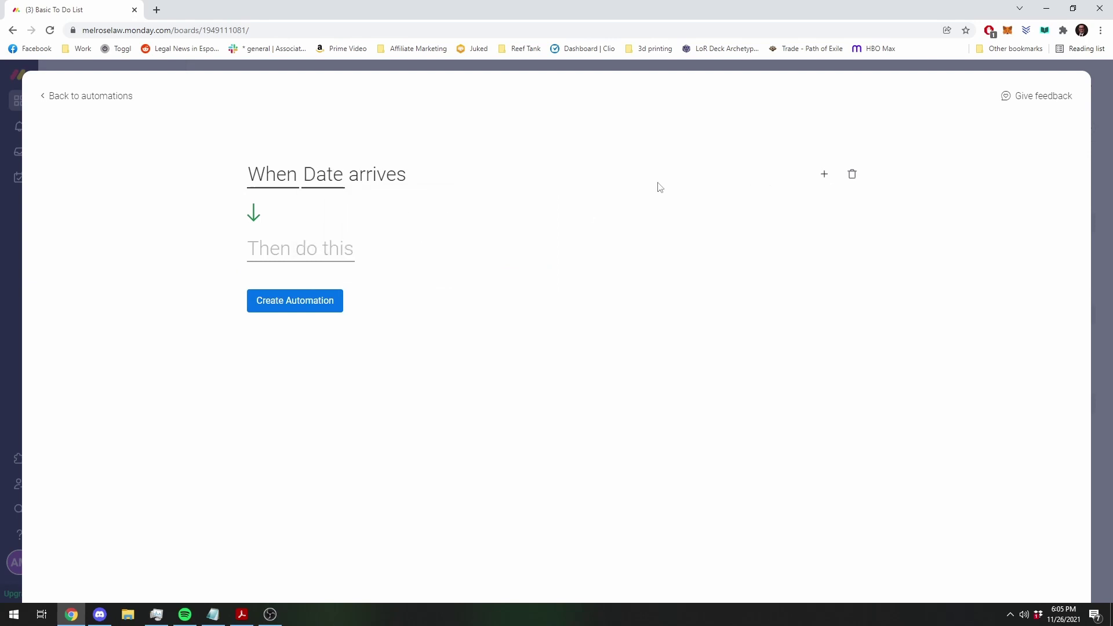
# Step: Add a condition requiring the Status to be Priority
pyautogui.click(824, 175)
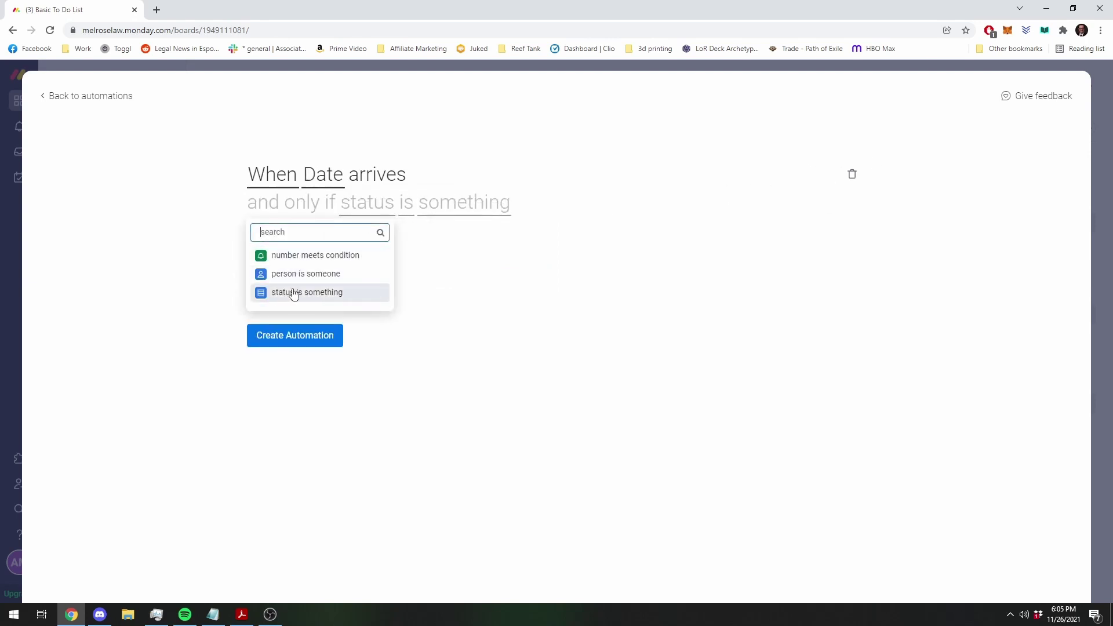
pyautogui.click(313, 291)
pyautogui.click(377, 212)
pyautogui.click(402, 264)
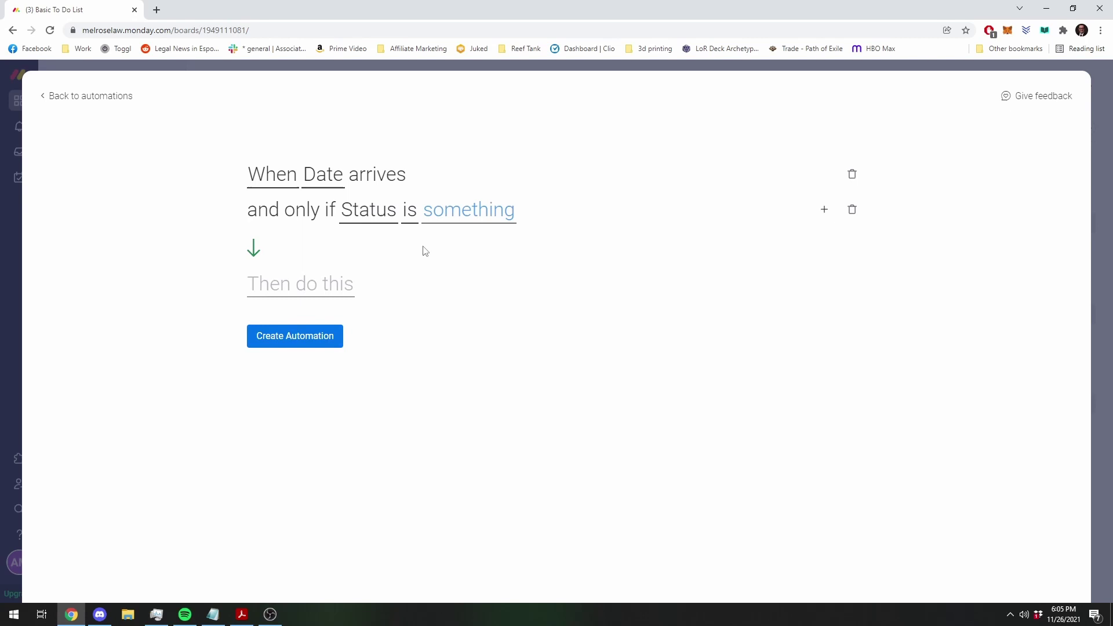
pyautogui.click(454, 226)
pyautogui.click(458, 287)
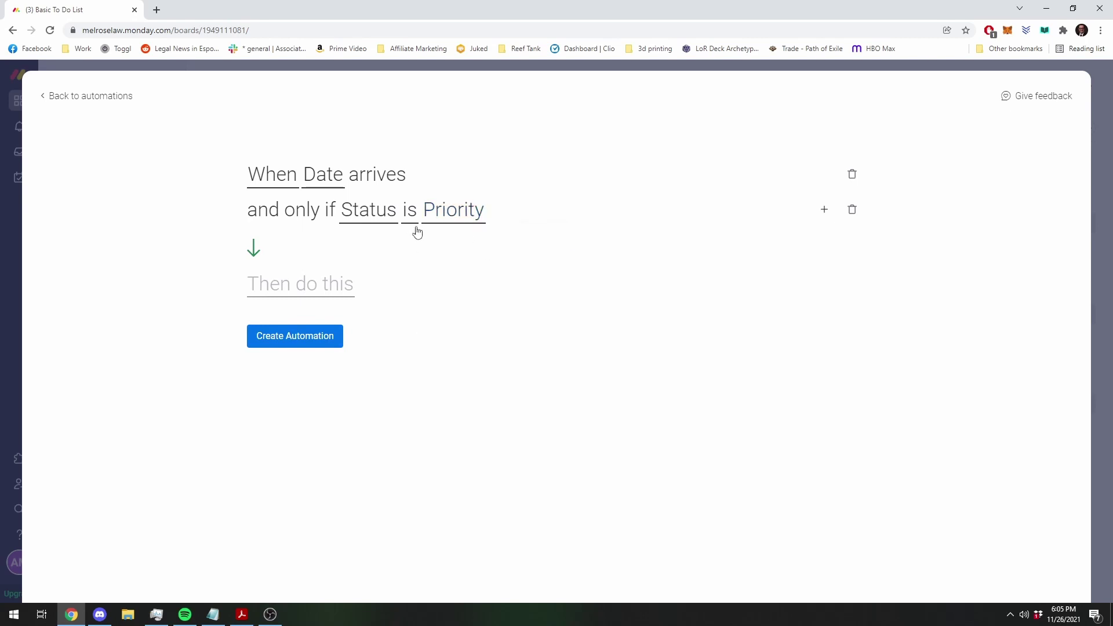
# Step: Make the action notify yourself: 'This is due today! And it's important!' with the item name
pyautogui.click(339, 295)
pyautogui.click(335, 343)
pyautogui.click(324, 293)
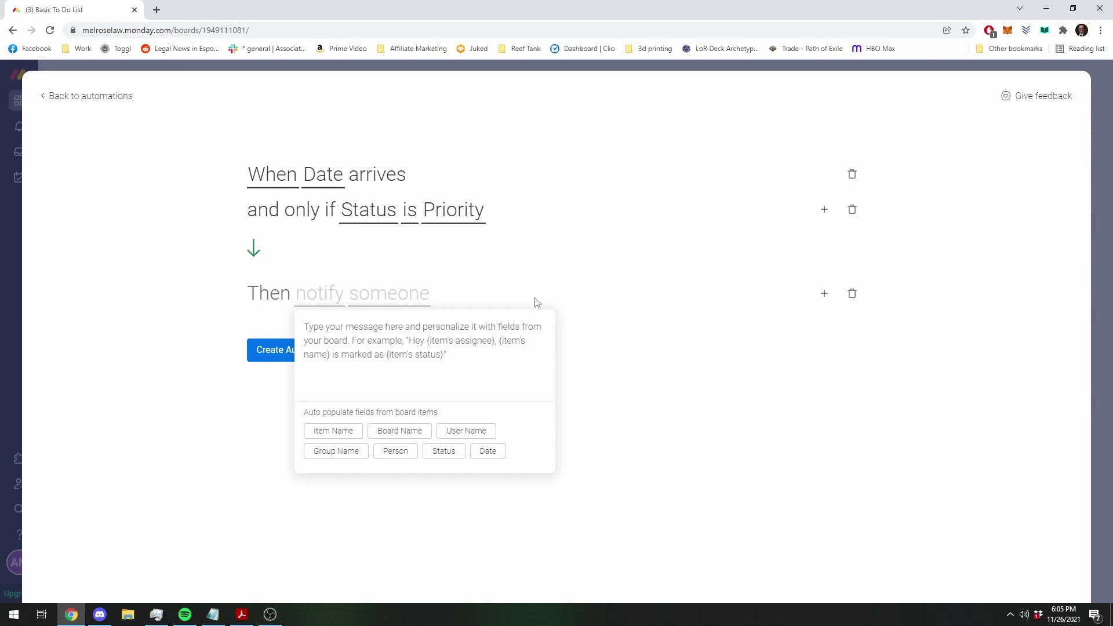
pyautogui.write('This is due to')
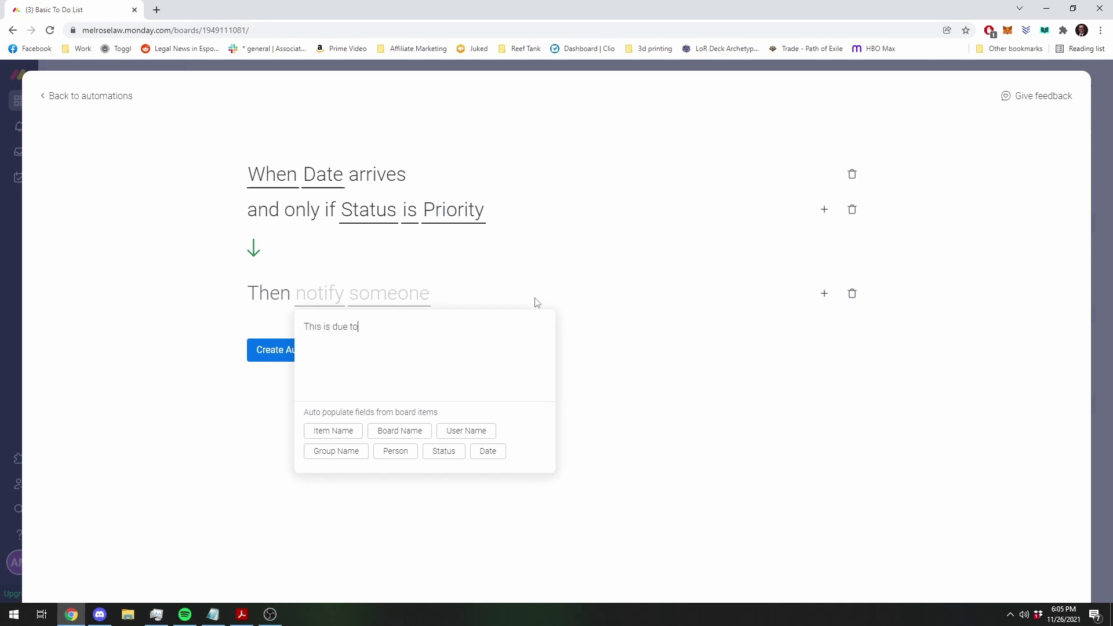
pyautogui.write('day!')
pyautogui.click(732, 413)
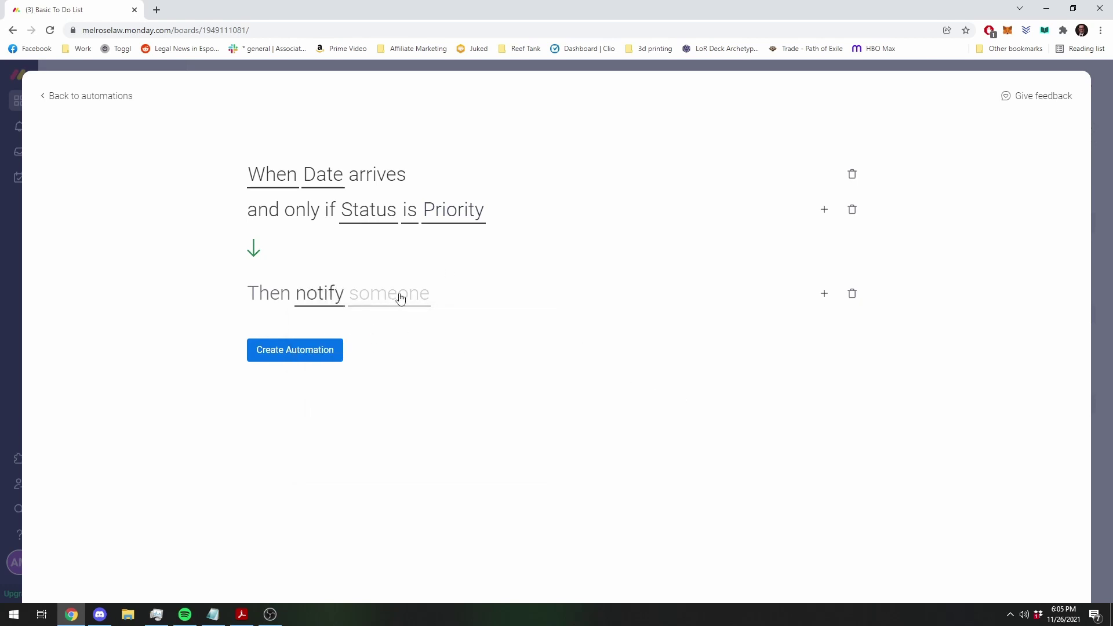
pyautogui.click(398, 296)
pyautogui.click(437, 340)
pyautogui.click(322, 300)
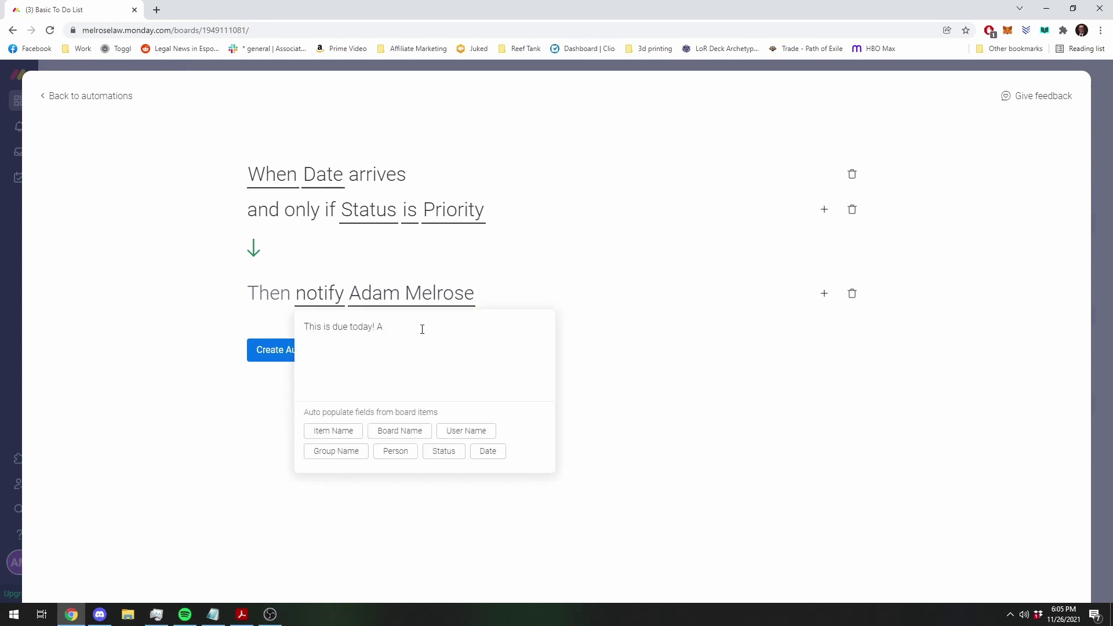
pyautogui.write("nd it's important!")
pyautogui.click(331, 430)
pyautogui.click(146, 339)
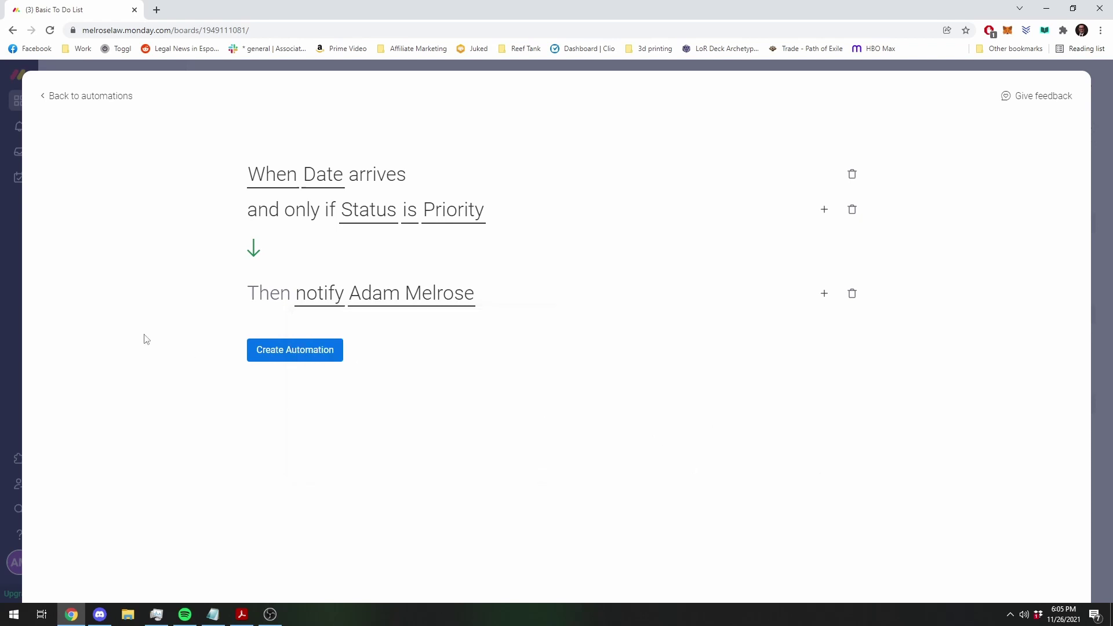
# Step: Save the Priority due-date notification automation and close the automations window
pyautogui.click(334, 359)
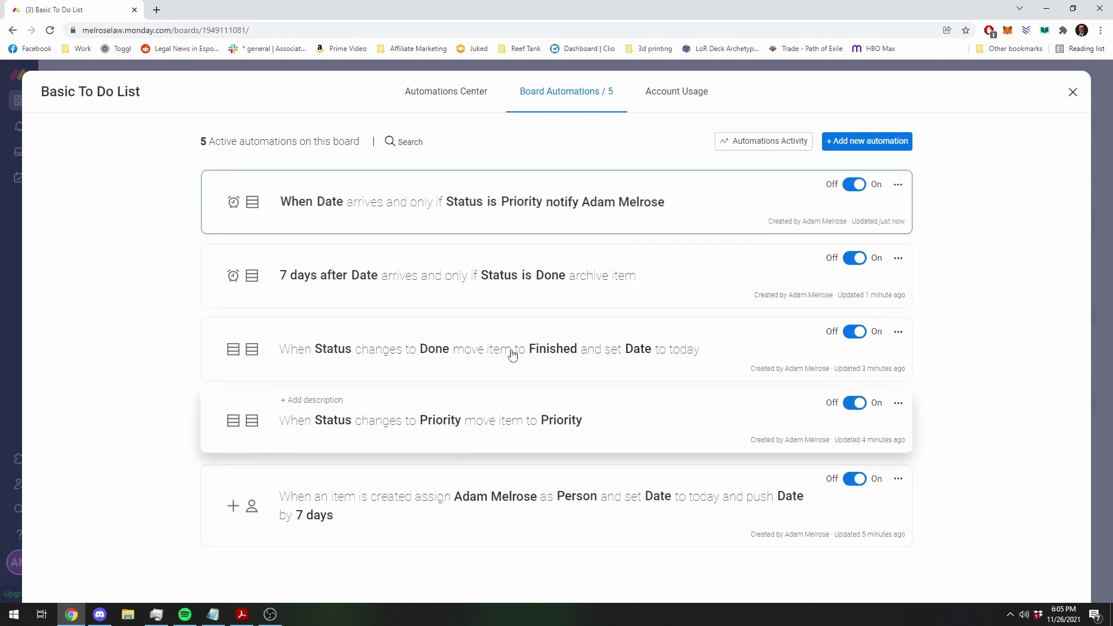
pyautogui.click(1074, 95)
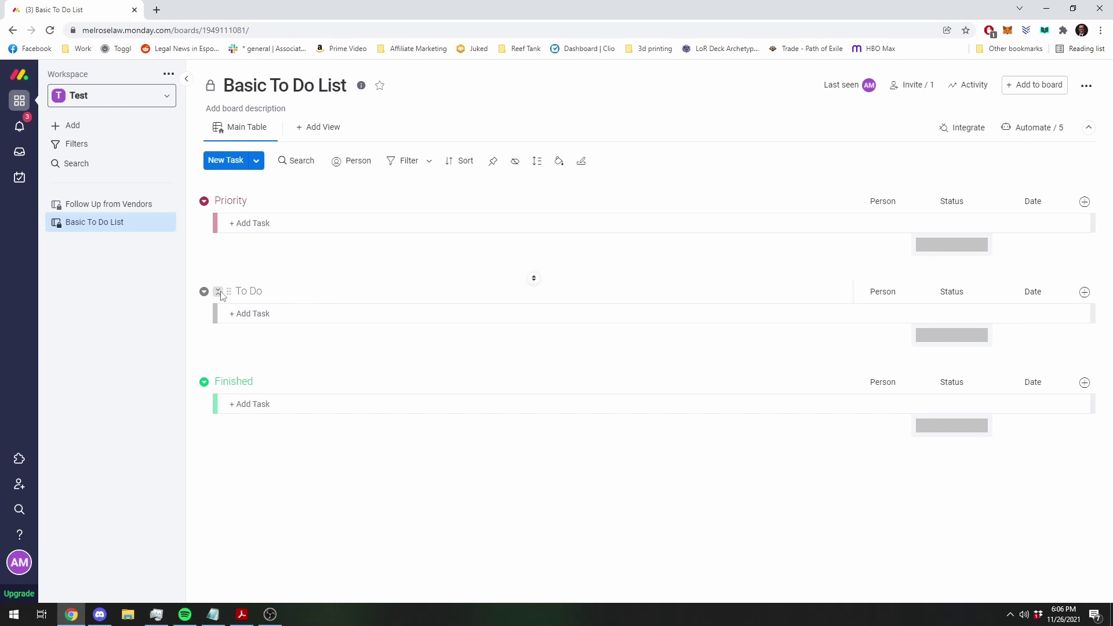
pyautogui.moveTo(228, 291); pyautogui.dragTo(272, 225)
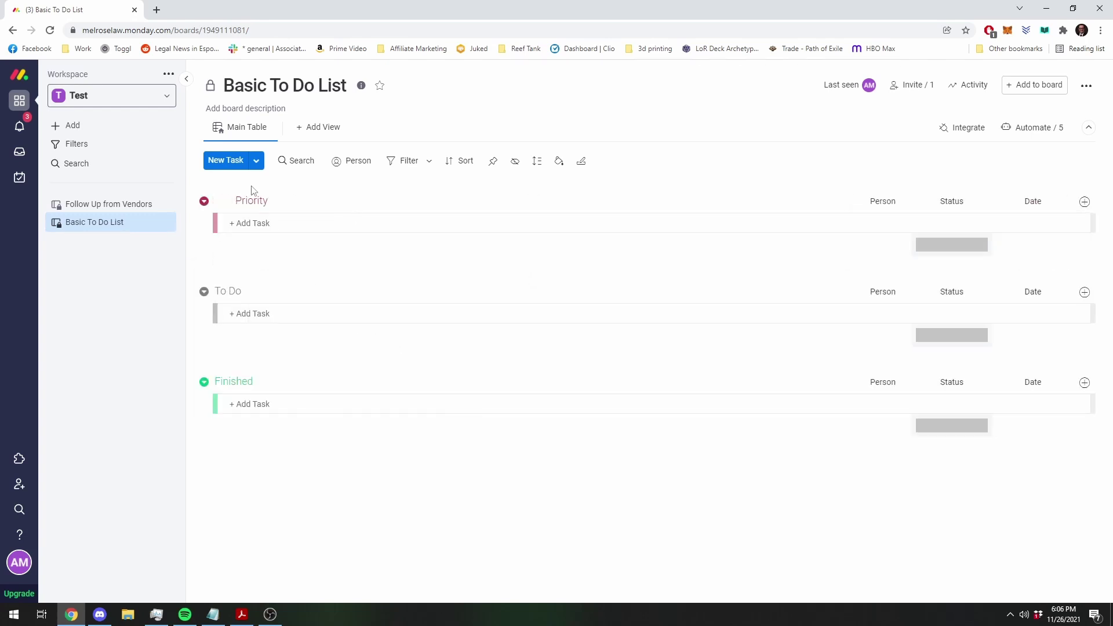